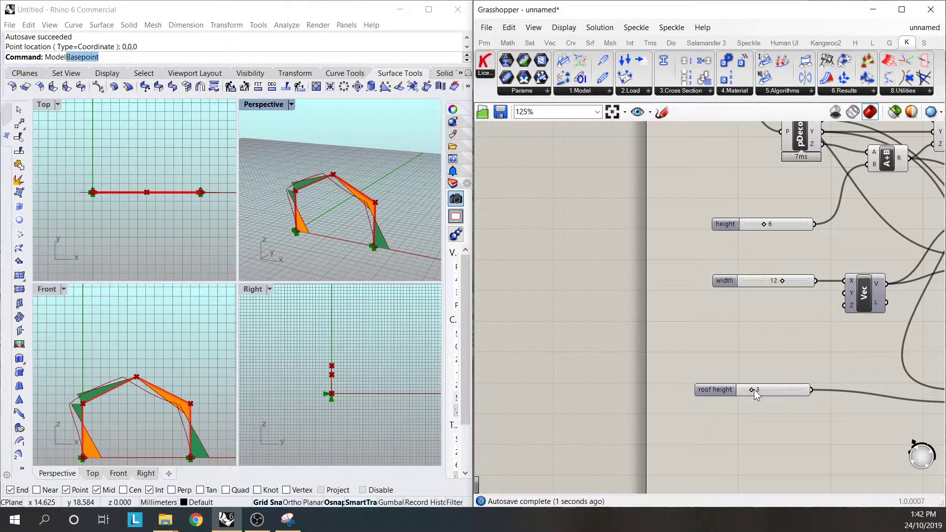
Set the roof height slider to 4 and increase the width slider of the portal frame
{"action": "mouse_move", "coordinate": [755, 389]}
{"action": "left_mouse_down"}
{"action": "mouse_move", "coordinate": [765, 389]}
{"action": "mouse_move", "coordinate": [757, 394]}
{"action": "left_mouse_up"}
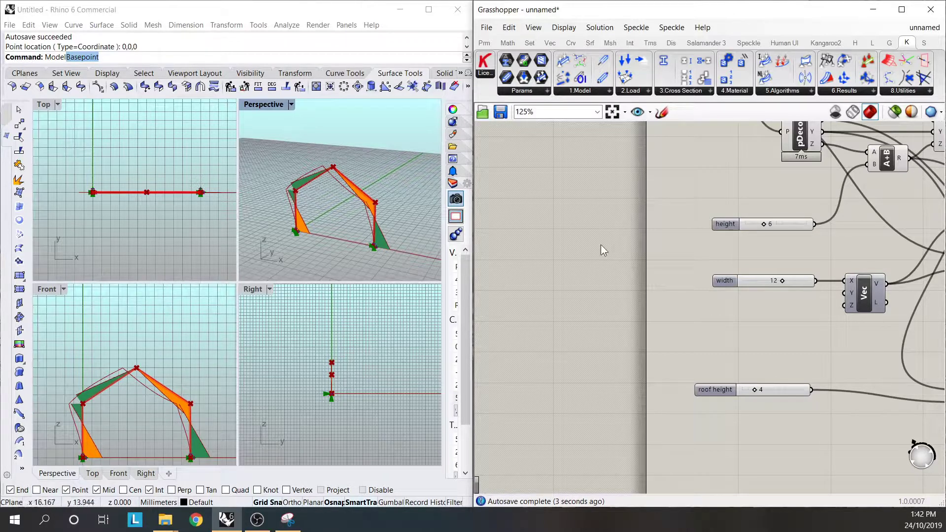
{"action": "left_click_drag", "start_coordinate": [783, 283], "coordinate": [793, 283]}
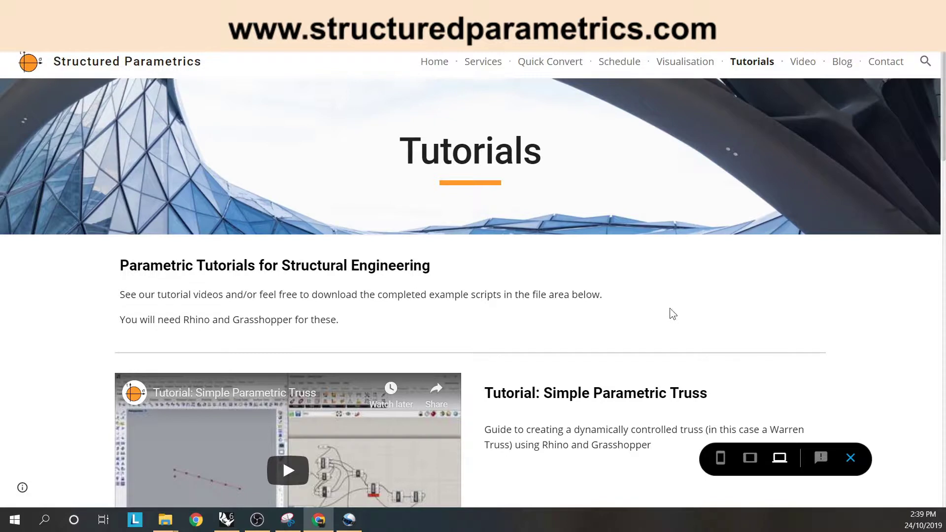
Look through the Structured Parametrics tutorials and file downloads, and the service descriptions on its home page
{"action": "scroll", "coordinate": [675, 312], "scroll_direction": "down", "scroll_amount": 13}
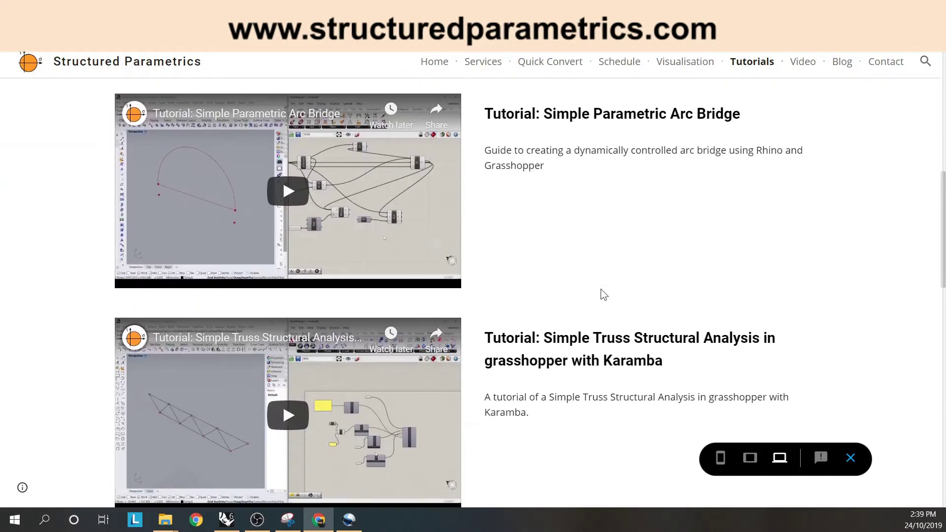
{"action": "scroll", "coordinate": [602, 290], "scroll_direction": "down", "scroll_amount": 9}
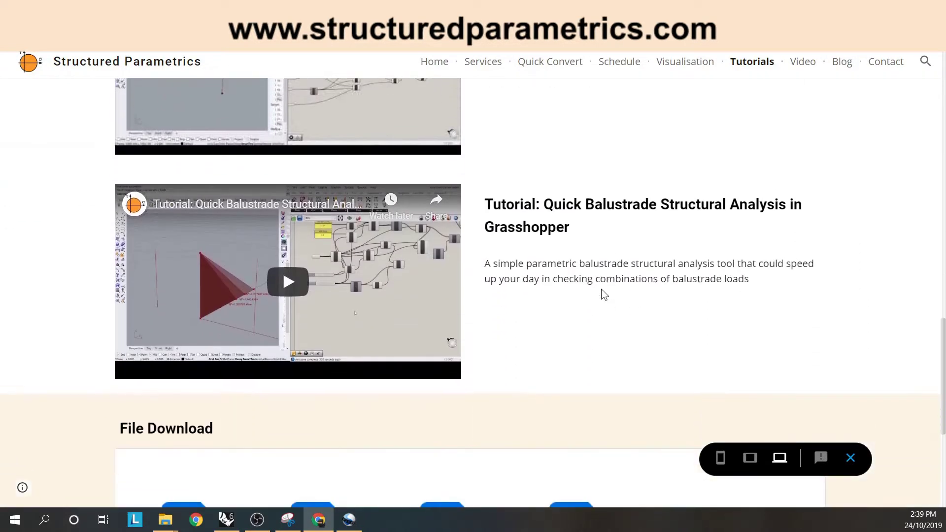
{"action": "scroll", "coordinate": [602, 290], "scroll_direction": "down", "scroll_amount": 2}
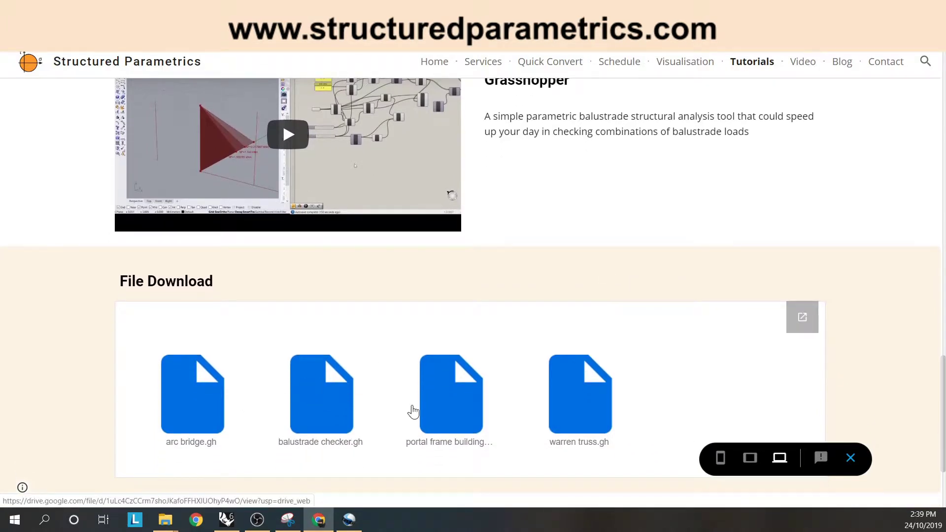
{"action": "left_click", "coordinate": [430, 66]}
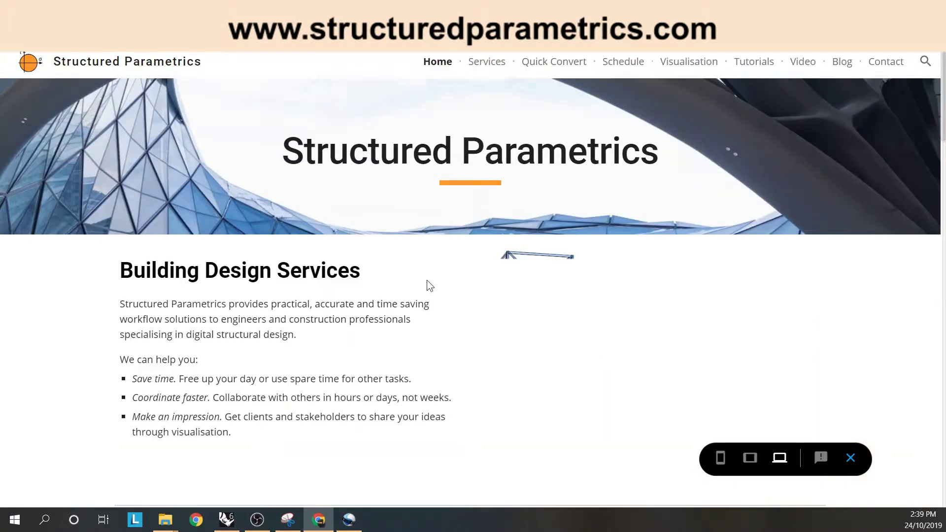
{"action": "scroll", "coordinate": [360, 328], "scroll_direction": "down", "scroll_amount": 9}
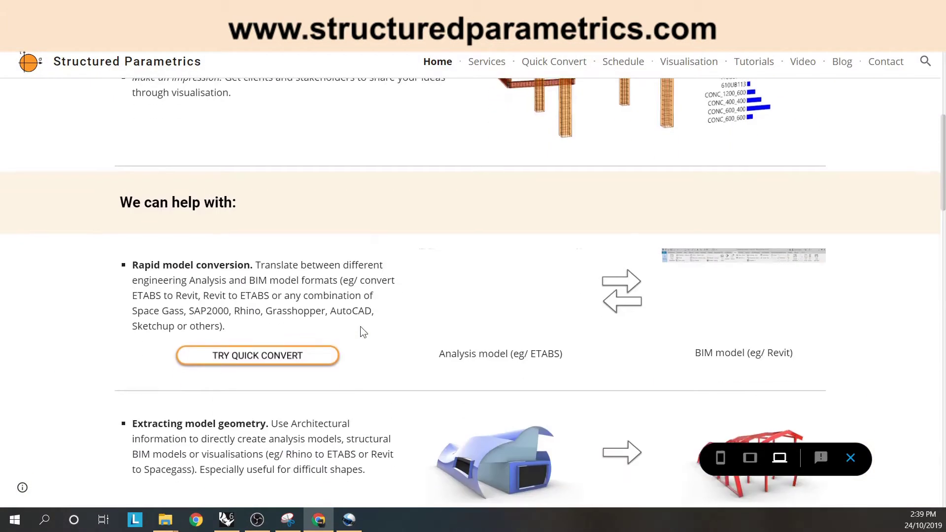
{"action": "scroll", "coordinate": [362, 331], "scroll_direction": "down", "scroll_amount": 6}
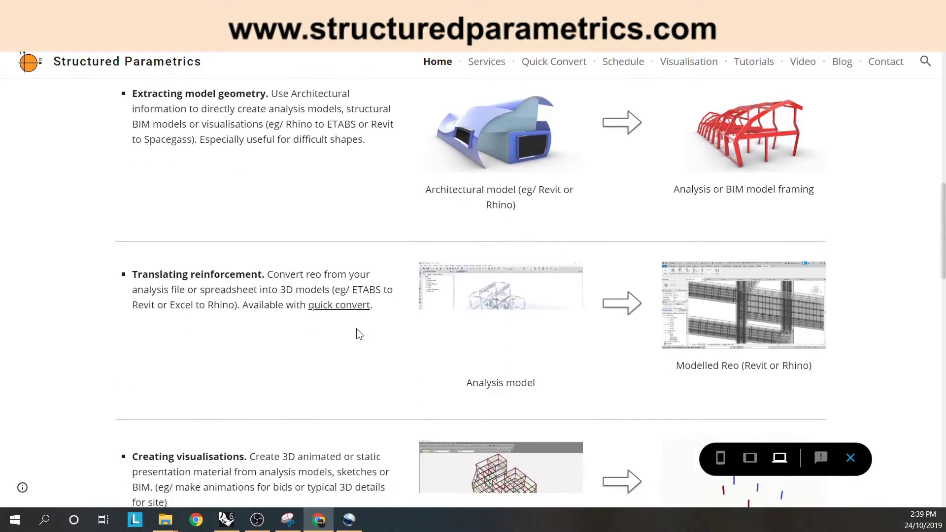
{"action": "scroll", "coordinate": [354, 332], "scroll_direction": "down", "scroll_amount": 4}
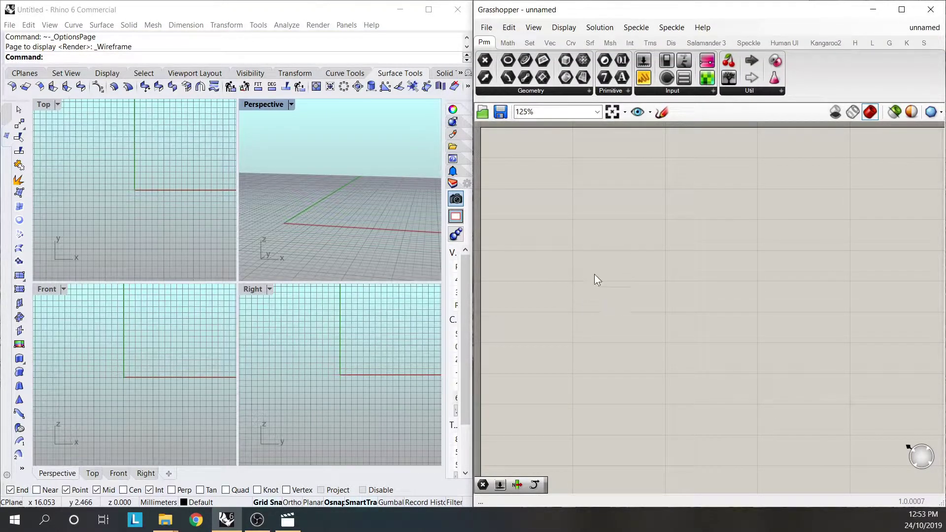
Add a Point parameter to the Grasshopper canvas and set it to a single point at 0,0,0
{"action": "double_click", "coordinate": [586, 271]}
{"action": "type", "text": "point"}
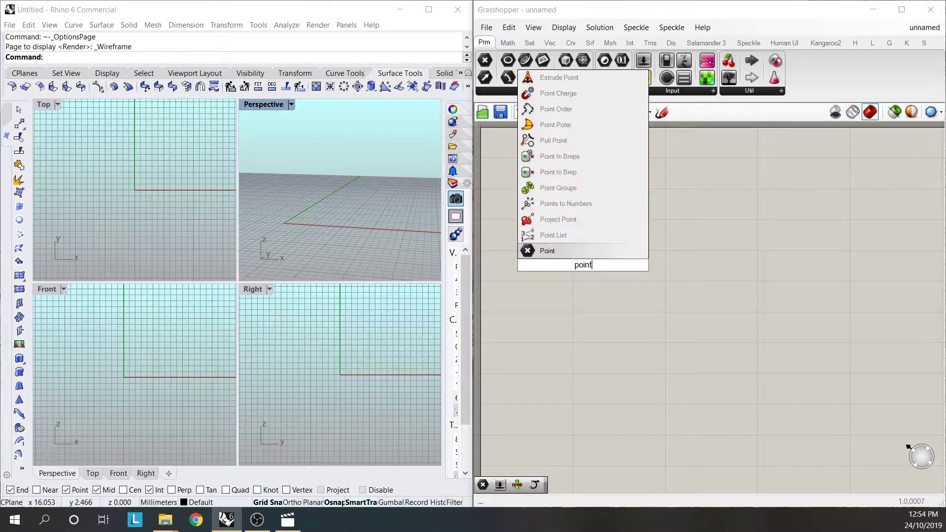
{"action": "left_click", "coordinate": [564, 251]}
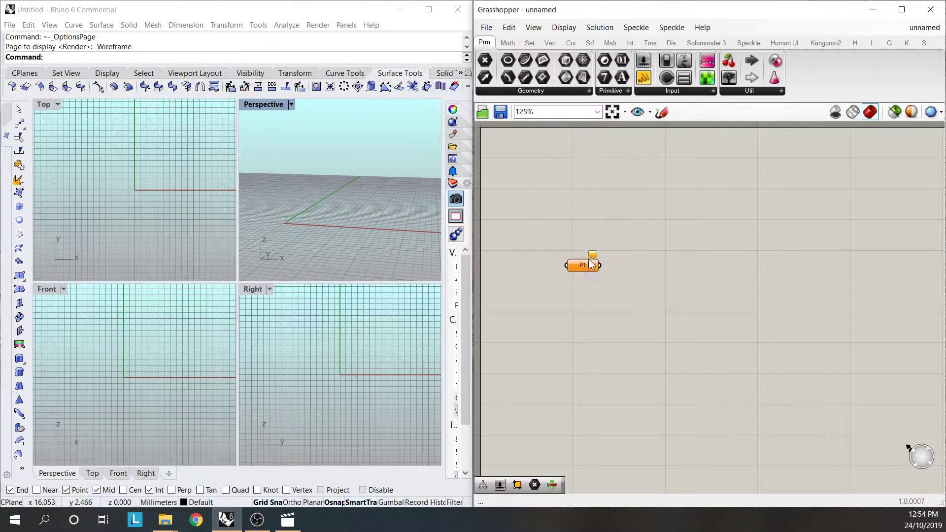
{"action": "right_click", "coordinate": [584, 265]}
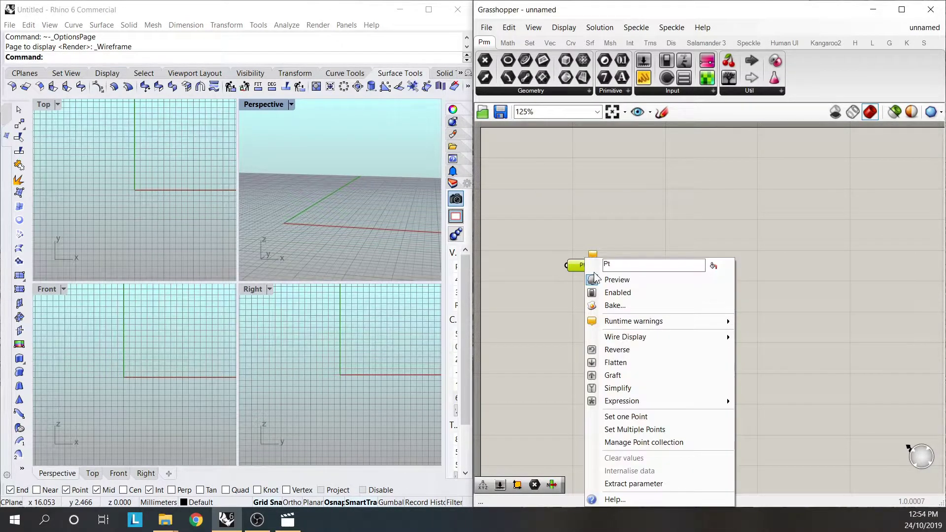
{"action": "left_click", "coordinate": [636, 417]}
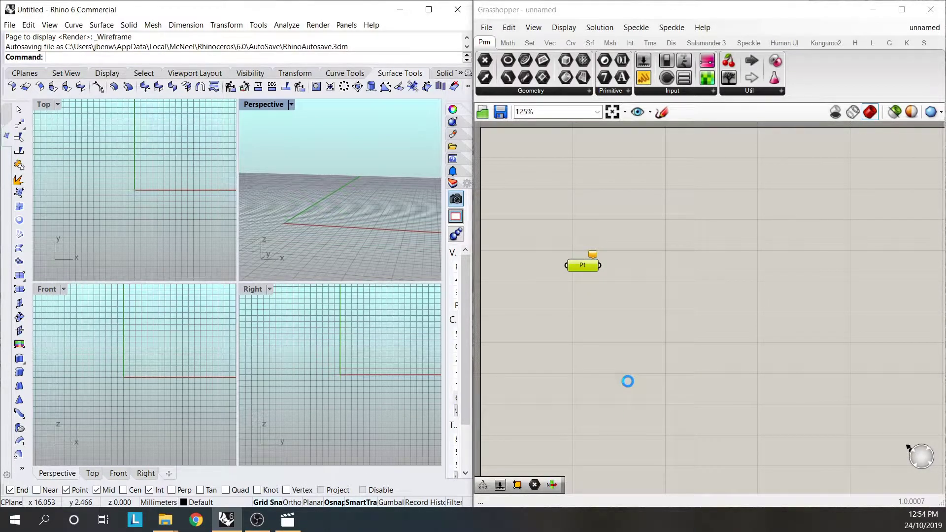
{"action": "type", "text": "0,0,0"}
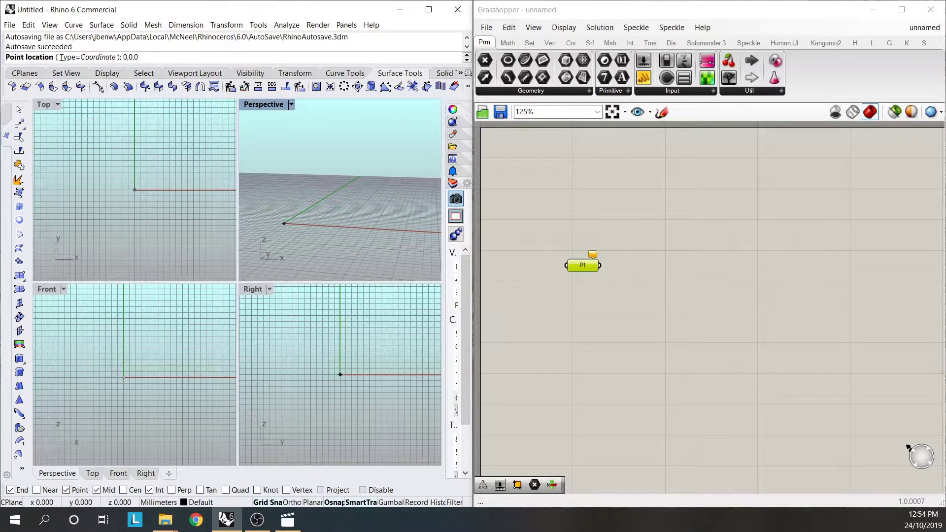
{"action": "key", "text": "Return"}
{"action": "left_click_drag", "start_coordinate": [590, 274], "coordinate": [564, 309]}
{"action": "left_click", "coordinate": [599, 282]}
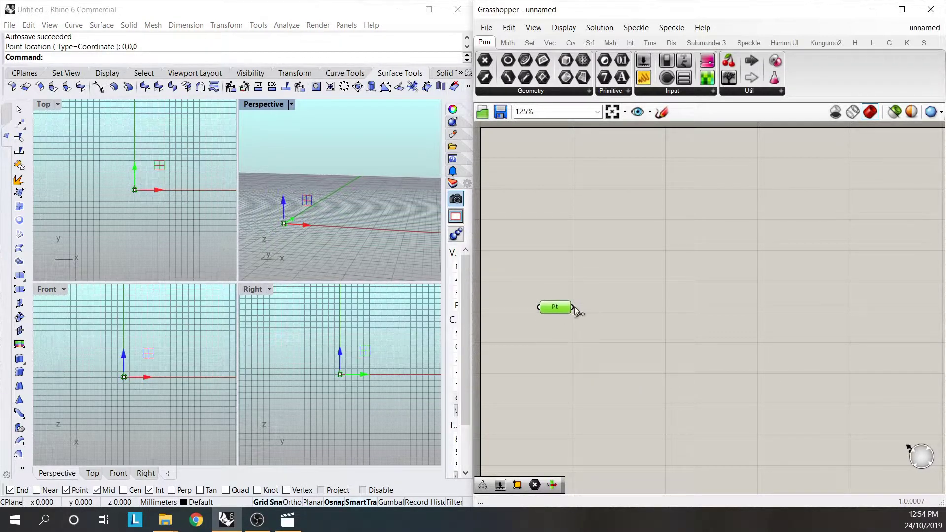
Add a Deconstruct component after the Point parameter and feed the point into its P input
{"action": "left_click", "coordinate": [550, 43]}
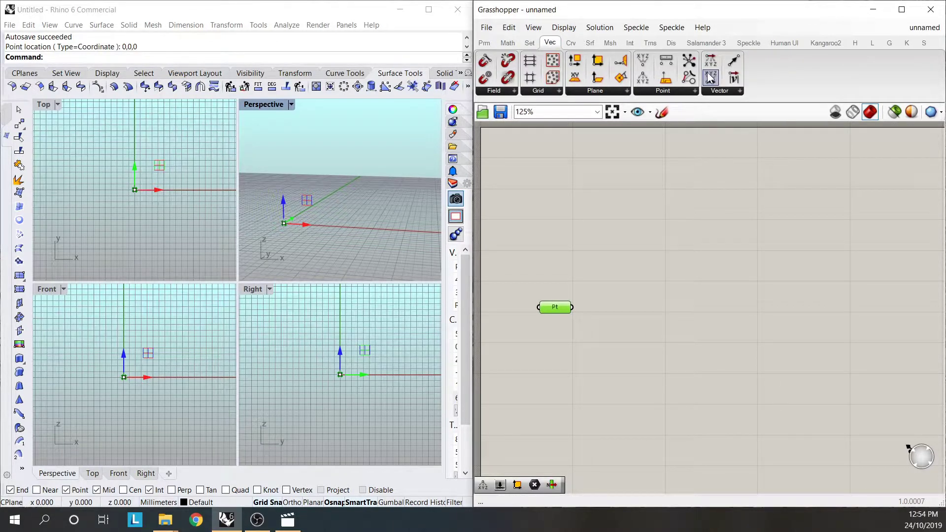
{"action": "left_click_drag", "start_coordinate": [643, 78], "coordinate": [641, 310]}
{"action": "left_click_drag", "start_coordinate": [572, 307], "coordinate": [613, 308]}
{"action": "left_click", "coordinate": [628, 242]}
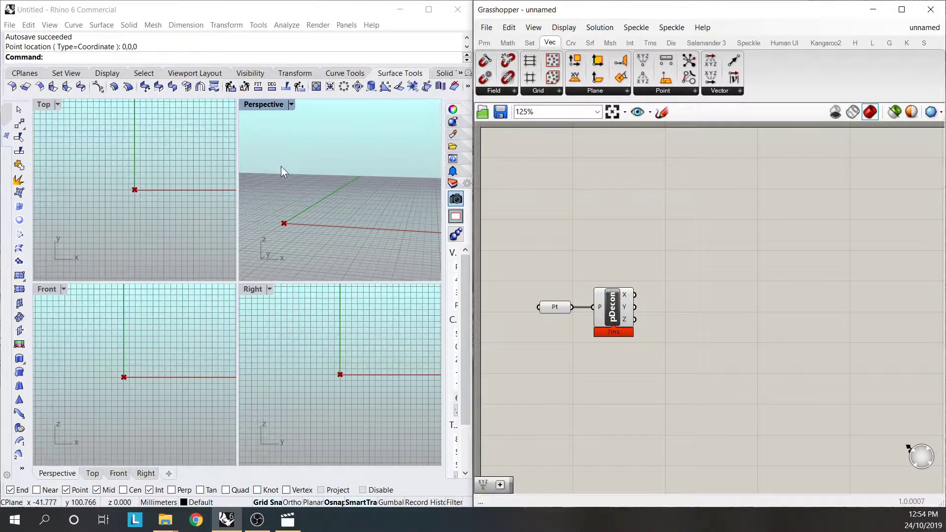
Add a Number Slider below the Point parameter
{"action": "double_click", "coordinate": [616, 381]}
{"action": "type", "text": "slider"}
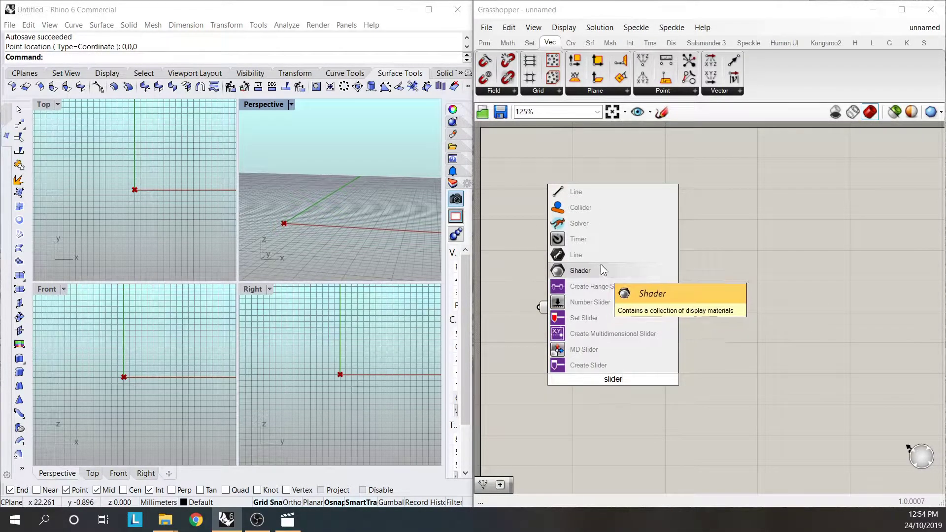
{"action": "left_click", "coordinate": [593, 303]}
{"action": "left_click_drag", "start_coordinate": [582, 378], "coordinate": [561, 386]}
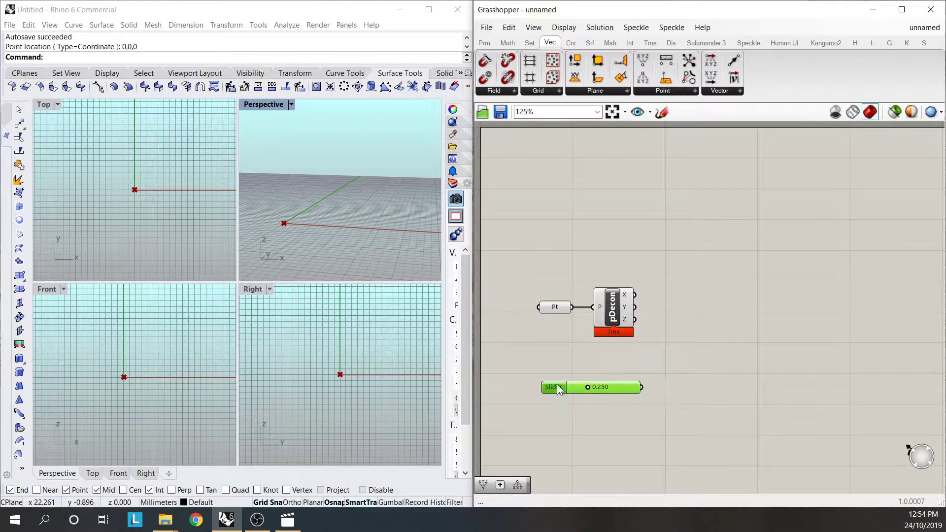
Add an Addition component that sums the deconstructed point's Z value (A) and the slider (B)
{"action": "double_click", "coordinate": [677, 339]}
{"action": "type", "text": "add"}
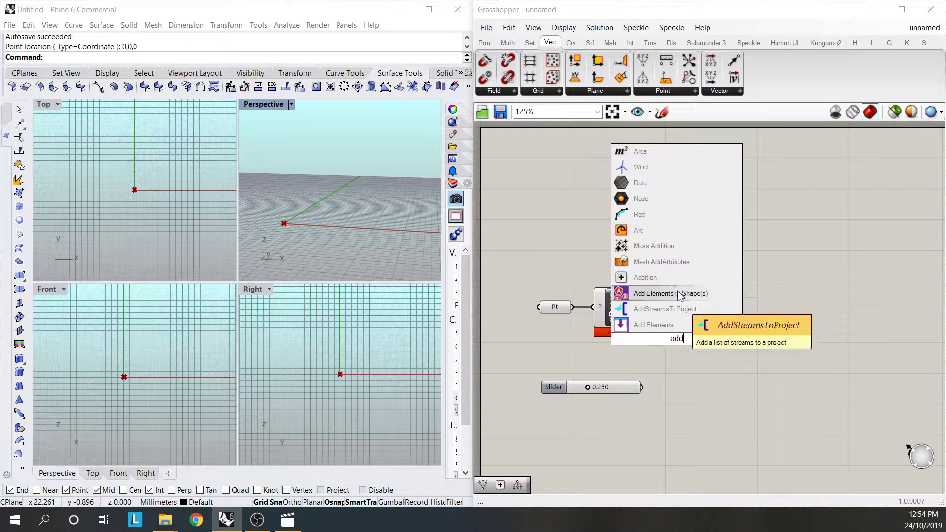
{"action": "left_click", "coordinate": [658, 277]}
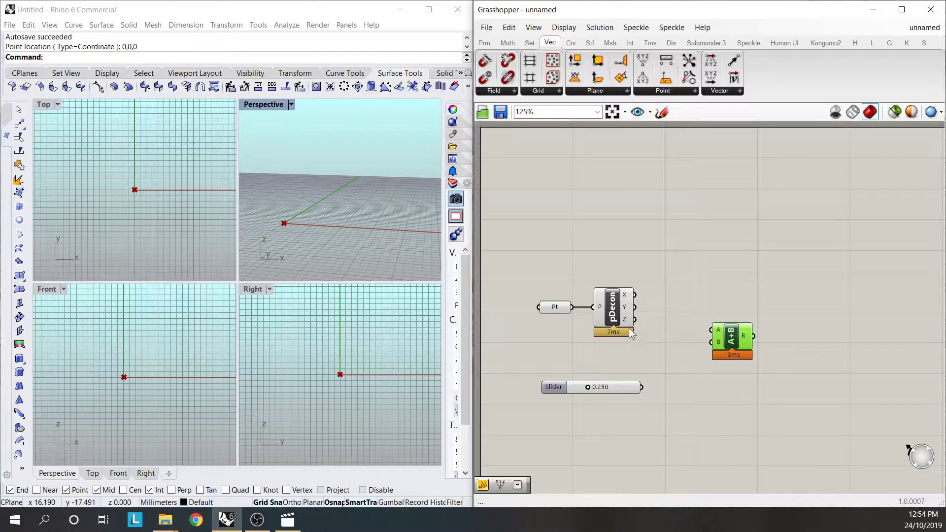
{"action": "left_click_drag", "start_coordinate": [635, 320], "coordinate": [712, 331]}
{"action": "left_click_drag", "start_coordinate": [641, 388], "coordinate": [712, 342]}
Configure the number slider to integer rounding with a maximum of 20
{"action": "double_click", "coordinate": [547, 389]}
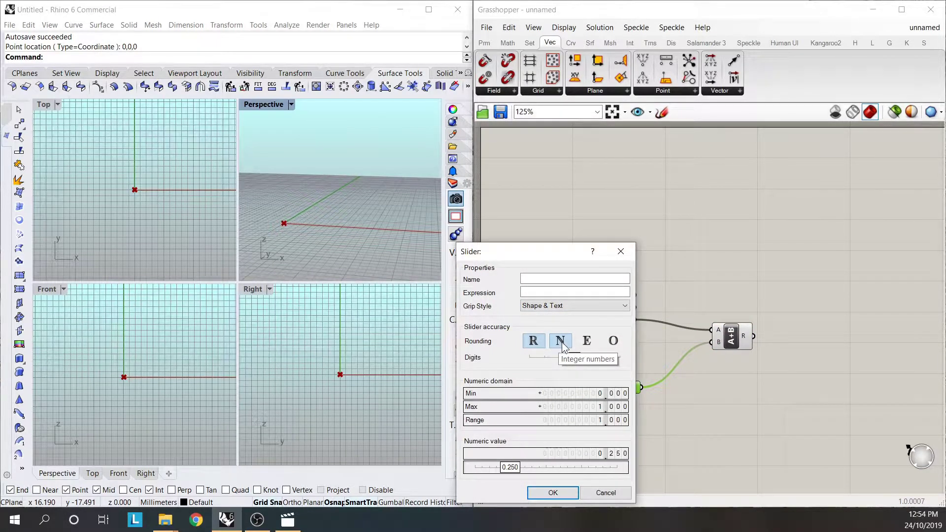
{"action": "left_click", "coordinate": [561, 341]}
{"action": "left_click_drag", "start_coordinate": [570, 255], "coordinate": [494, 205]}
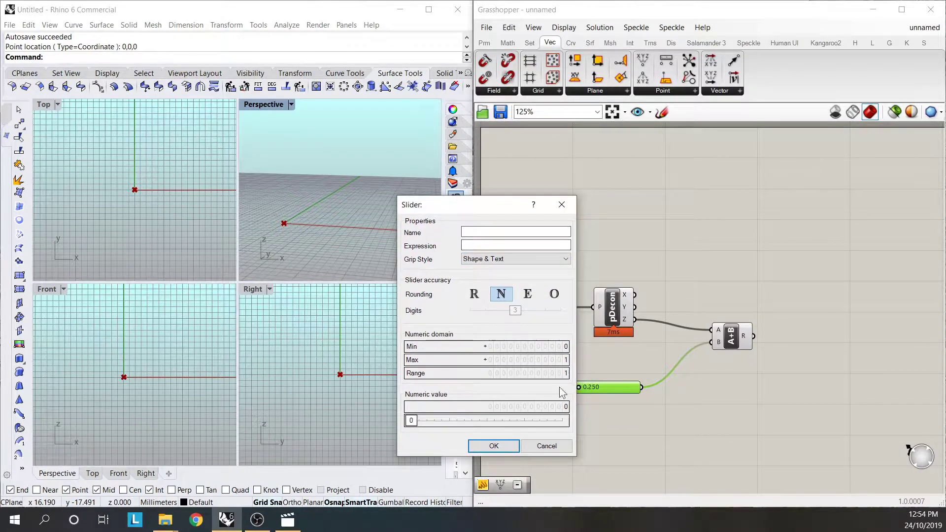
{"action": "double_click", "coordinate": [530, 358]}
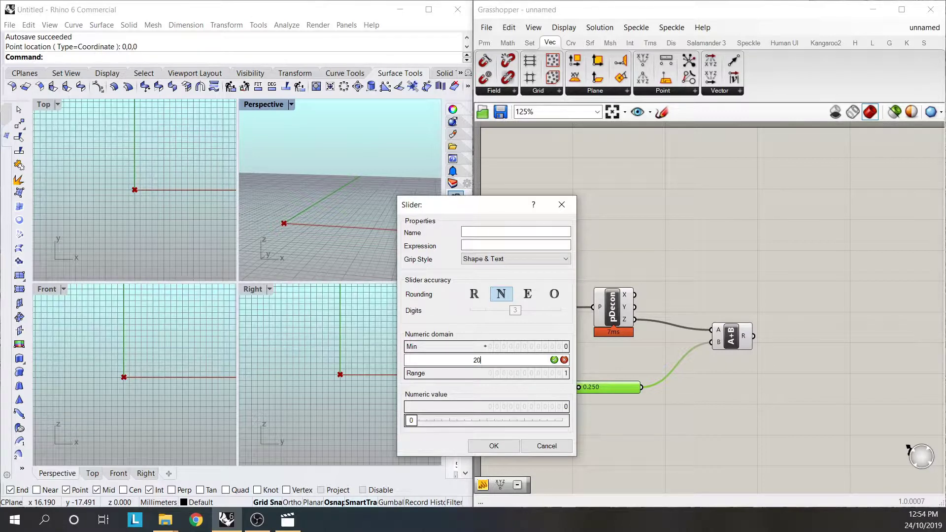
{"action": "type", "text": "20"}
{"action": "left_click", "coordinate": [554, 360]}
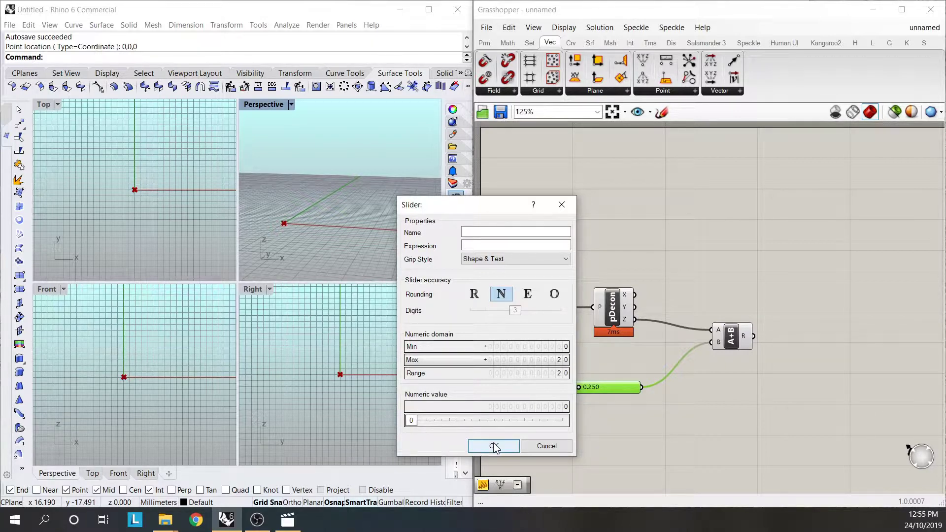
{"action": "left_click", "coordinate": [477, 296]}
{"action": "left_click", "coordinate": [500, 298]}
{"action": "left_click", "coordinate": [494, 446]}
Name the number slider "height" and place it slightly lower on the canvas
{"action": "left_click_drag", "start_coordinate": [557, 390], "coordinate": [551, 398]}
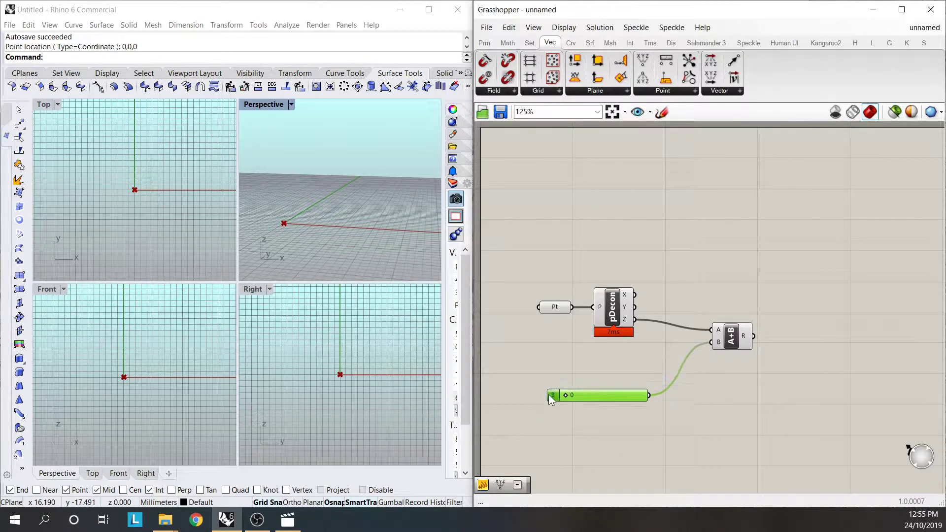
{"action": "right_click", "coordinate": [551, 397]}
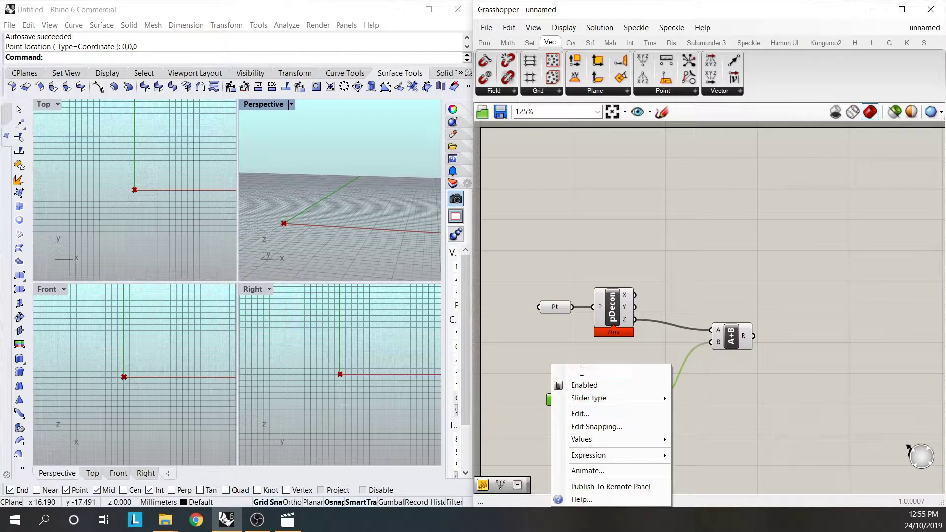
{"action": "type", "text": "height"}
{"action": "key", "text": "Return"}
Add a Construct Point component fed by the deconstructed X and Y values and the Addition result as Z
{"action": "left_click_drag", "start_coordinate": [730, 338], "coordinate": [720, 335]}
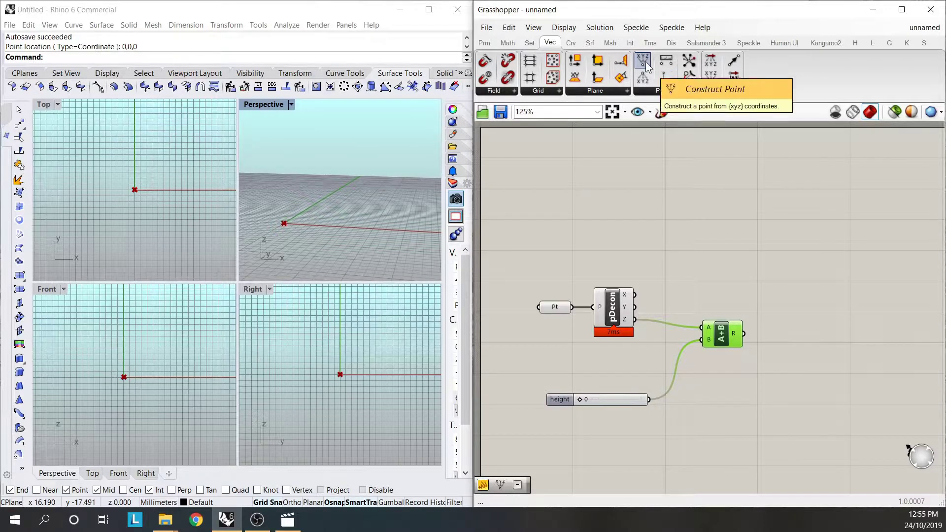
{"action": "left_click_drag", "start_coordinate": [645, 69], "coordinate": [802, 302]}
{"action": "left_click_drag", "start_coordinate": [635, 295], "coordinate": [777, 286]}
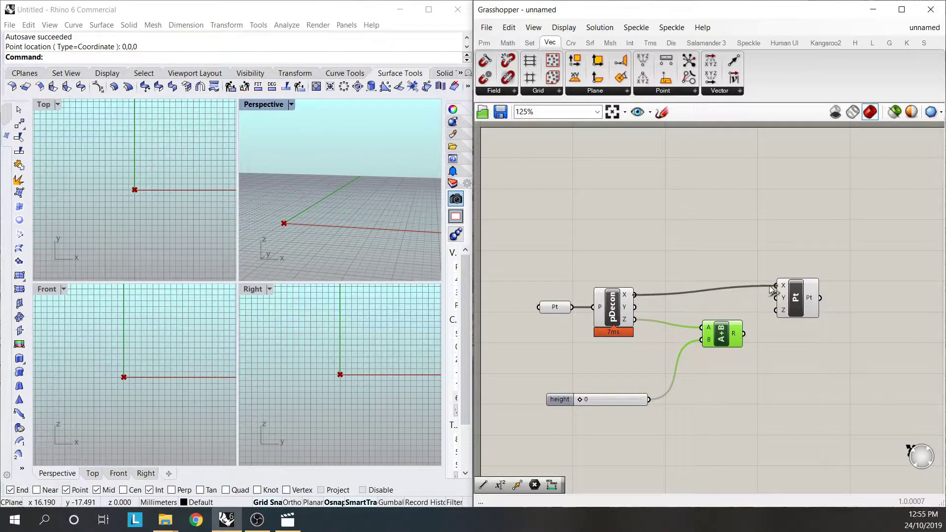
{"action": "left_click_drag", "start_coordinate": [635, 307], "coordinate": [774, 298]}
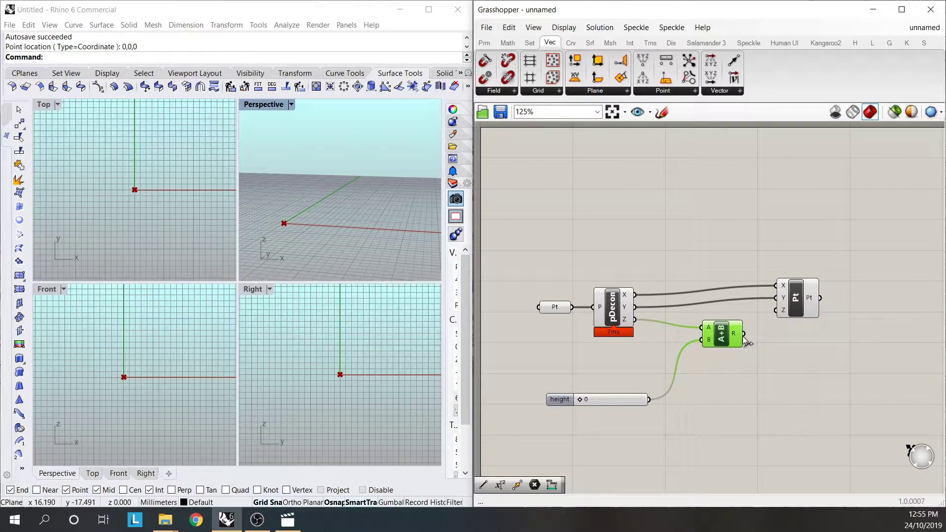
{"action": "left_click_drag", "start_coordinate": [743, 334], "coordinate": [796, 308]}
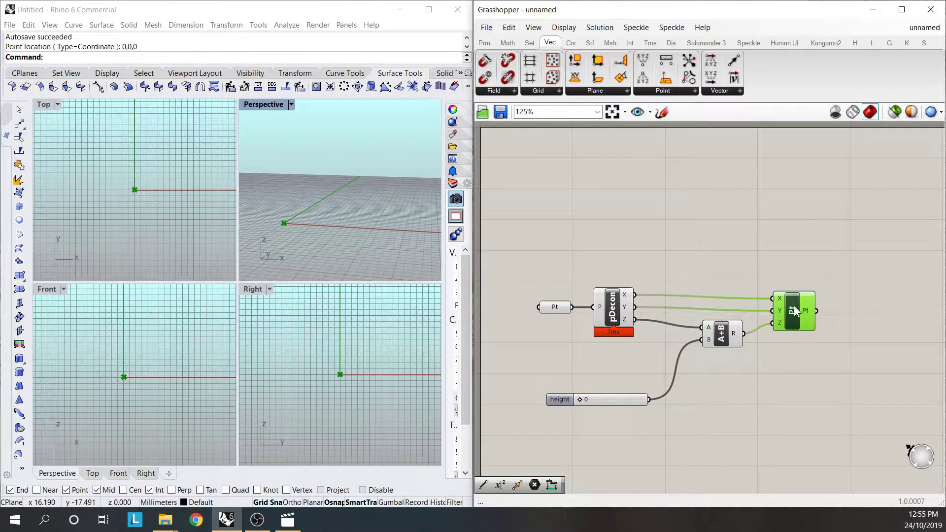
{"action": "left_click", "coordinate": [735, 250]}
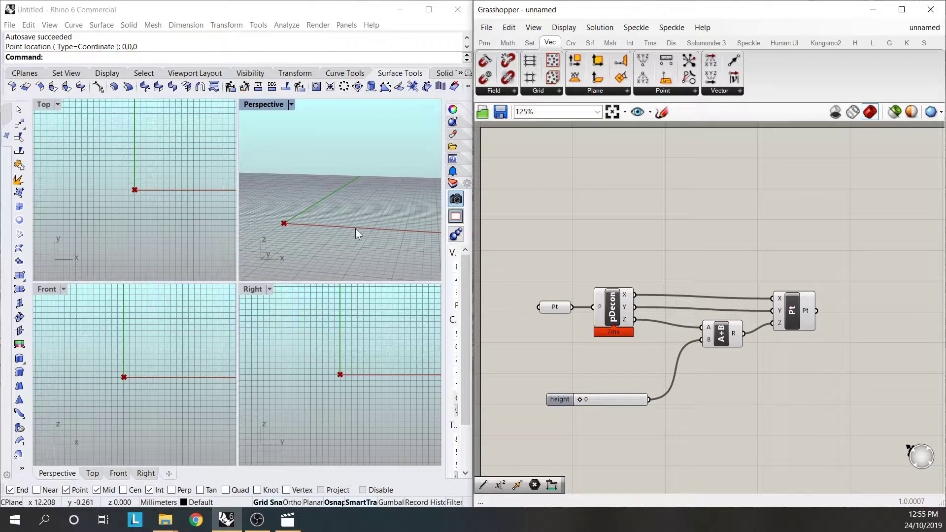
Set the height slider to 10 to raise the constructed point above the origin
{"action": "right_click_drag", "start_coordinate": [328, 181], "coordinate": [318, 198]}
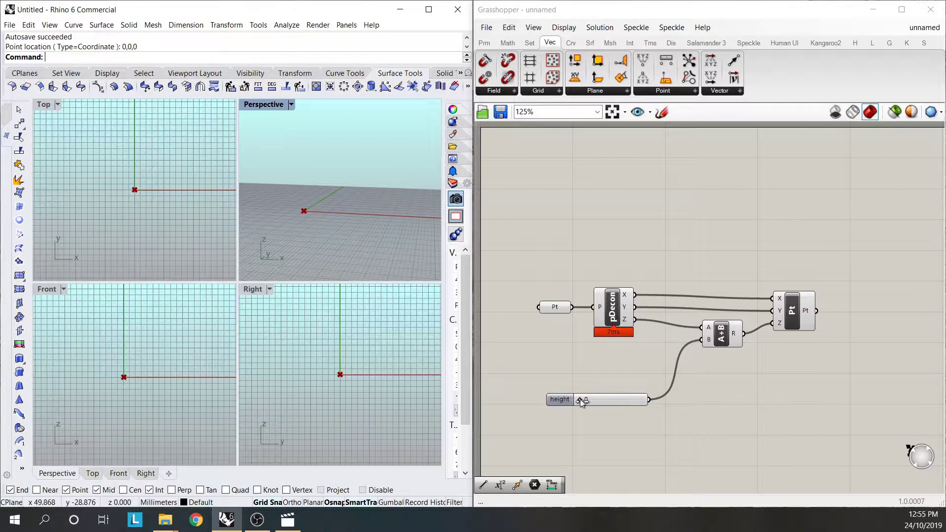
{"action": "left_click_drag", "start_coordinate": [583, 402], "coordinate": [612, 402]}
{"action": "right_click_drag", "start_coordinate": [319, 189], "coordinate": [307, 189]}
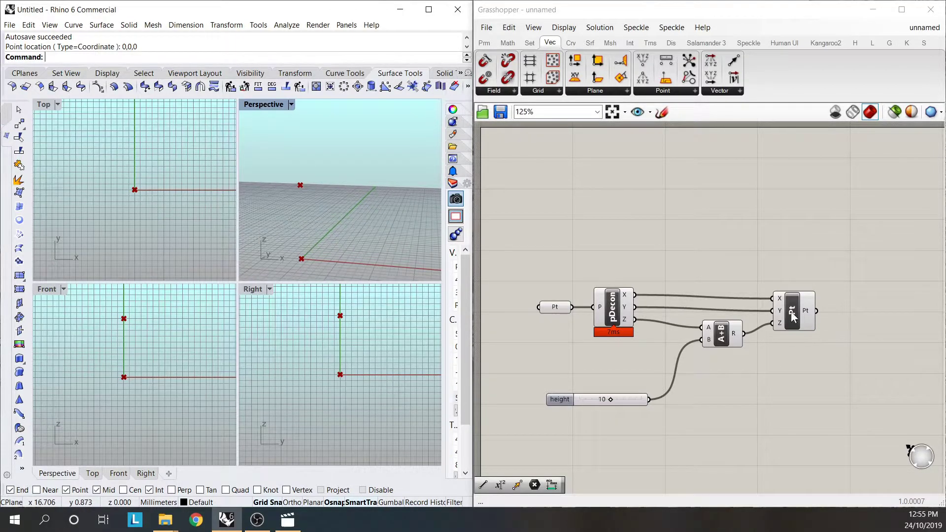
Align the Construct Point component with the Deconstruct component and select the original Point parameter
{"action": "left_click_drag", "start_coordinate": [793, 313], "coordinate": [786, 306]}
{"action": "left_click", "coordinate": [620, 315]}
{"action": "left_click", "coordinate": [557, 308]}
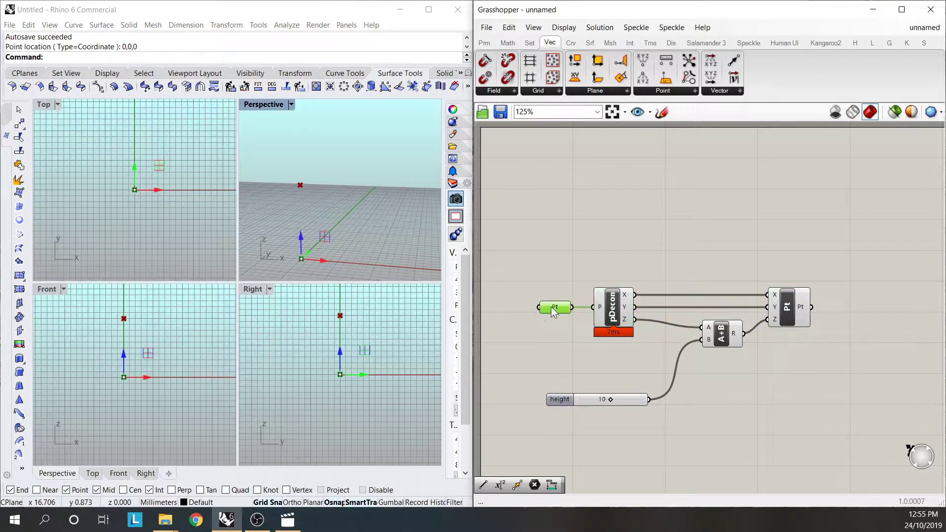
Add a Line component from the original Point parameter to the constructed point to form the first column
{"action": "left_click", "coordinate": [798, 315]}
{"action": "left_click", "coordinate": [694, 251]}
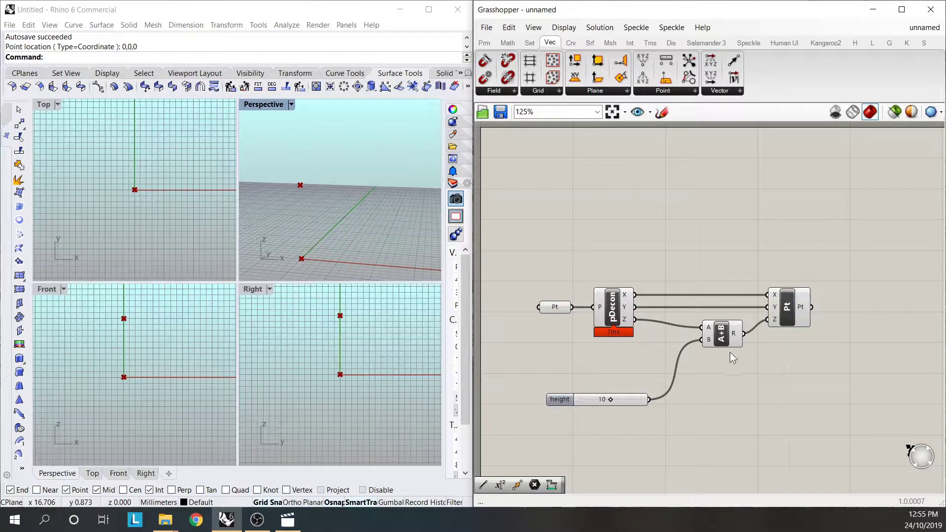
{"action": "double_click", "coordinate": [802, 244]}
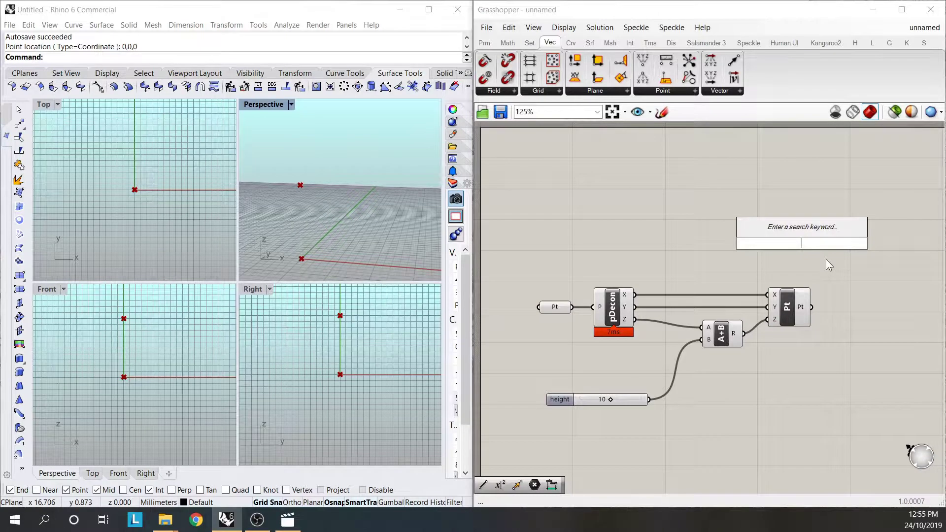
{"action": "type", "text": "line"}
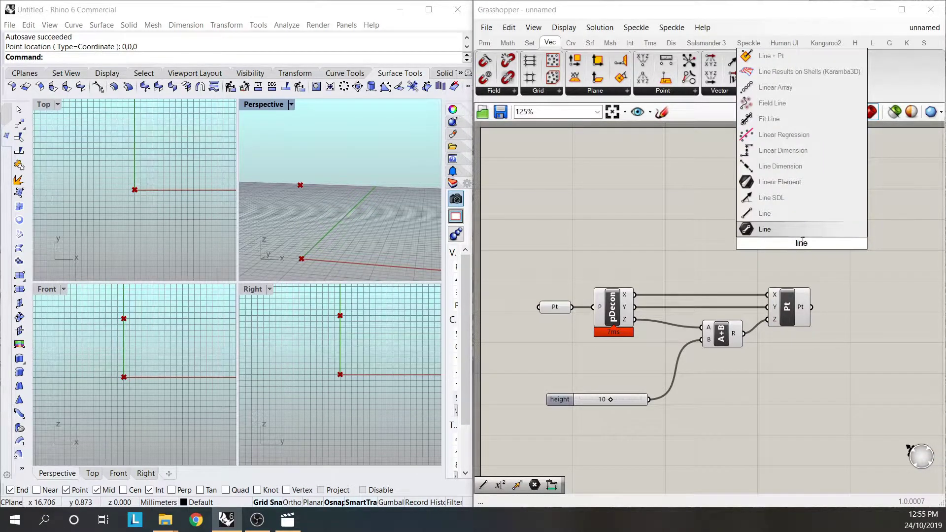
{"action": "left_click", "coordinate": [780, 214]}
{"action": "left_click_drag", "start_coordinate": [635, 295], "coordinate": [787, 216]}
{"action": "left_click_drag", "start_coordinate": [812, 307], "coordinate": [853, 214]}
{"action": "left_click", "coordinate": [553, 228]}
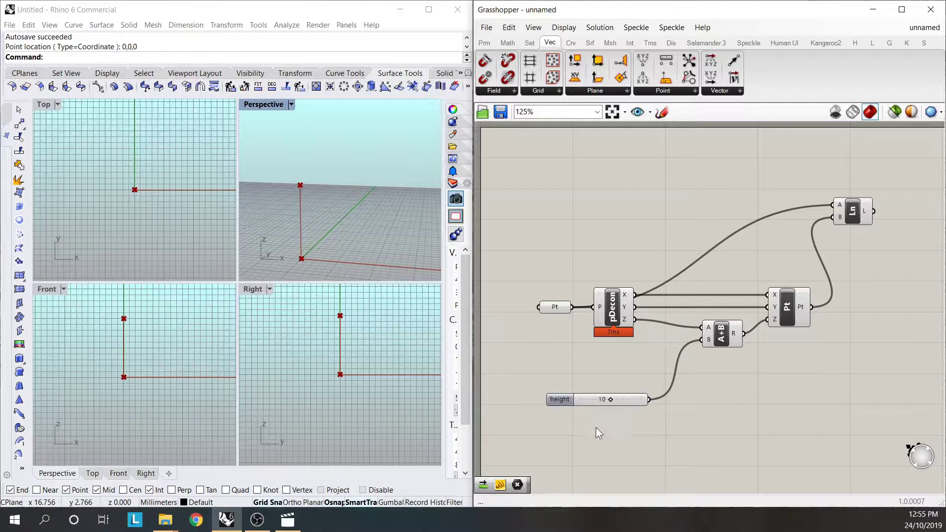
Add a Move component below the Addition component and feed the original point into its geometry input
{"action": "scroll", "coordinate": [532, 311], "scroll_direction": "down", "scroll_amount": 2}
{"action": "scroll", "coordinate": [583, 412], "scroll_direction": "up", "scroll_amount": 2}
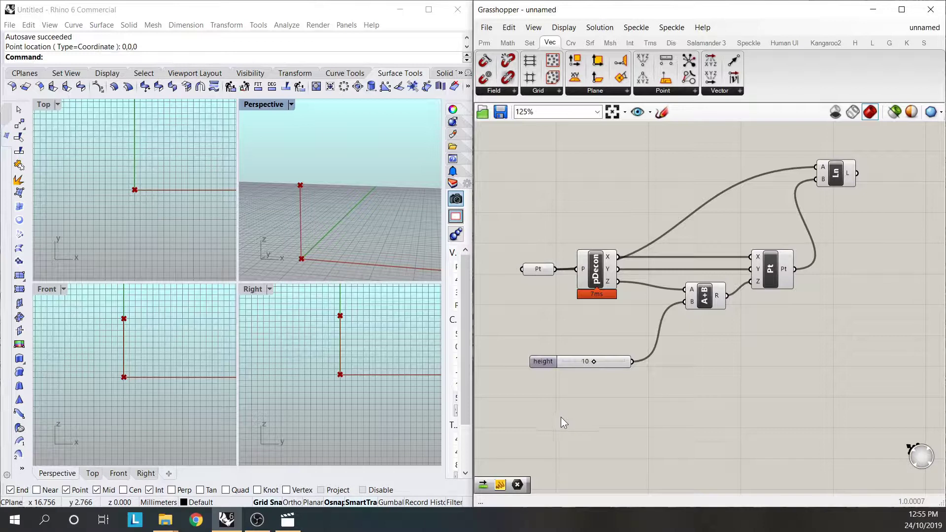
{"action": "right_click_drag", "start_coordinate": [277, 198], "coordinate": [366, 228]}
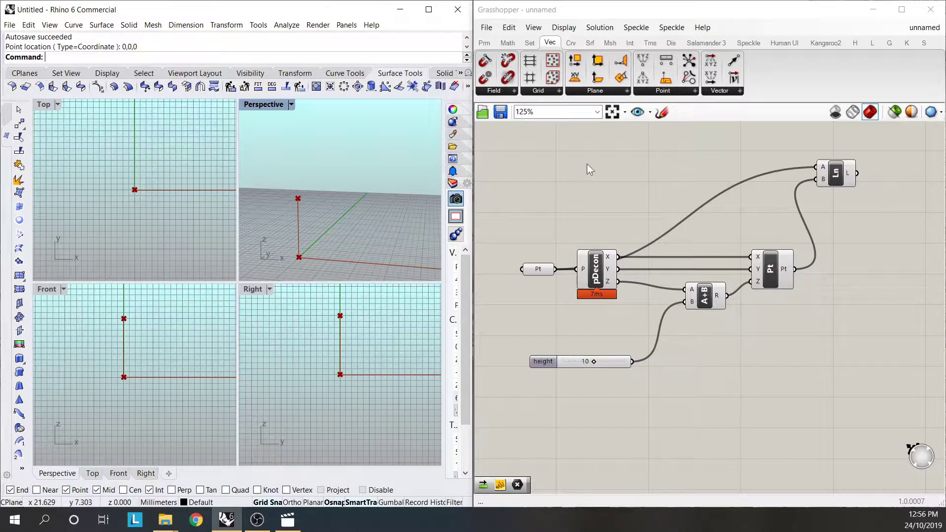
{"action": "left_click", "coordinate": [642, 404]}
{"action": "double_click", "coordinate": [681, 403]}
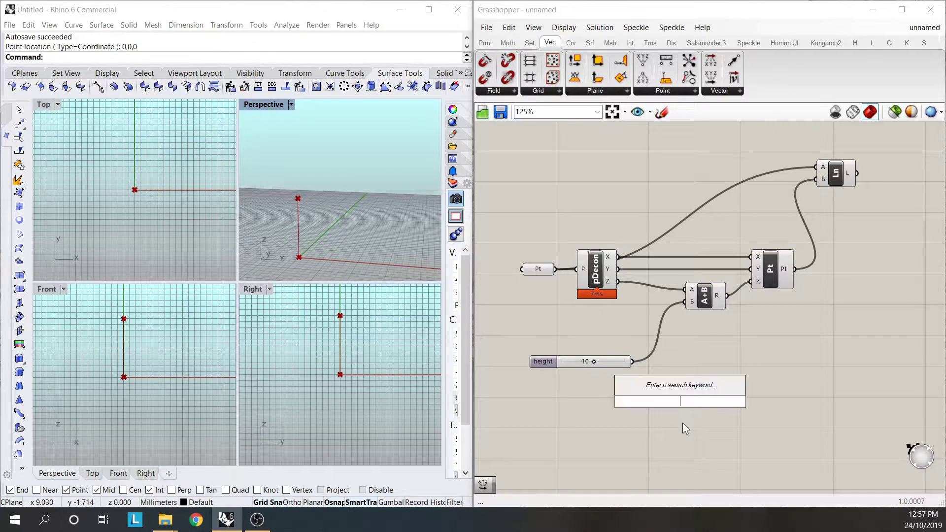
{"action": "type", "text": "move"}
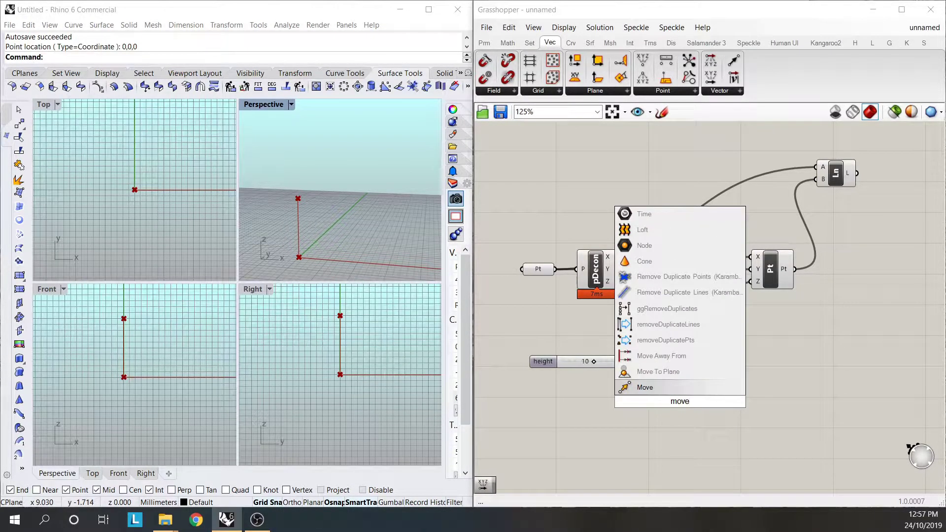
{"action": "left_click", "coordinate": [666, 388]}
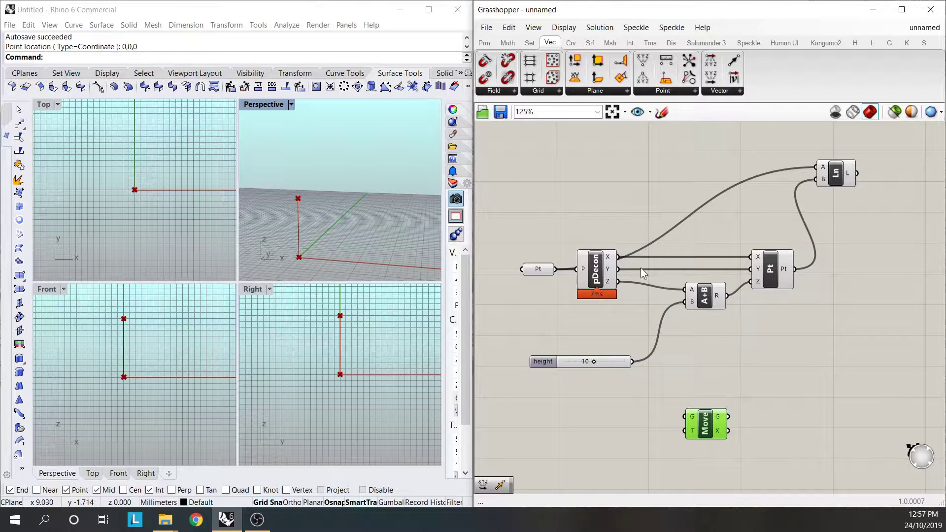
{"action": "left_click_drag", "start_coordinate": [857, 180], "coordinate": [814, 202]}
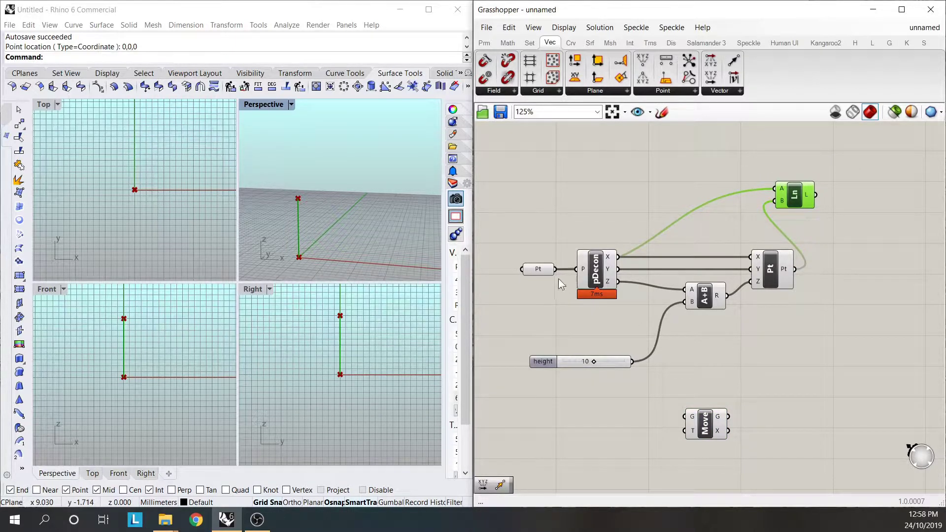
{"action": "left_click_drag", "start_coordinate": [555, 270], "coordinate": [754, 438]}
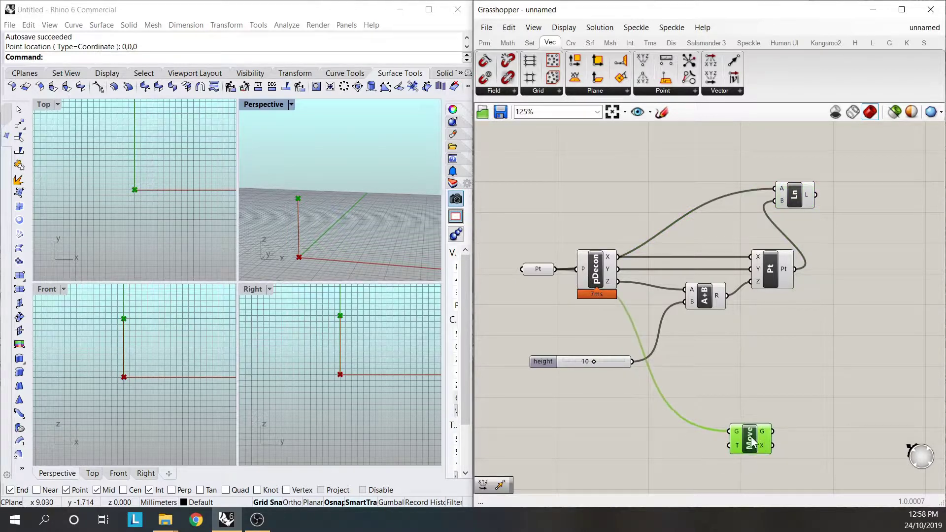
Duplicate the height slider, rename the copy "width", and place it below the original
{"action": "left_click", "coordinate": [583, 413]}
{"action": "double_click", "coordinate": [567, 436]}
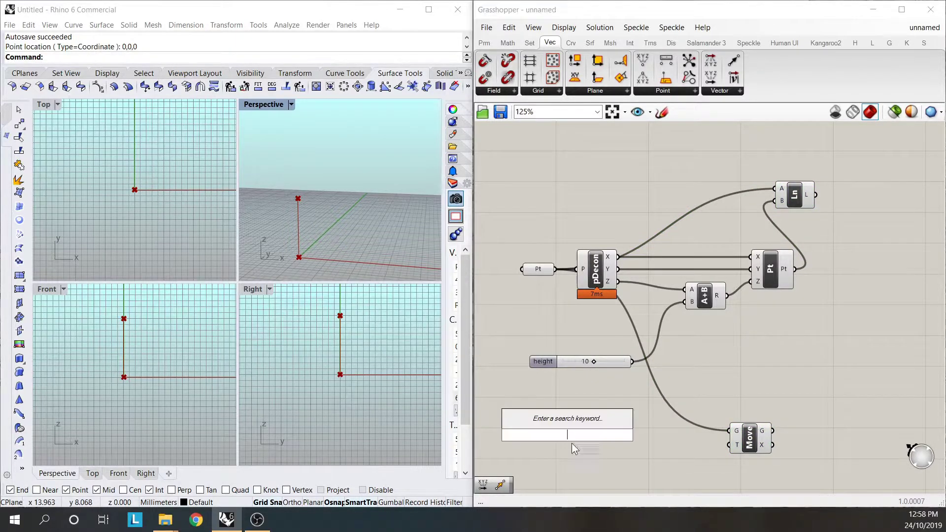
{"action": "left_click", "coordinate": [553, 368]}
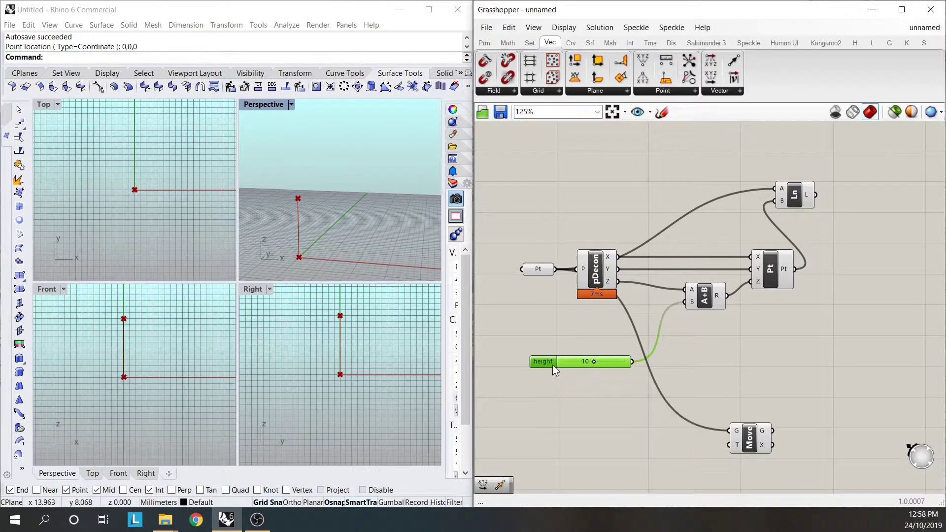
{"action": "left_click_drag", "start_coordinate": [552, 365], "coordinate": [546, 414], "text": "alt"}
{"action": "right_click", "coordinate": [545, 414]}
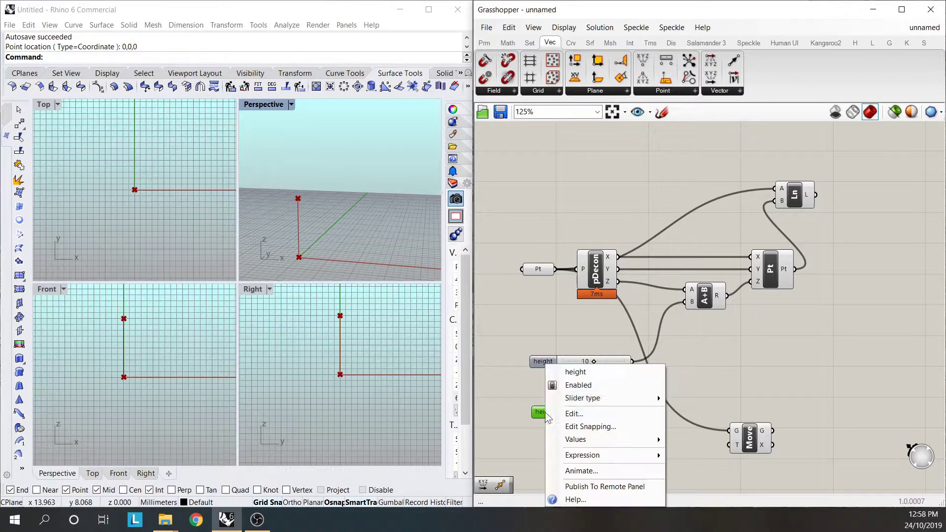
{"action": "left_click", "coordinate": [565, 372]}
{"action": "type", "text": "width"}
{"action": "key", "text": "Return"}
{"action": "left_click_drag", "start_coordinate": [546, 411], "coordinate": [536, 424]}
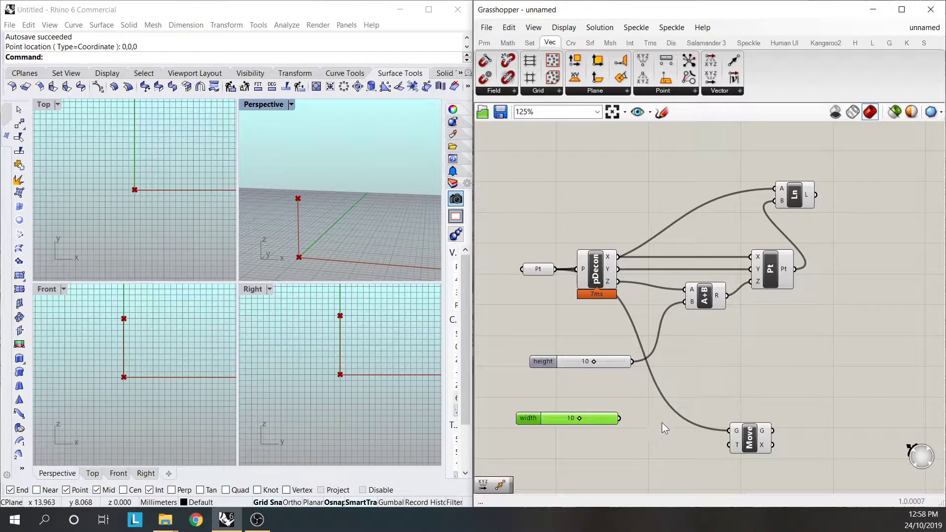
Drive the Move's translation with a Vector XYZ component taking the width slider as X, and set the width to 13
{"action": "left_click_drag", "start_coordinate": [759, 453], "coordinate": [786, 409]}
{"action": "left_click", "coordinate": [743, 424]}
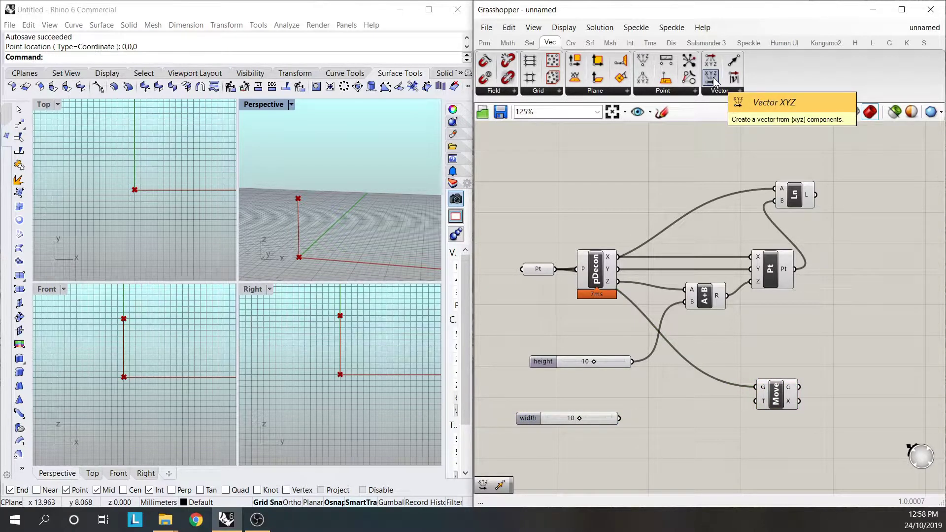
{"action": "left_click_drag", "start_coordinate": [713, 80], "coordinate": [703, 423]}
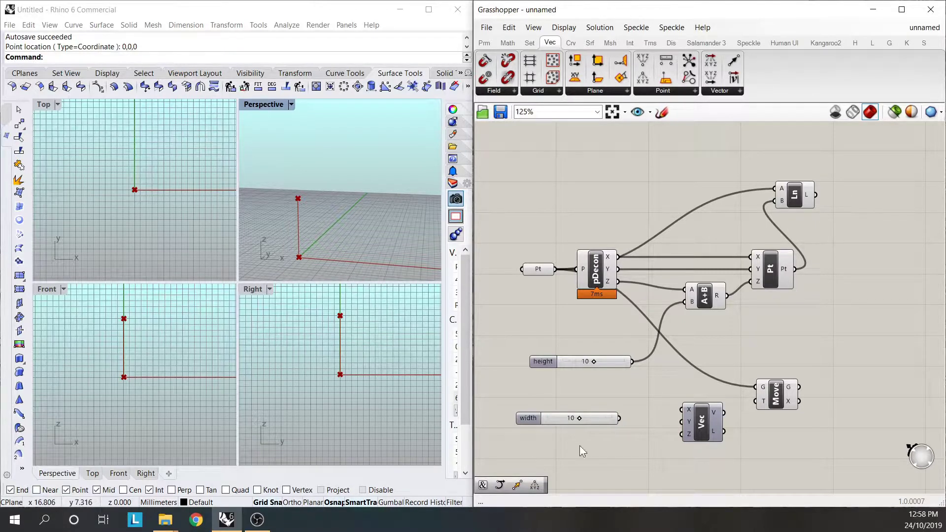
{"action": "left_click_drag", "start_coordinate": [618, 417], "coordinate": [762, 402]}
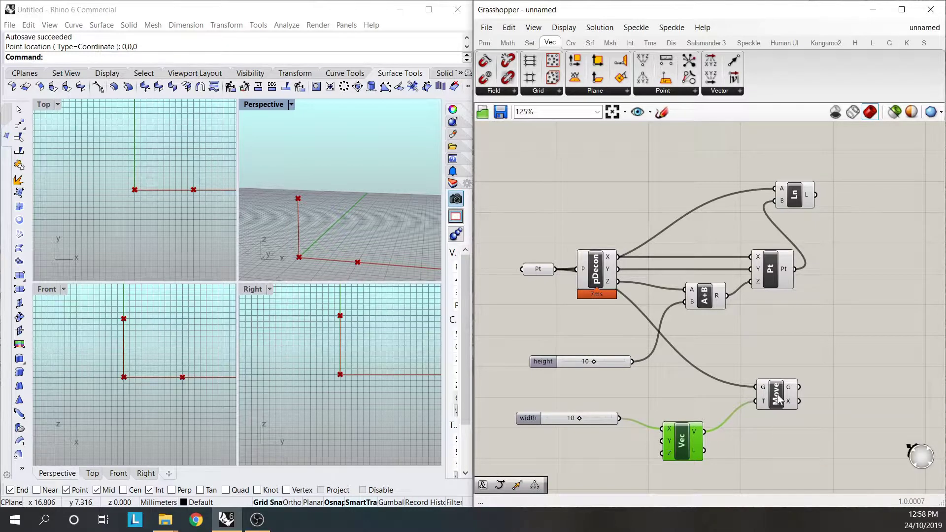
{"action": "left_click", "coordinate": [778, 395]}
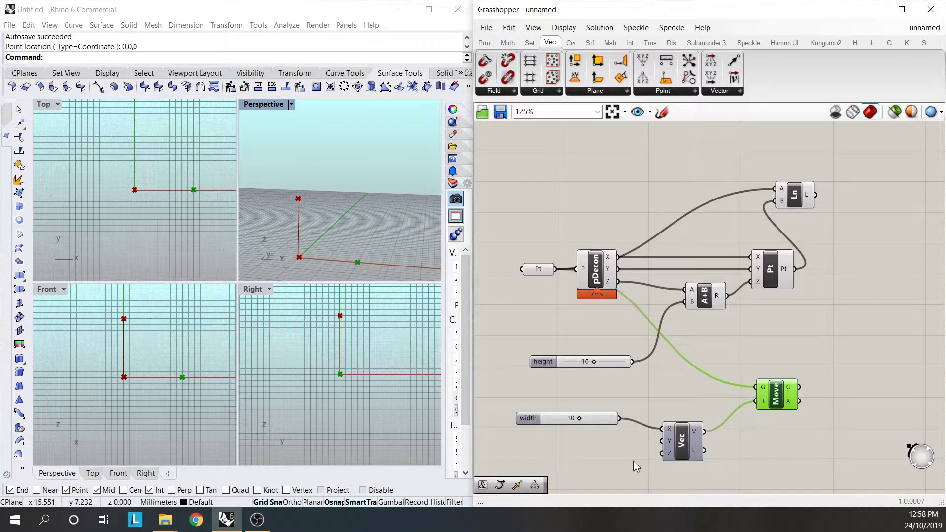
{"action": "mouse_move", "coordinate": [580, 418]}
{"action": "left_mouse_down"}
{"action": "mouse_move", "coordinate": [599, 418]}
{"action": "mouse_move", "coordinate": [565, 419]}
{"action": "mouse_move", "coordinate": [590, 419]}
{"action": "left_mouse_up"}
Duplicate the Move component to shift the constructed top point by the same vector, and set the width to 11
{"action": "left_click_drag", "start_coordinate": [777, 402], "coordinate": [773, 417]}
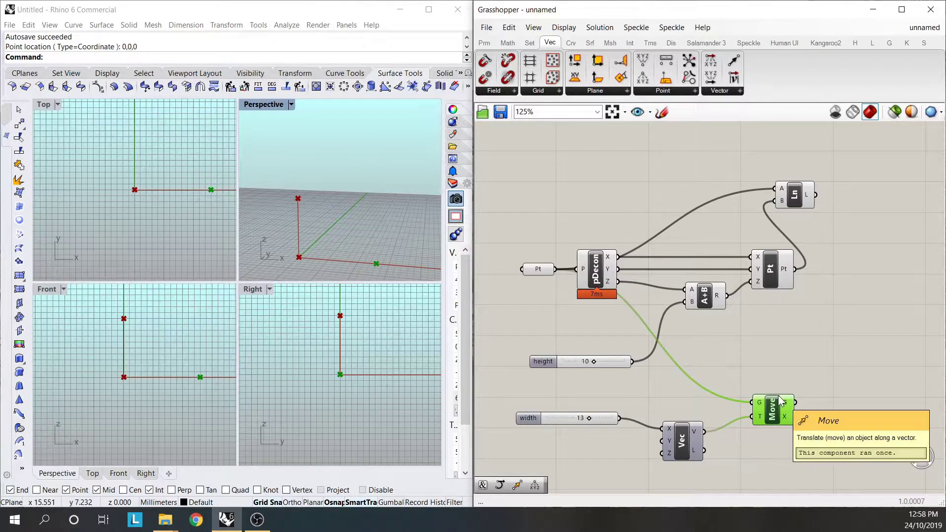
{"action": "left_click_drag", "start_coordinate": [779, 398], "coordinate": [806, 361], "text": "alt"}
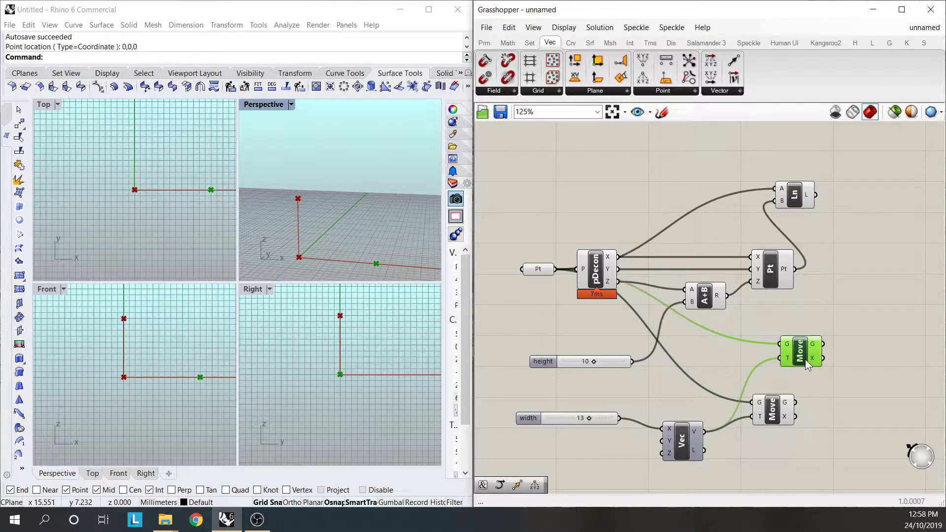
{"action": "left_click_drag", "start_coordinate": [795, 269], "coordinate": [806, 357]}
{"action": "left_click_drag", "start_coordinate": [778, 416], "coordinate": [808, 405]}
{"action": "left_click", "coordinate": [594, 429]}
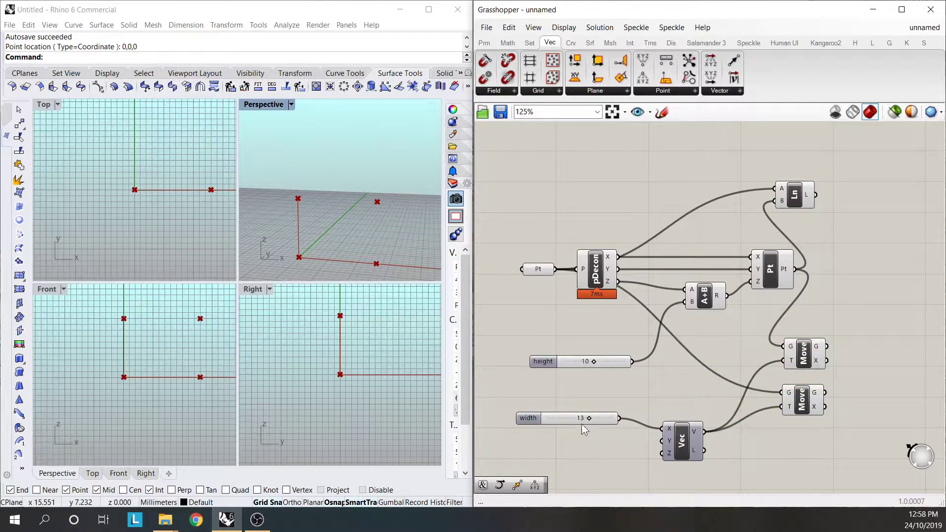
{"action": "mouse_move", "coordinate": [590, 420]}
{"action": "left_mouse_down"}
{"action": "mouse_move", "coordinate": [575, 420]}
{"action": "mouse_move", "coordinate": [598, 423]}
{"action": "mouse_move", "coordinate": [577, 422]}
{"action": "mouse_move", "coordinate": [585, 423]}
{"action": "left_mouse_up"}
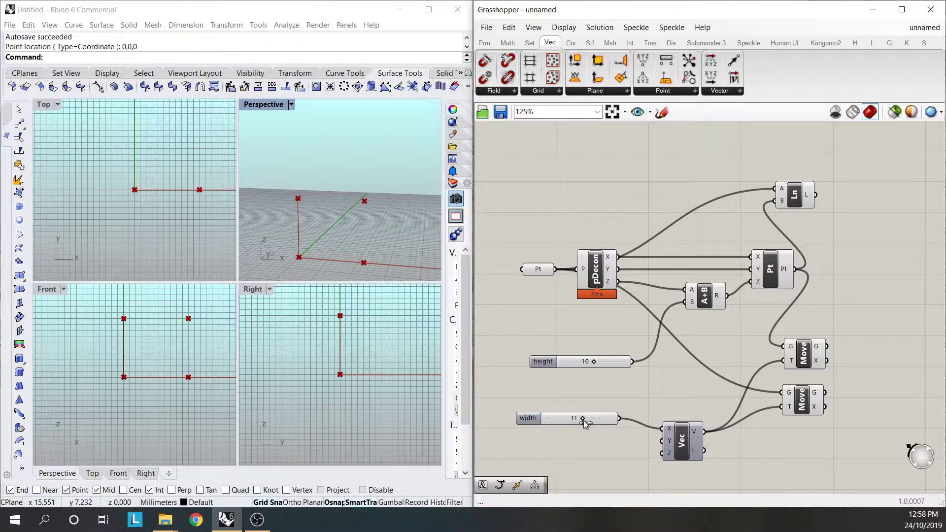
Duplicate the Line component and connect the moved top point to A and the moved base point to B
{"action": "right_click_drag", "start_coordinate": [848, 288], "coordinate": [805, 306]}
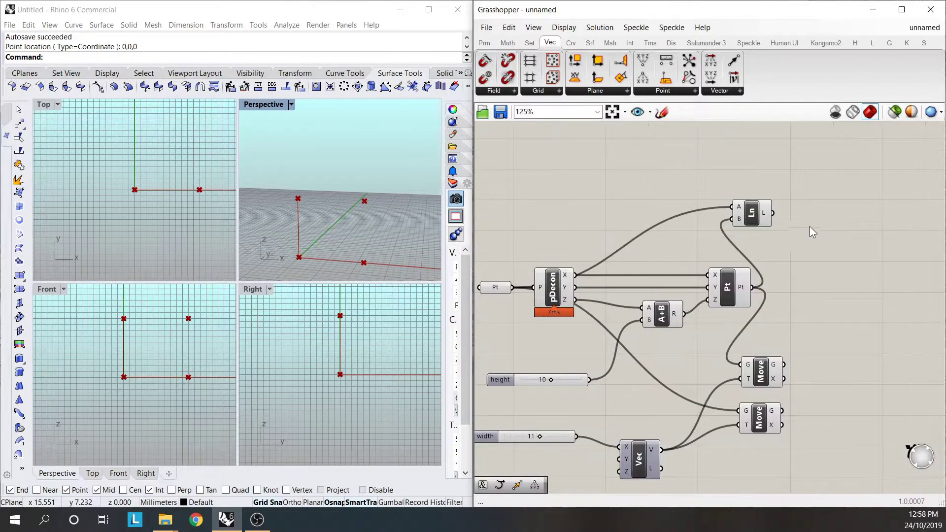
{"action": "left_click", "coordinate": [754, 217]}
{"action": "left_click_drag", "start_coordinate": [760, 221], "coordinate": [856, 323], "text": "alt"}
{"action": "left_click_drag", "start_coordinate": [783, 410], "coordinate": [830, 323]}
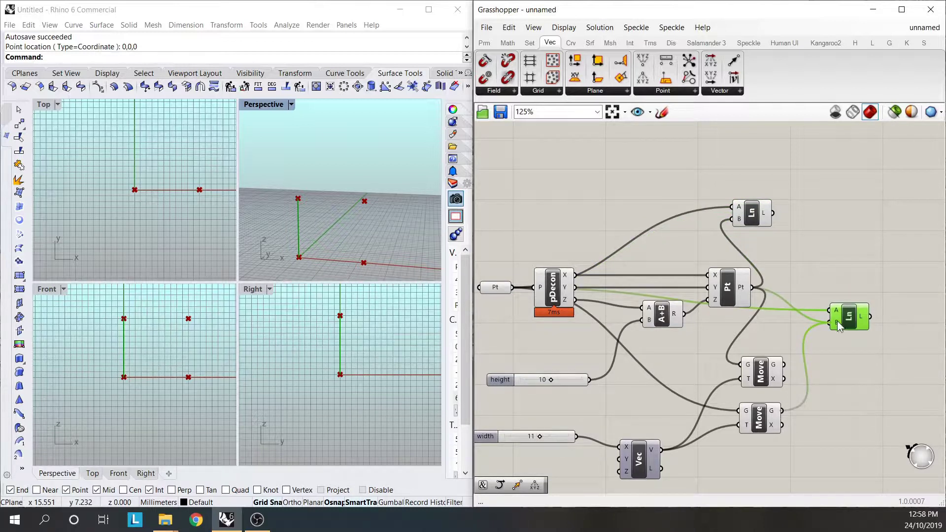
{"action": "left_click_drag", "start_coordinate": [783, 365], "coordinate": [844, 391]}
{"action": "left_click", "coordinate": [842, 314]}
{"action": "scroll", "coordinate": [668, 393], "scroll_direction": "down", "scroll_amount": 3}
{"action": "scroll", "coordinate": [668, 388], "scroll_direction": "up", "scroll_amount": 2}
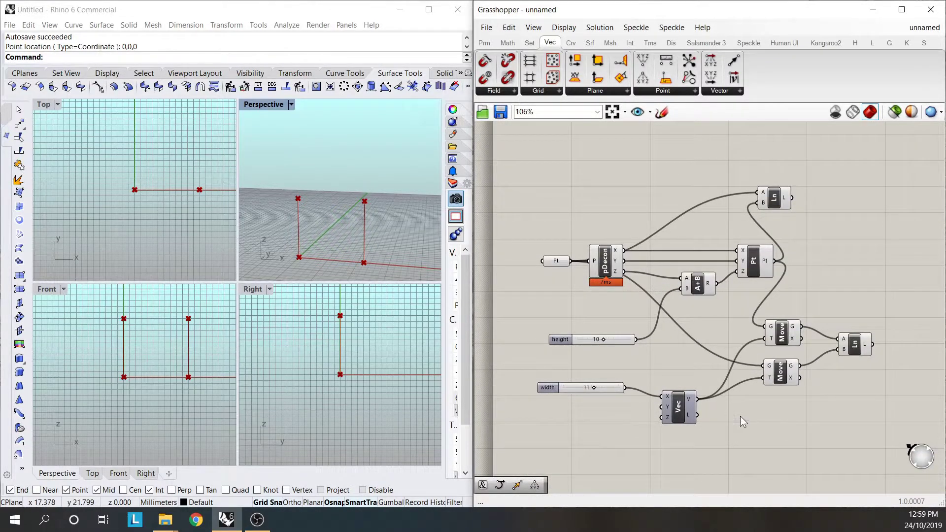
Add a second Deconstruct component fed by the moved base point and place it below the Move components
{"action": "scroll", "coordinate": [740, 416], "scroll_direction": "down", "scroll_amount": 2}
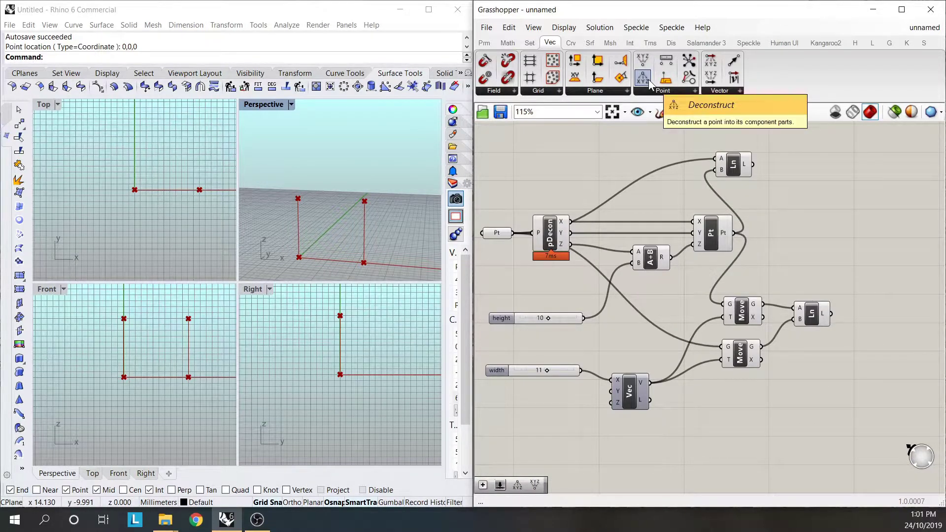
{"action": "left_click_drag", "start_coordinate": [649, 80], "coordinate": [797, 416]}
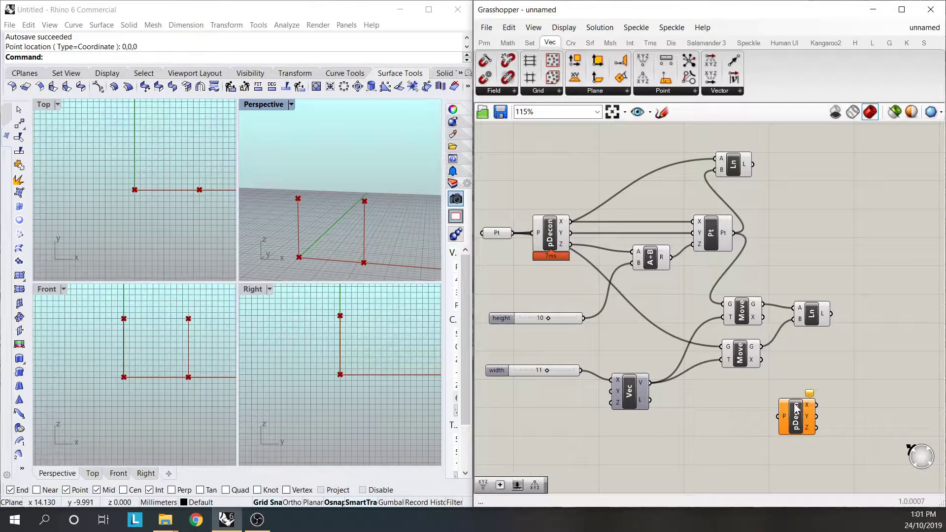
{"action": "left_click", "coordinate": [752, 353]}
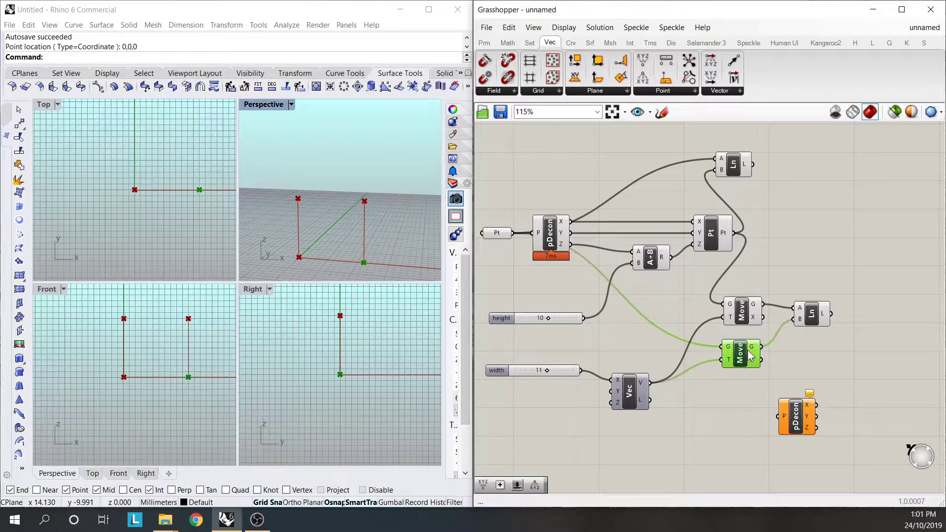
{"action": "left_click_drag", "start_coordinate": [762, 347], "coordinate": [780, 417]}
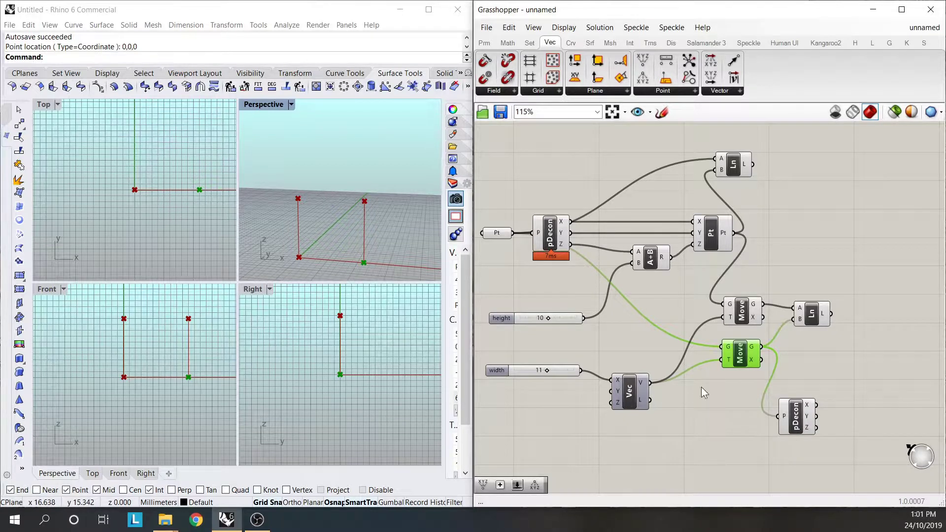
{"action": "left_click_drag", "start_coordinate": [795, 415], "coordinate": [792, 420]}
{"action": "left_click", "coordinate": [754, 385]}
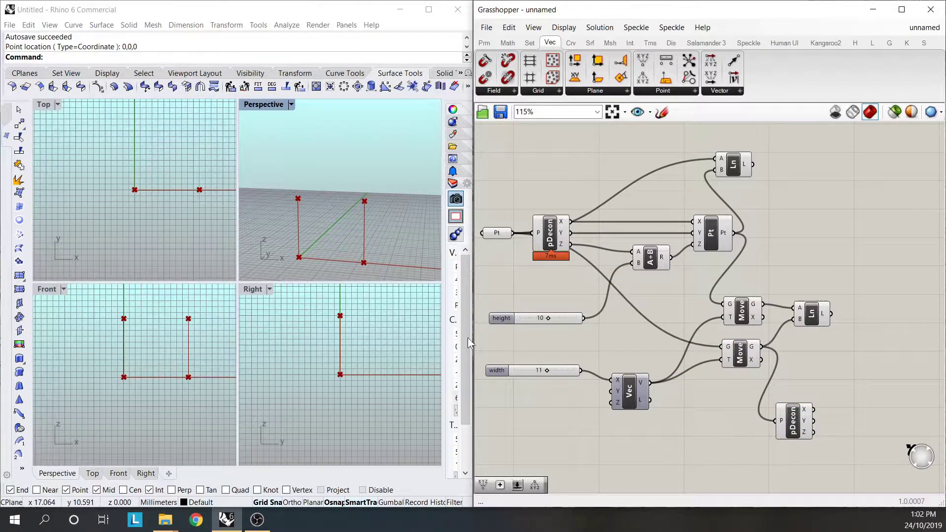
Add a second Addition component beside the new Deconstruct and connect the original point's X value to its A input
{"action": "scroll", "coordinate": [475, 306], "scroll_direction": "down", "scroll_amount": 2}
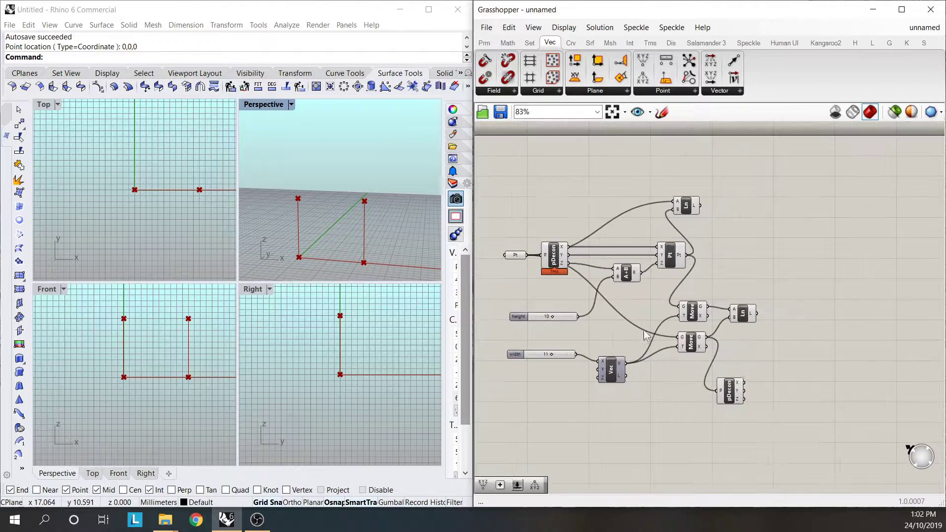
{"action": "double_click", "coordinate": [779, 378]}
{"action": "type", "text": "add"}
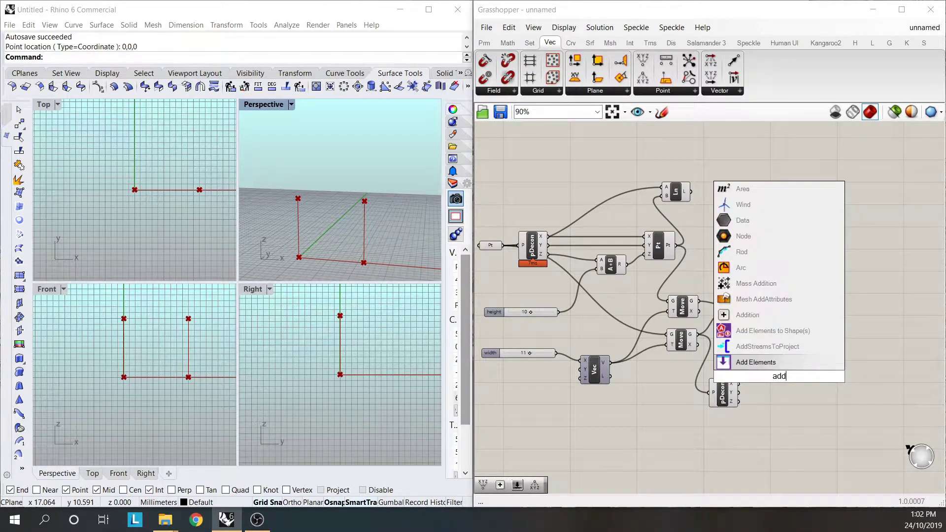
{"action": "left_click", "coordinate": [767, 315]}
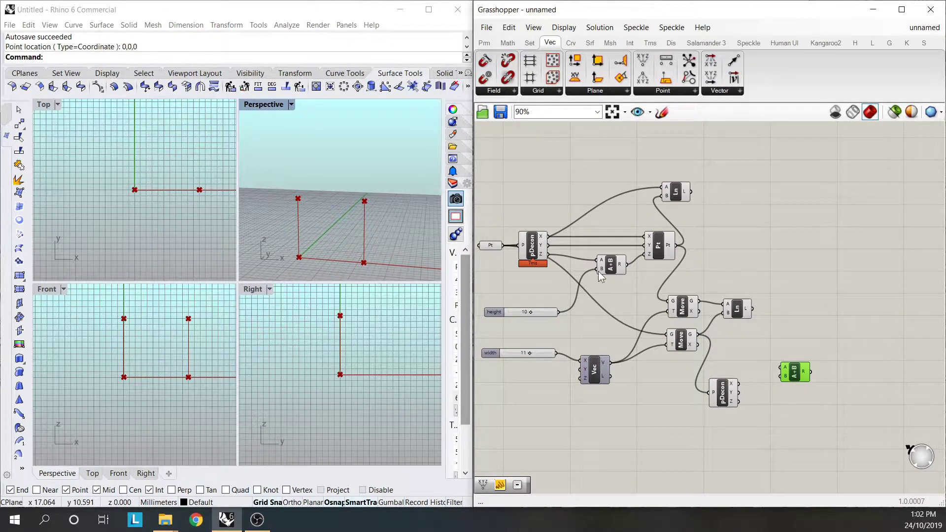
{"action": "left_click_drag", "start_coordinate": [551, 240], "coordinate": [783, 372]}
Add a Division component below the second Addition, connect the sum of the two X values to A, and set B to 2
{"action": "double_click", "coordinate": [791, 391]}
{"action": "type", "text": "div"}
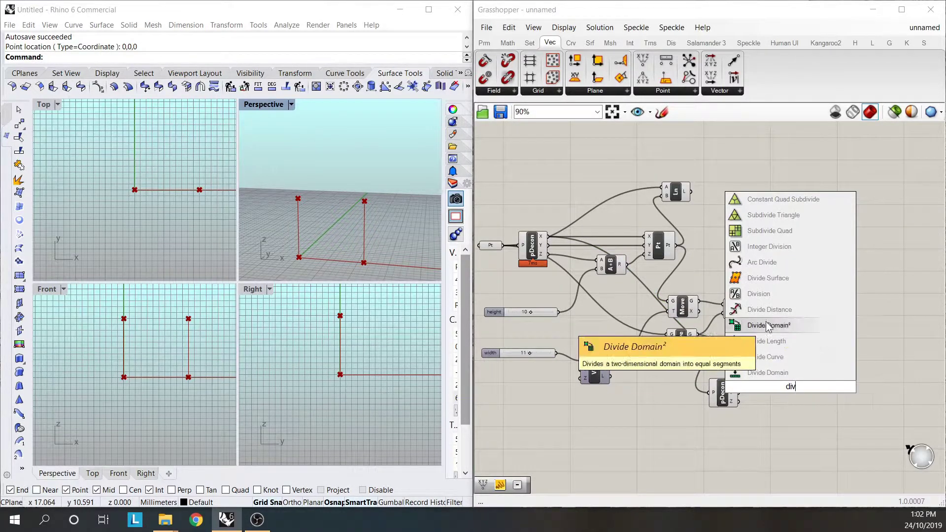
{"action": "left_click", "coordinate": [759, 294]}
{"action": "left_click_drag", "start_coordinate": [798, 368], "coordinate": [795, 397]}
{"action": "right_click", "coordinate": [796, 405]}
{"action": "mouse_move", "coordinate": [844, 418]}
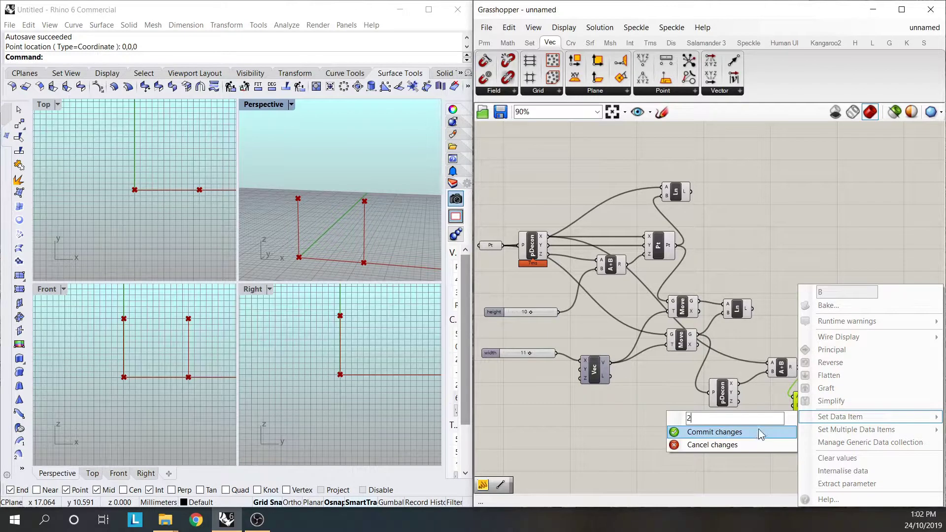
{"action": "left_click", "coordinate": [761, 432]}
{"action": "left_click_drag", "start_coordinate": [809, 413], "coordinate": [792, 423]}
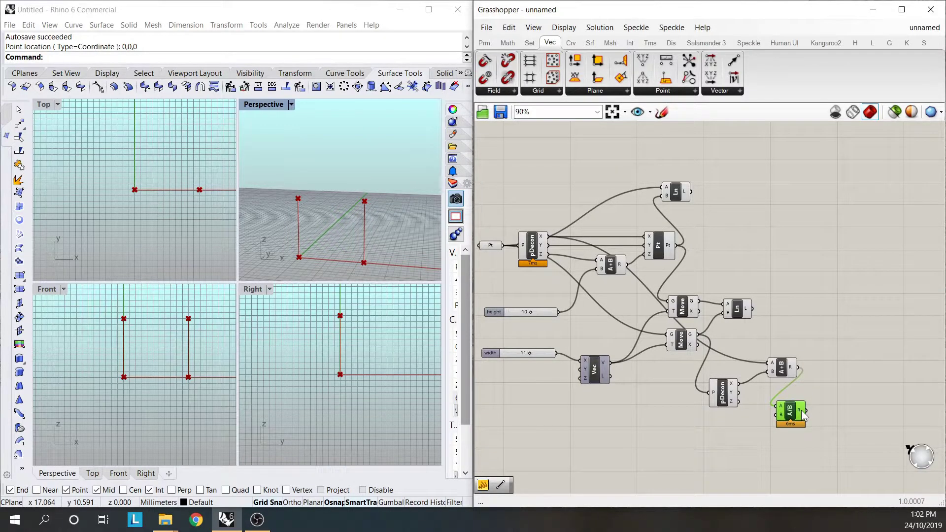
{"action": "mouse_move", "coordinate": [803, 415]}
{"action": "left_click_drag", "start_coordinate": [795, 414], "coordinate": [800, 412]}
{"action": "left_click", "coordinate": [832, 344]}
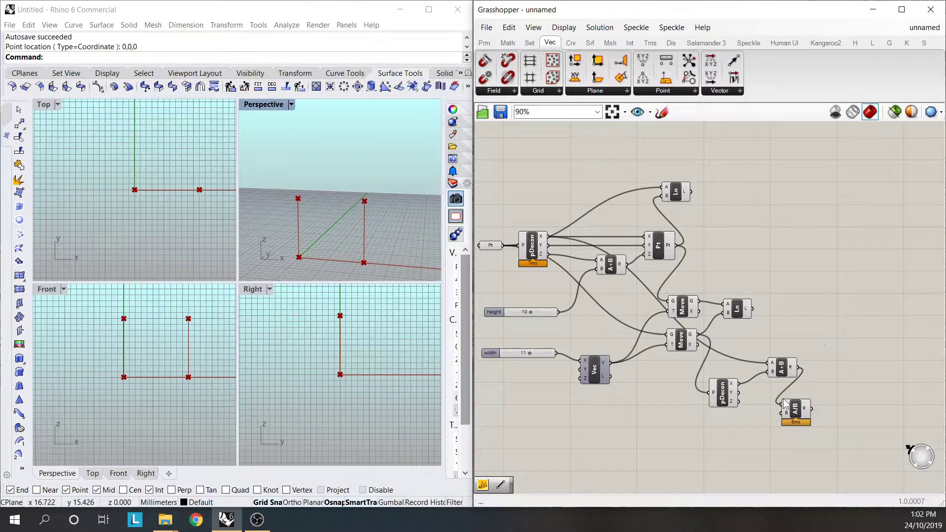
Duplicate the width slider, rename the copy "roof height", and place it below the width slider
{"action": "double_click", "coordinate": [530, 412]}
{"action": "key", "text": "Escape"}
{"action": "left_click", "coordinate": [498, 353]}
{"action": "key", "text": "ctrl+c"}
{"action": "key", "text": "ctrl+v"}
{"action": "right_click", "coordinate": [511, 422]}
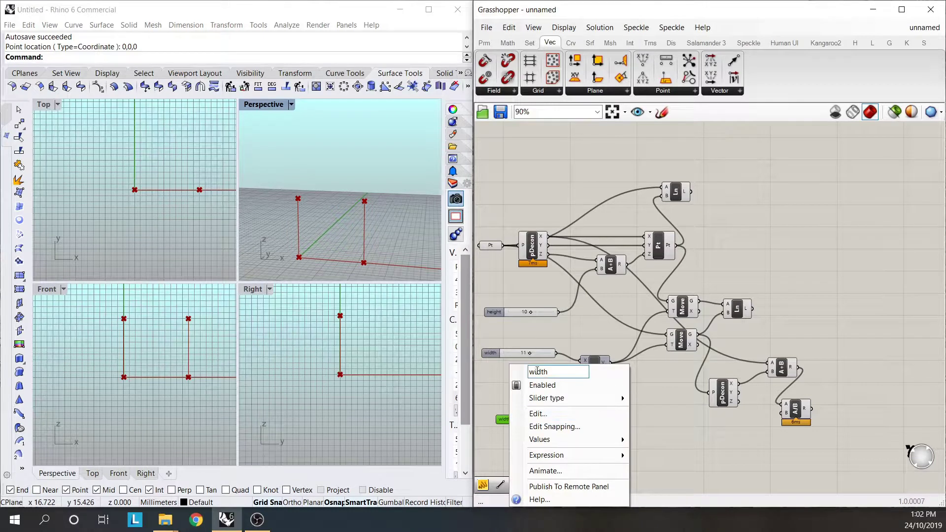
{"action": "double_click", "coordinate": [539, 372]}
{"action": "type", "text": "roof height"}
{"action": "key", "text": "Return"}
{"action": "left_click_drag", "start_coordinate": [520, 427], "coordinate": [516, 441]}
{"action": "left_click", "coordinate": [586, 404]}
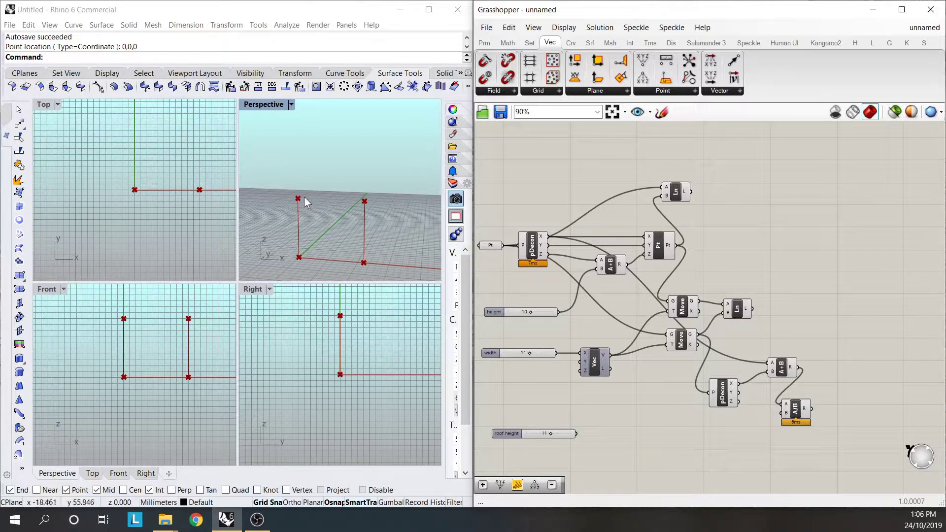
Add a third Addition component beside the roof height slider, connecting the column-height sum to A and the roof height to B
{"action": "double_click", "coordinate": [661, 417]}
{"action": "type", "text": "add"}
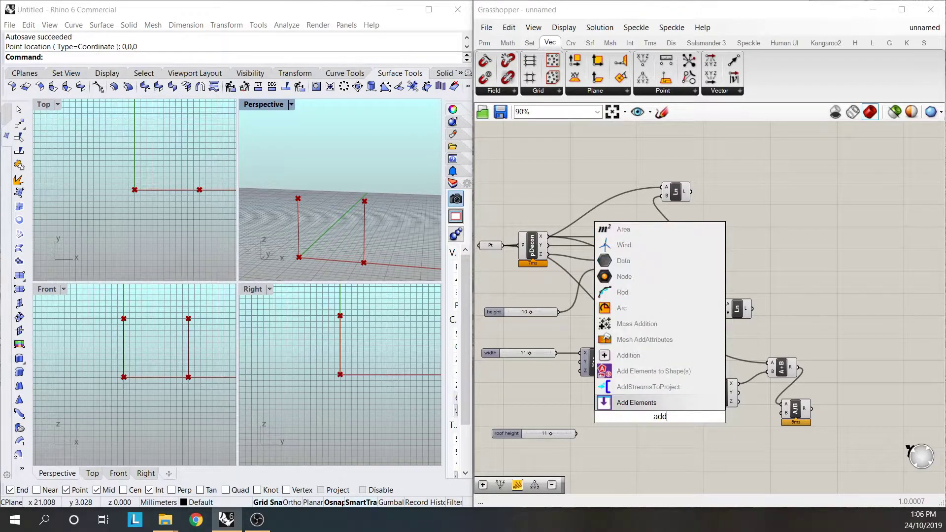
{"action": "left_click", "coordinate": [641, 376]}
{"action": "left_click_drag", "start_coordinate": [666, 425], "coordinate": [684, 444]}
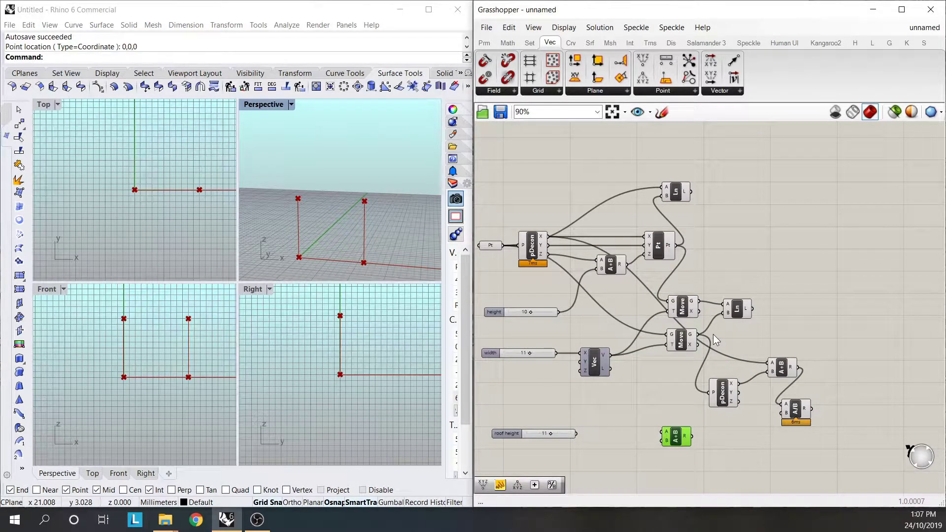
{"action": "left_click", "coordinate": [610, 267]}
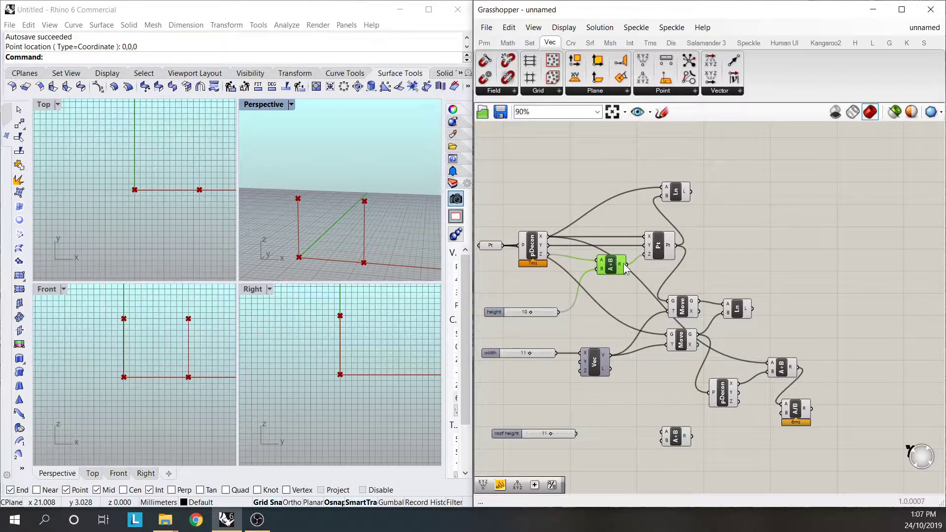
{"action": "left_click_drag", "start_coordinate": [626, 266], "coordinate": [663, 433]}
{"action": "left_click_drag", "start_coordinate": [576, 435], "coordinate": [662, 442]}
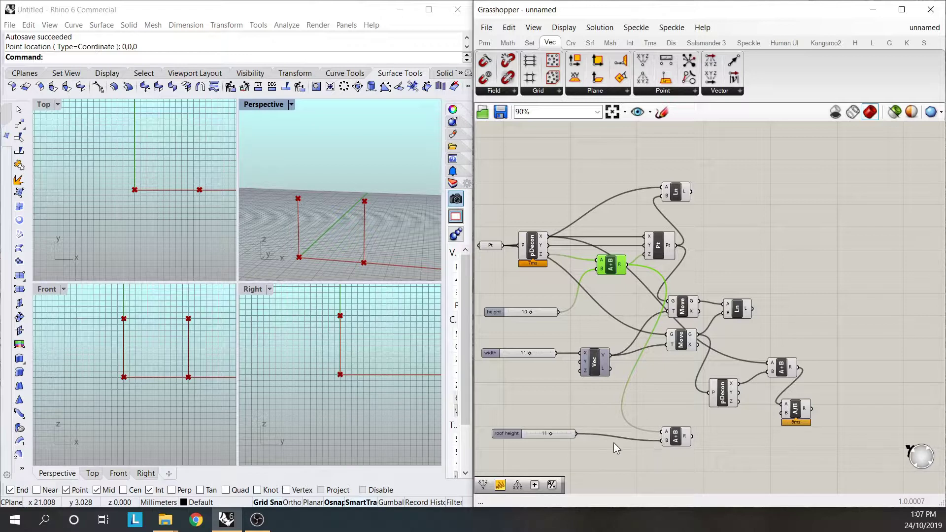
Set the roof height slider to 3 and line it up with the new Addition component
{"action": "left_click_drag", "start_coordinate": [552, 437], "coordinate": [536, 439]}
{"action": "left_click", "coordinate": [525, 421]}
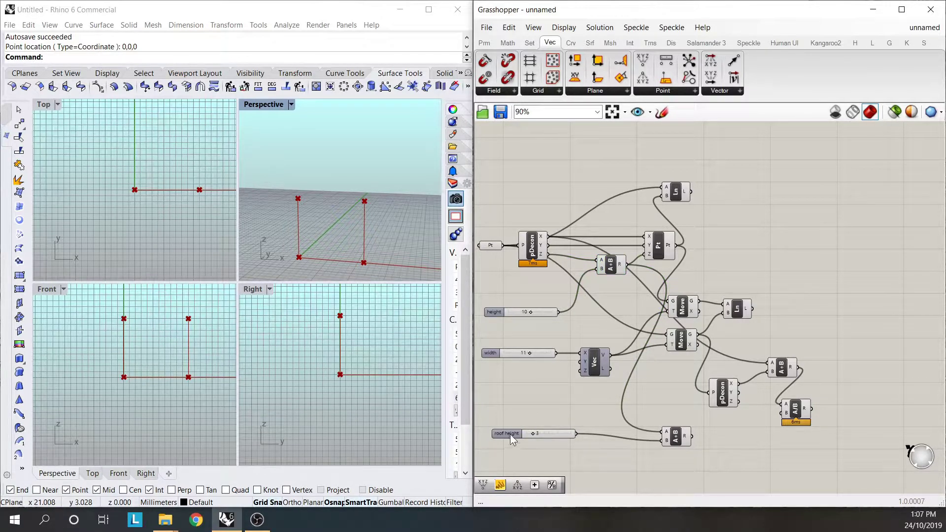
{"action": "left_click_drag", "start_coordinate": [510, 432], "coordinate": [513, 438]}
Add a Construct Point component for the apex, fed by the Division result as X, the original point's Y and the roof-height sum as Z
{"action": "left_click", "coordinate": [680, 440]}
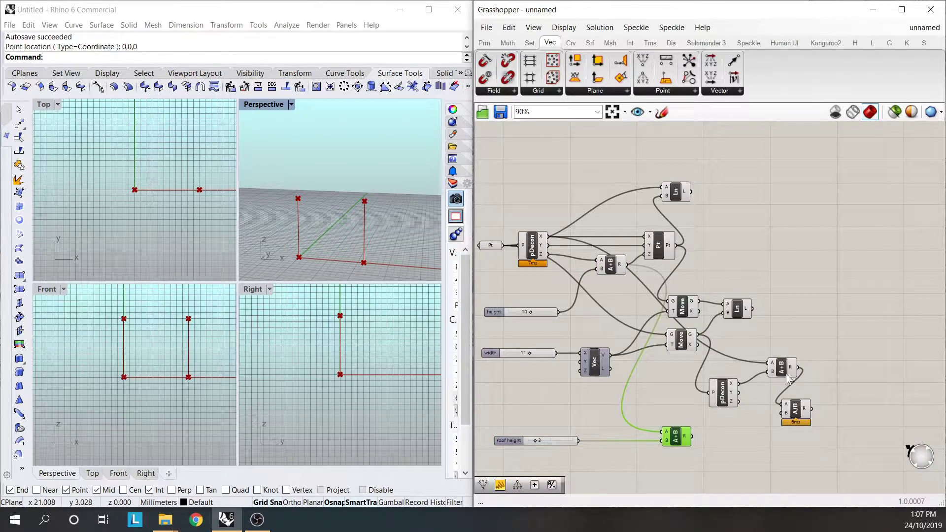
{"action": "mouse_move", "coordinate": [797, 375]}
{"action": "left_click_drag", "start_coordinate": [643, 62], "coordinate": [802, 462]}
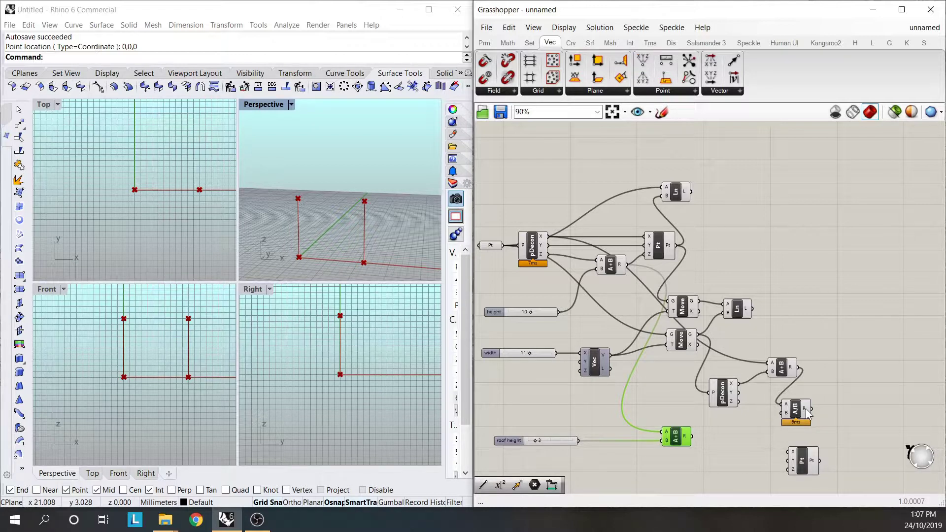
{"action": "left_click_drag", "start_coordinate": [812, 408], "coordinate": [788, 451]}
{"action": "left_click_drag", "start_coordinate": [695, 438], "coordinate": [789, 475]}
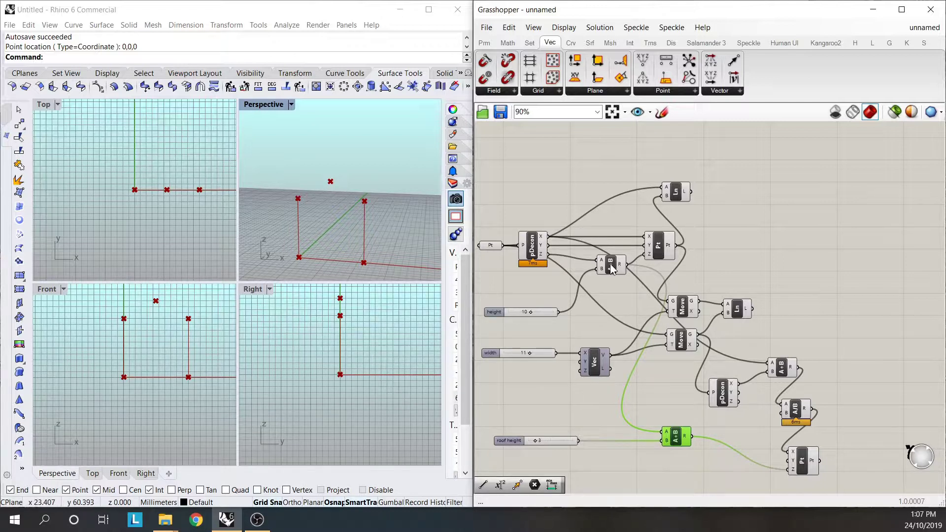
{"action": "left_click_drag", "start_coordinate": [549, 253], "coordinate": [789, 470]}
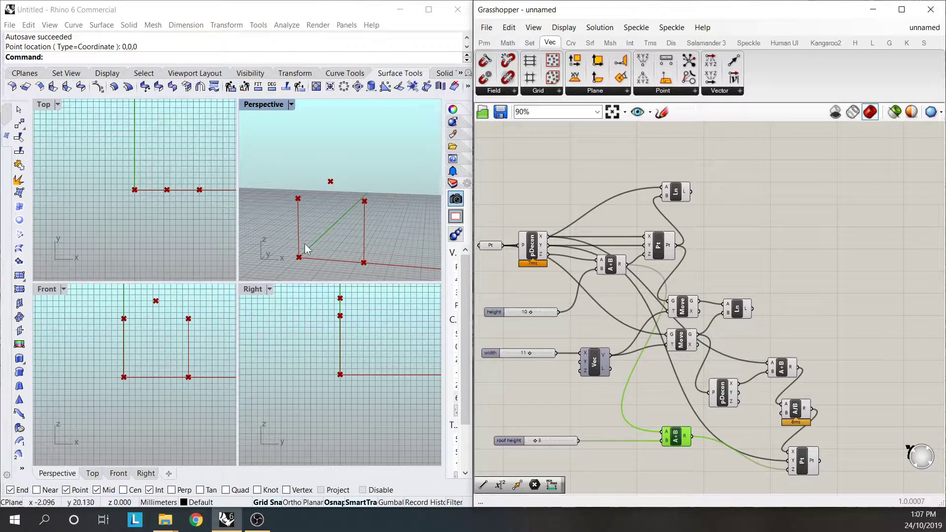
{"action": "left_click", "coordinate": [794, 279]}
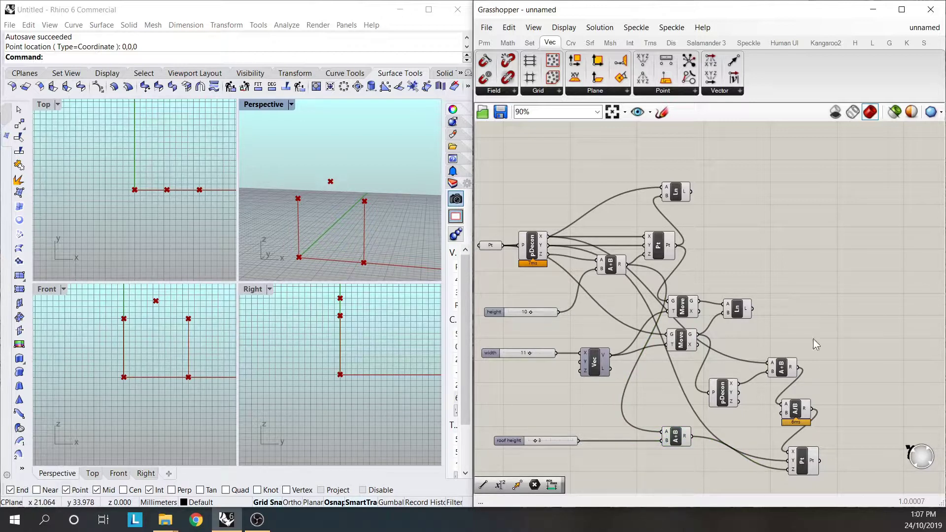
Add a Line component and place it beside the Division component
{"action": "double_click", "coordinate": [835, 363]}
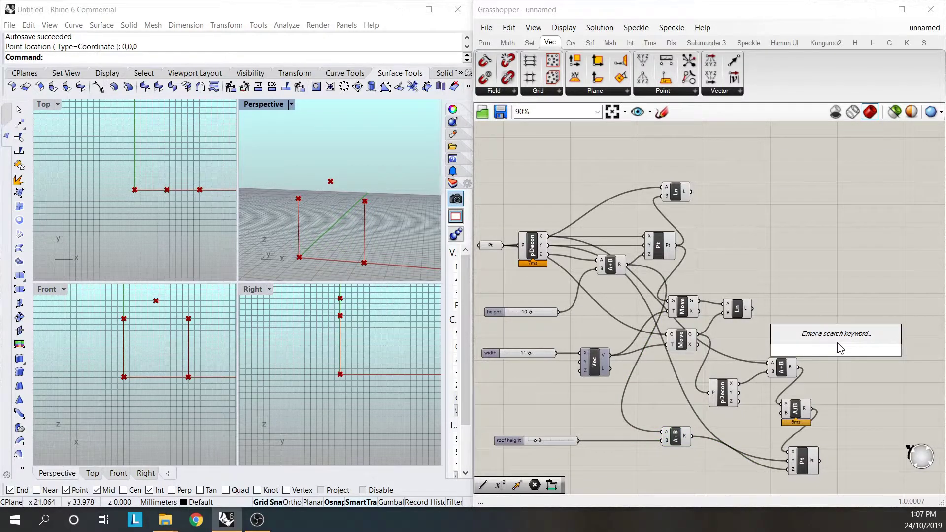
{"action": "type", "text": "line"}
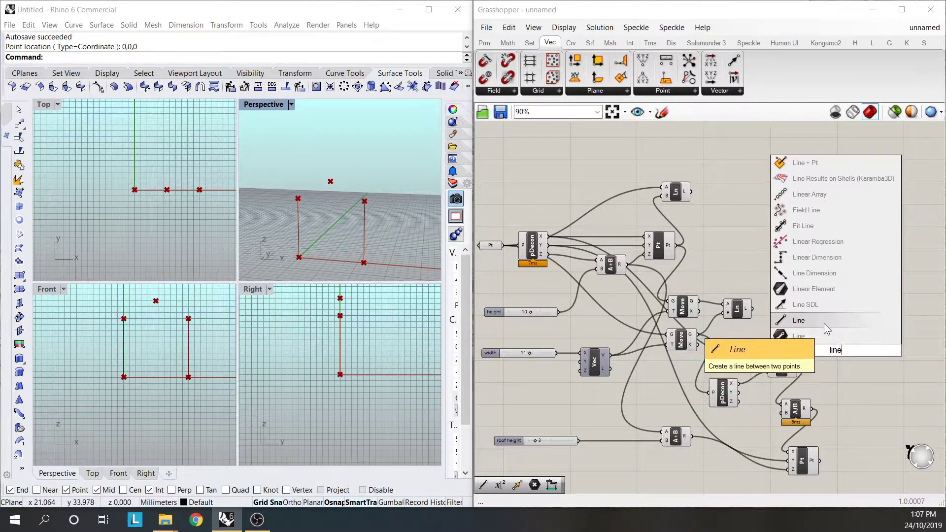
{"action": "left_click", "coordinate": [824, 321]}
{"action": "left_click_drag", "start_coordinate": [846, 349], "coordinate": [870, 419]}
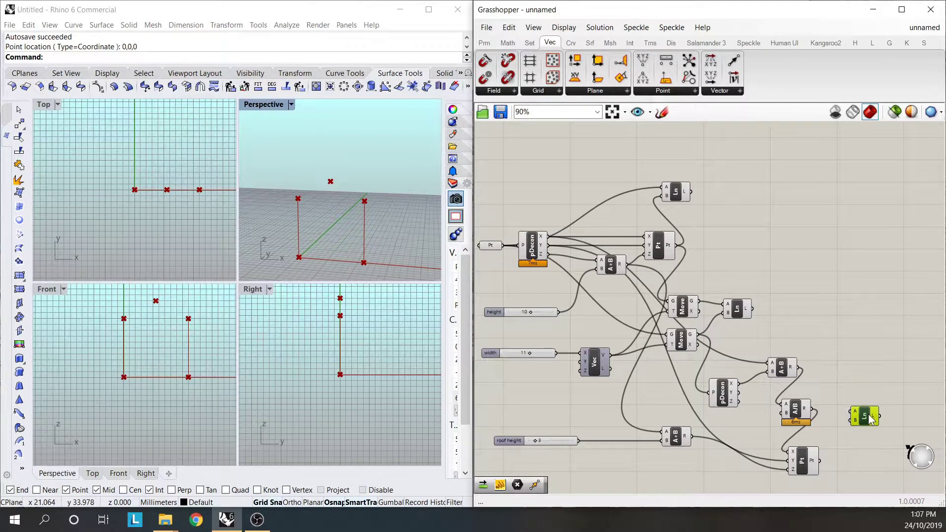
Connect the first column's top point to the new Line's A input and the apex point to B, and move the Line higher
{"action": "left_click", "coordinate": [802, 416]}
{"action": "left_click", "coordinate": [727, 397]}
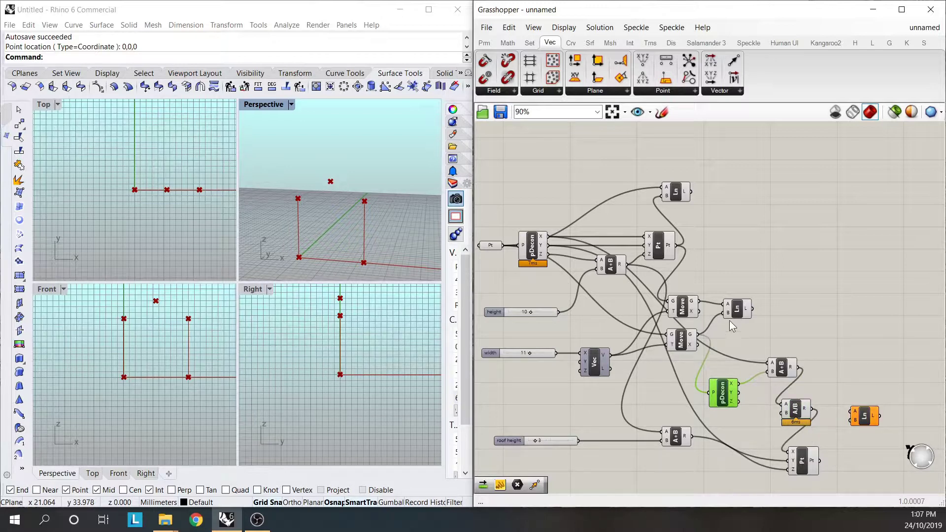
{"action": "left_click", "coordinate": [686, 346]}
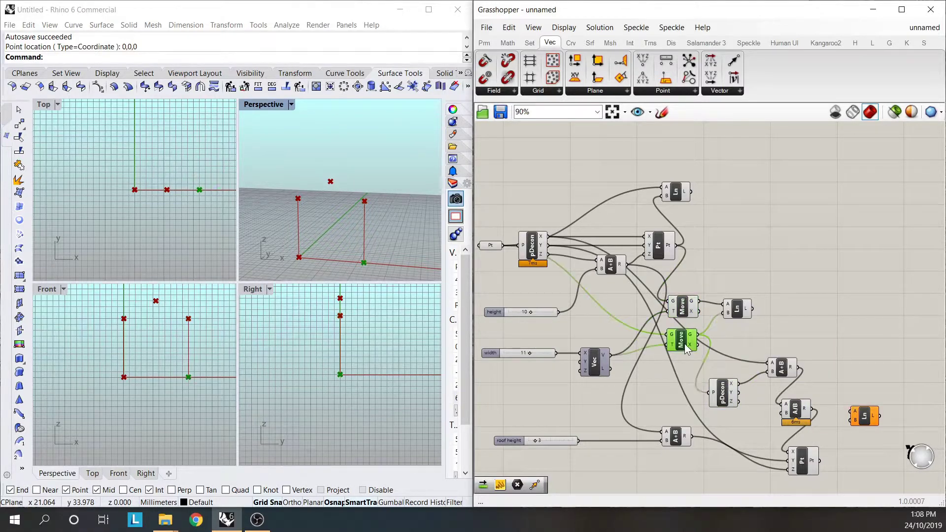
{"action": "left_click", "coordinate": [661, 240]}
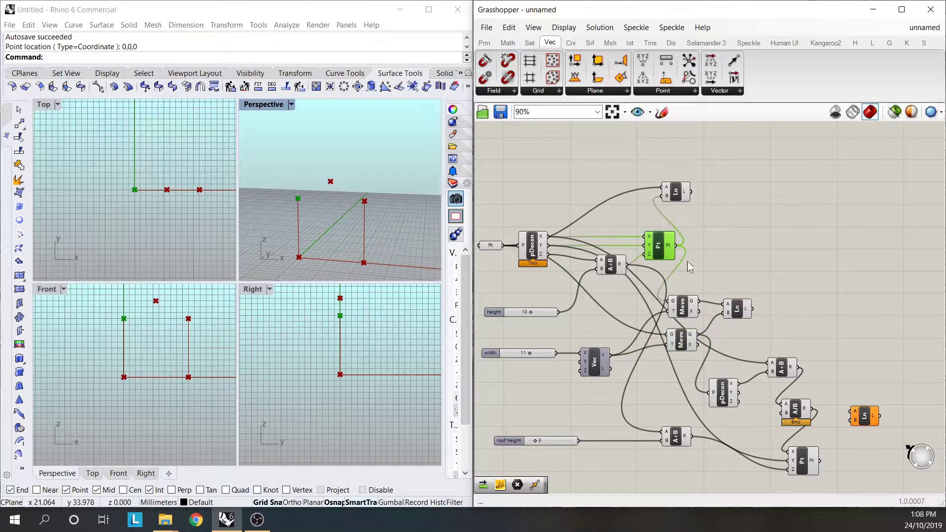
{"action": "left_click", "coordinate": [804, 466]}
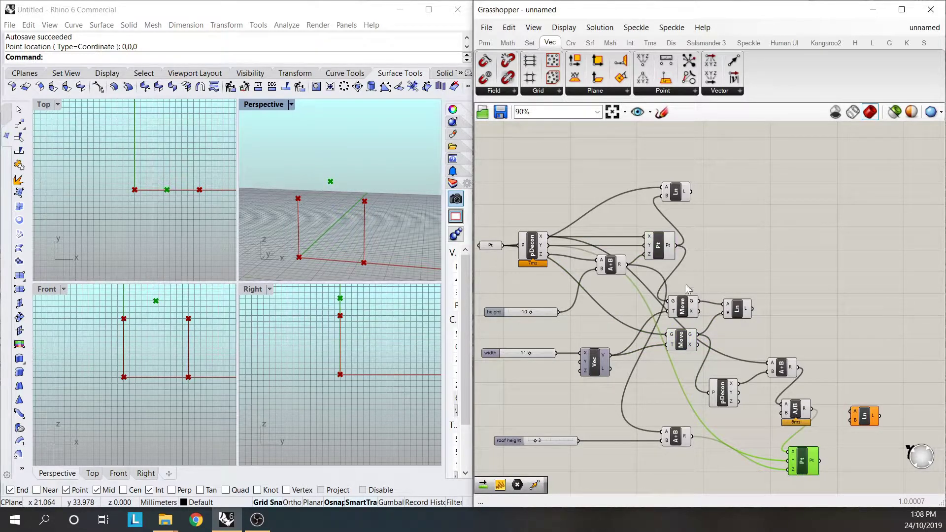
{"action": "left_click", "coordinate": [659, 249]}
{"action": "left_click_drag", "start_coordinate": [677, 245], "coordinate": [853, 413]}
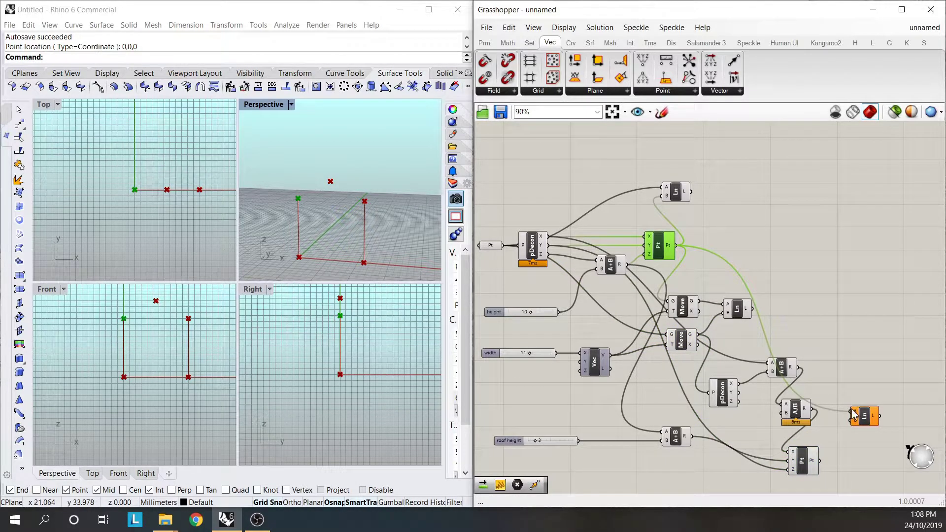
{"action": "left_click_drag", "start_coordinate": [820, 461], "coordinate": [859, 293]}
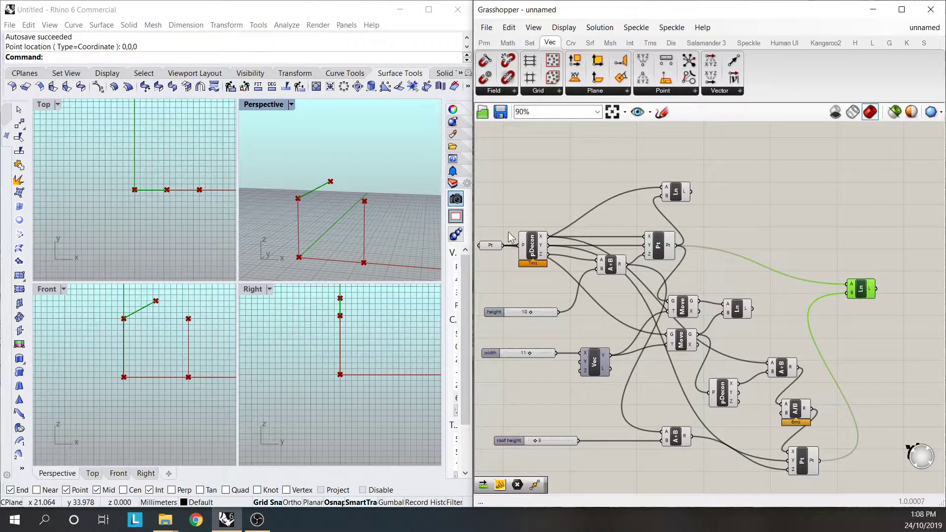
Duplicate the rafter Line below the original, connecting the apex point to A and the moved top point to B
{"action": "left_click", "coordinate": [811, 461]}
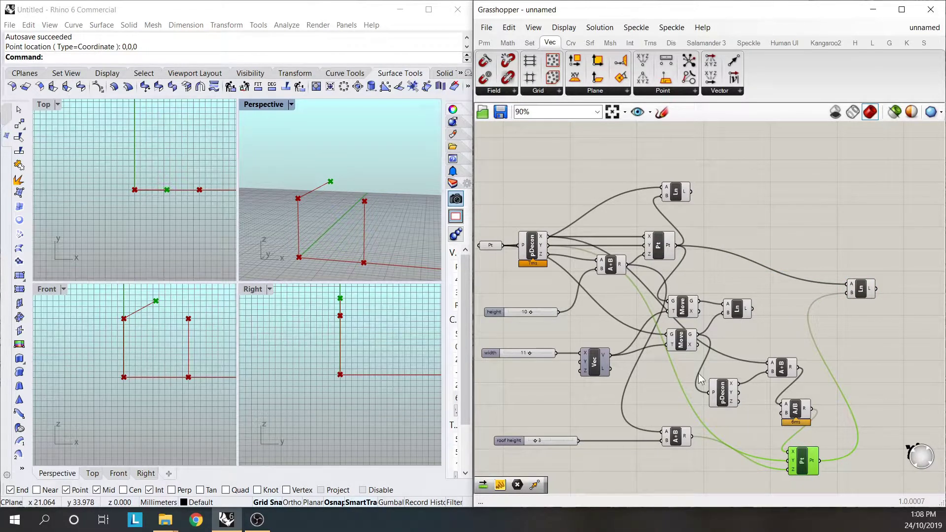
{"action": "left_click", "coordinate": [681, 343]}
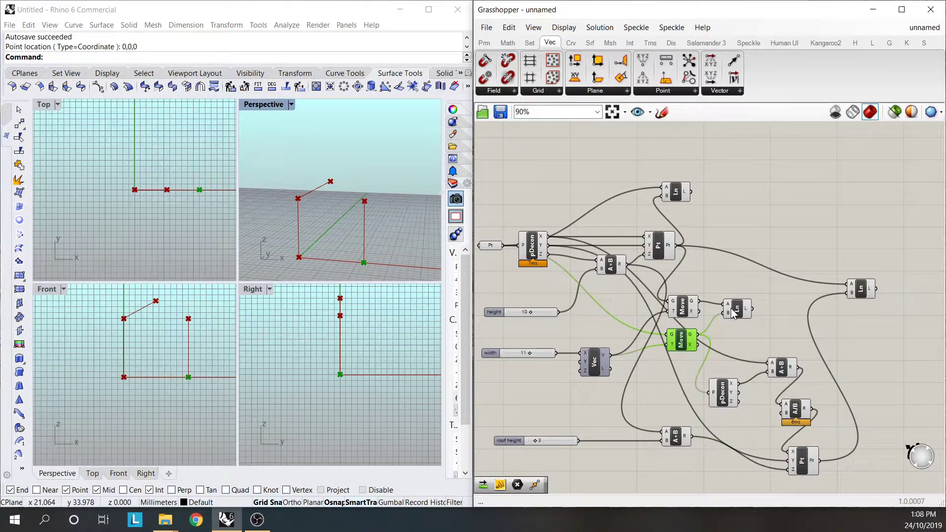
{"action": "left_click", "coordinate": [690, 315]}
{"action": "left_click_drag", "start_coordinate": [860, 291], "coordinate": [823, 318]}
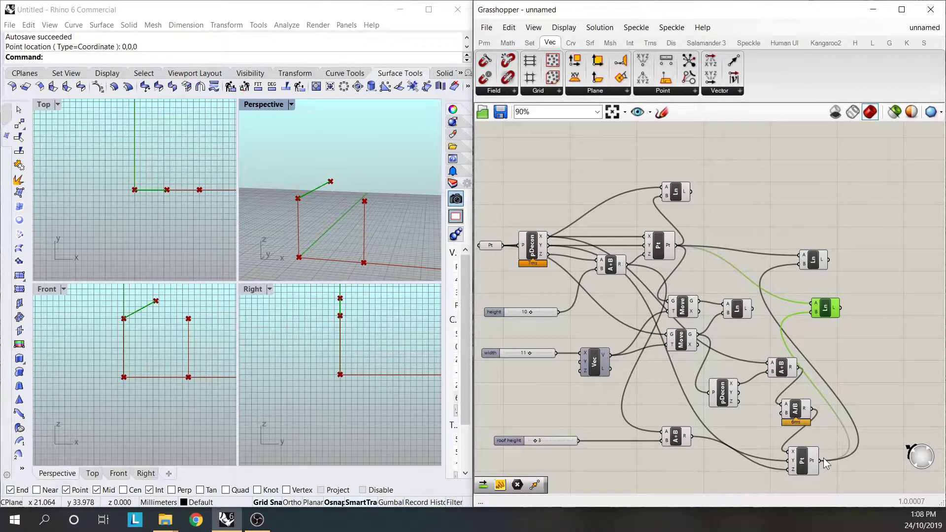
{"action": "left_click_drag", "start_coordinate": [821, 462], "coordinate": [812, 304]}
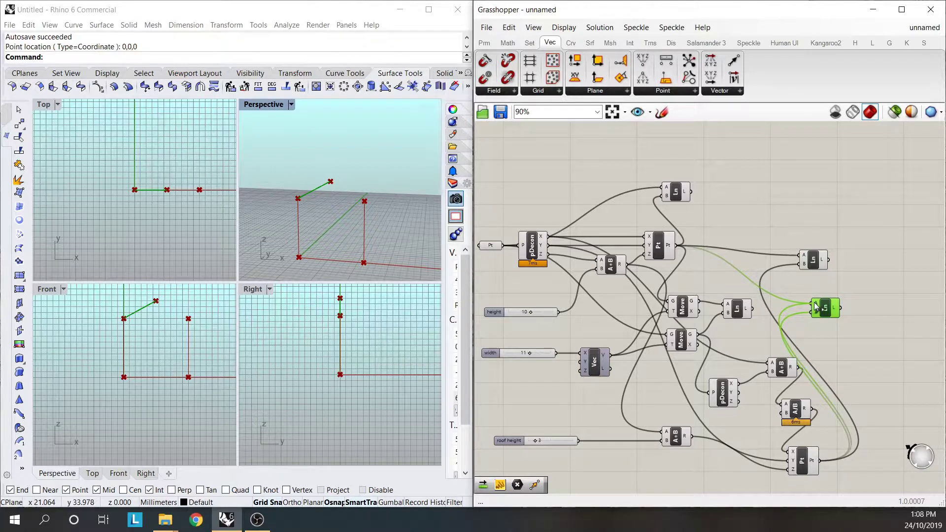
{"action": "left_click", "coordinate": [689, 308]}
{"action": "left_click_drag", "start_coordinate": [699, 301], "coordinate": [821, 304]}
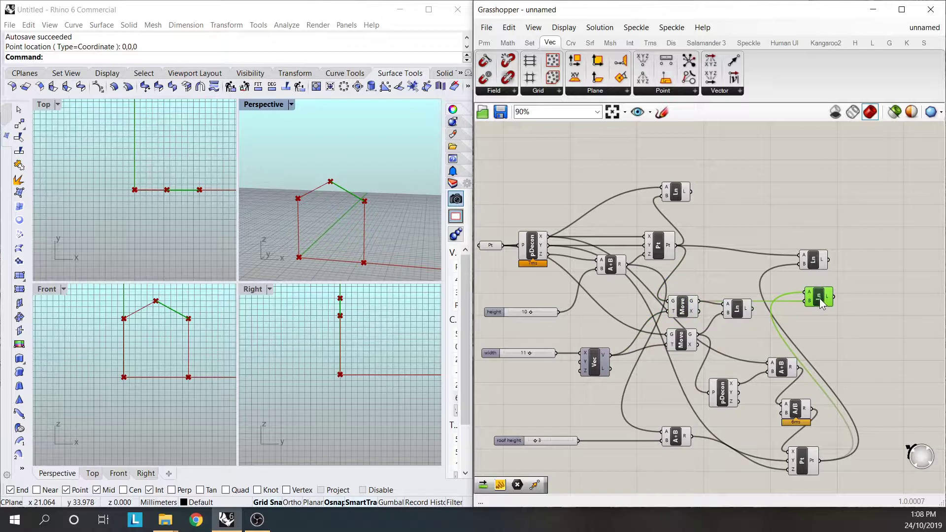
{"action": "left_click", "coordinate": [793, 215]}
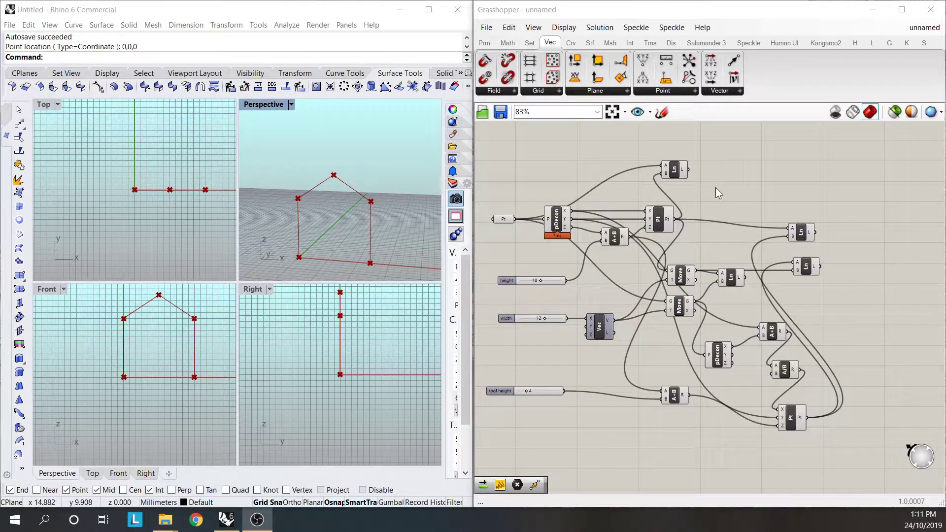
Arrange the four Line components in one vertical column beyond the point components
{"action": "left_click_drag", "start_coordinate": [675, 174], "coordinate": [803, 181]}
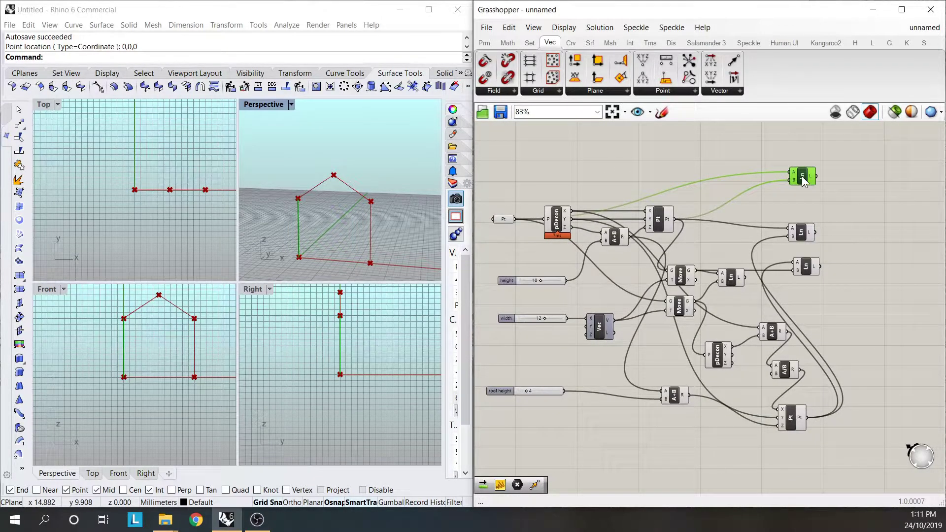
{"action": "left_click_drag", "start_coordinate": [807, 234], "coordinate": [807, 213]}
{"action": "left_click_drag", "start_coordinate": [808, 267], "coordinate": [809, 243]}
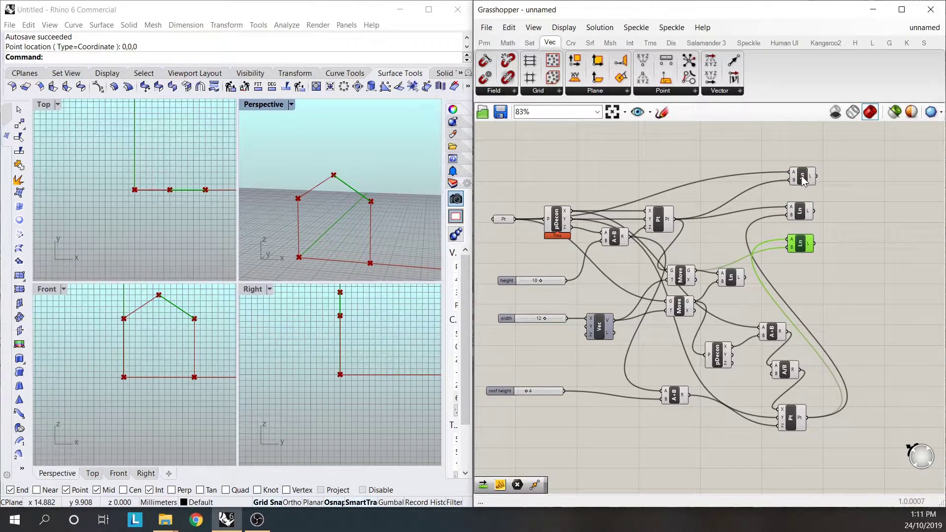
{"action": "left_click", "coordinate": [802, 214]}
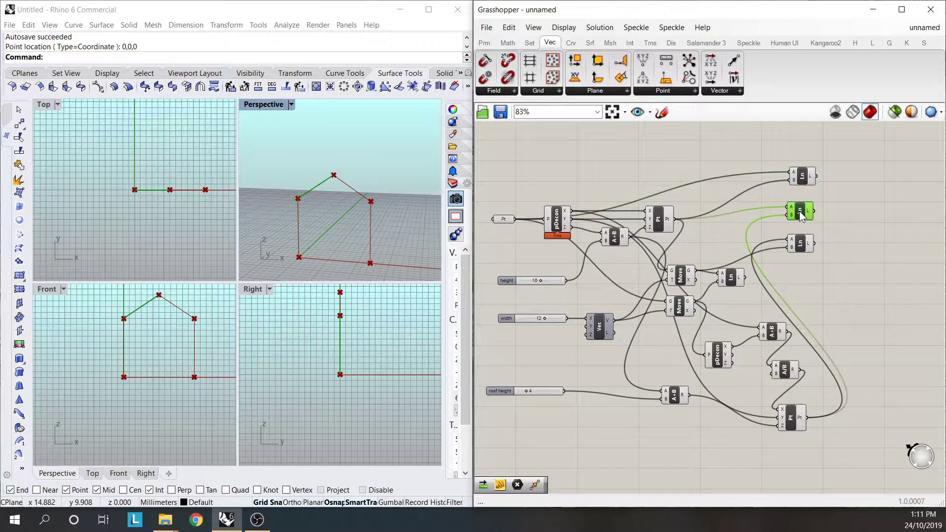
{"action": "left_click", "coordinate": [803, 245]}
{"action": "left_click_drag", "start_coordinate": [736, 282], "coordinate": [810, 280]}
{"action": "left_click", "coordinate": [840, 266]}
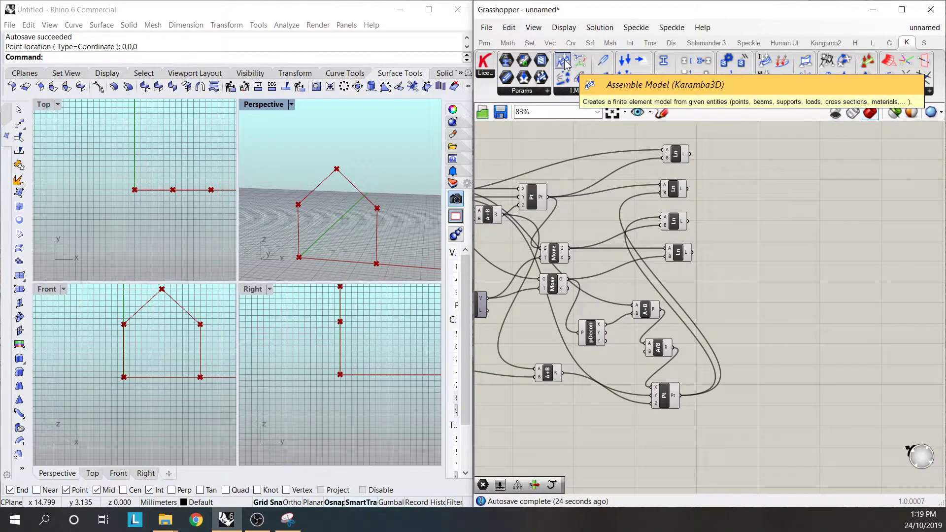
Place a Karamba3D Assemble Model component on the empty canvas well beyond the four Line components
{"action": "left_click_drag", "start_coordinate": [565, 63], "coordinate": [840, 217]}
{"action": "scroll", "coordinate": [837, 219], "scroll_direction": "down", "scroll_amount": 3}
{"action": "scroll", "coordinate": [837, 220], "scroll_direction": "up", "scroll_amount": 3}
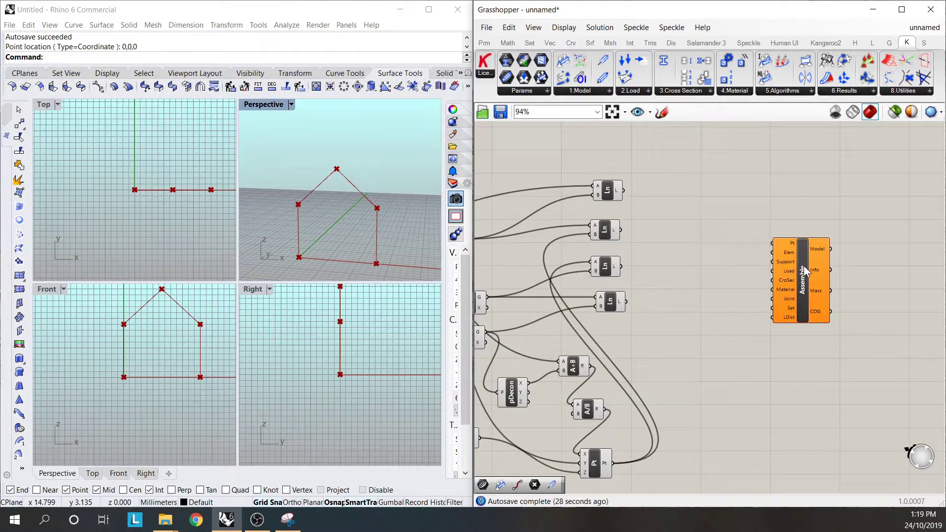
{"action": "left_click", "coordinate": [844, 230]}
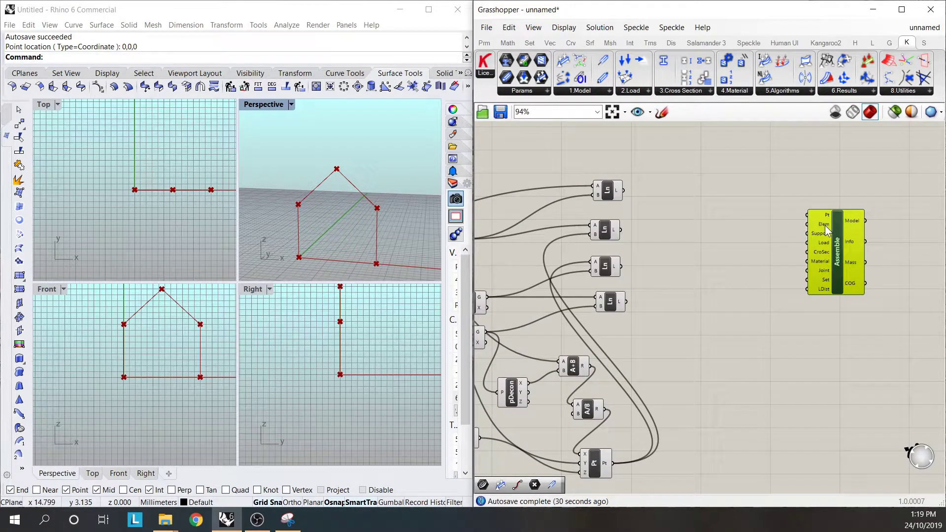
{"action": "left_click", "coordinate": [771, 219]}
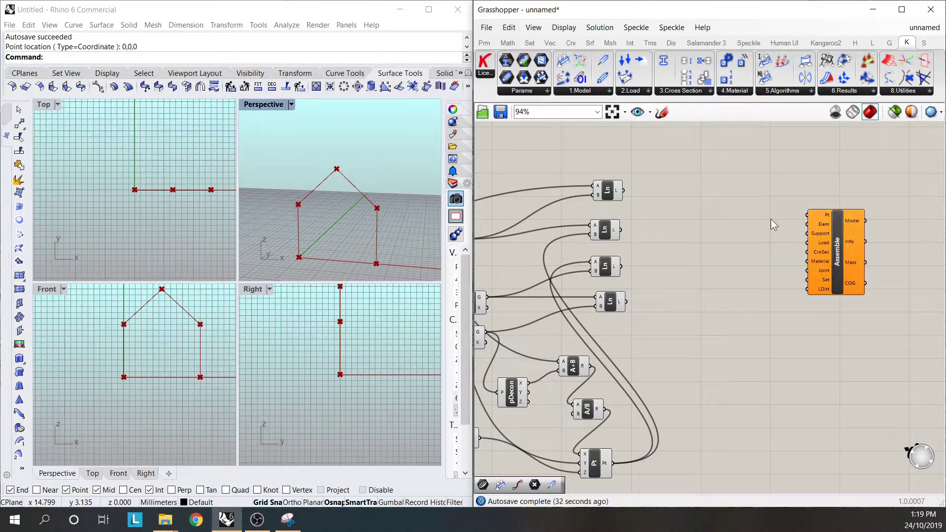
{"action": "left_click_drag", "start_coordinate": [840, 238], "coordinate": [876, 254]}
{"action": "left_click", "coordinate": [789, 214]}
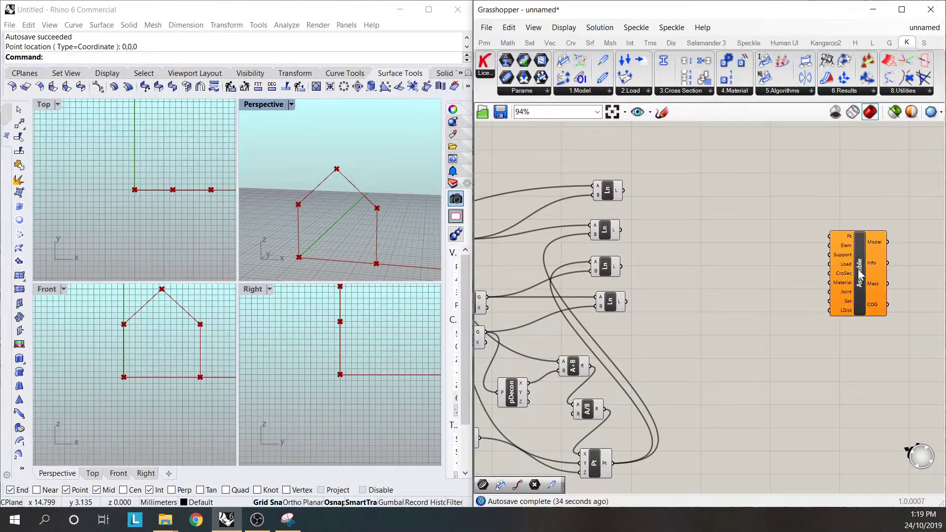
{"action": "scroll", "coordinate": [868, 241], "scroll_direction": "up", "scroll_amount": 1}
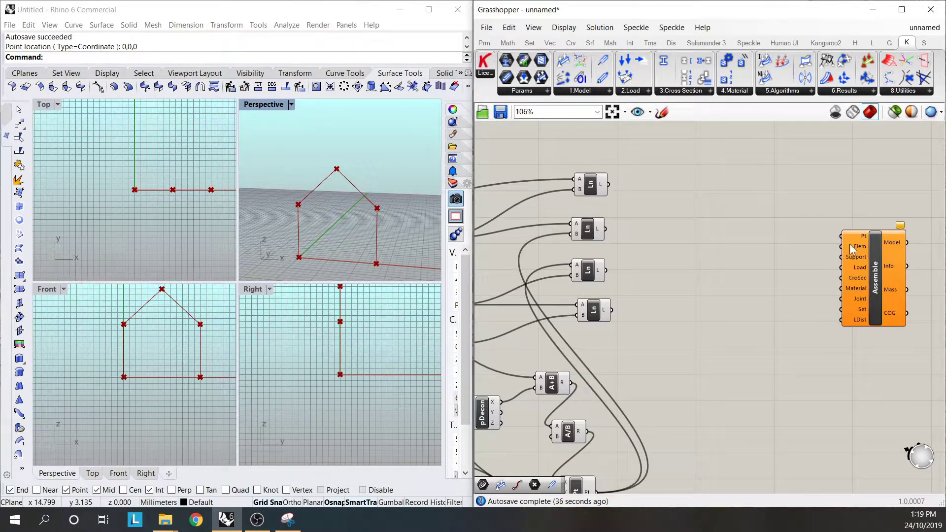
Add a Point parameter beside the Line components and feed it the base point and the first column's top point
{"action": "scroll", "coordinate": [842, 211], "scroll_direction": "down", "scroll_amount": 3}
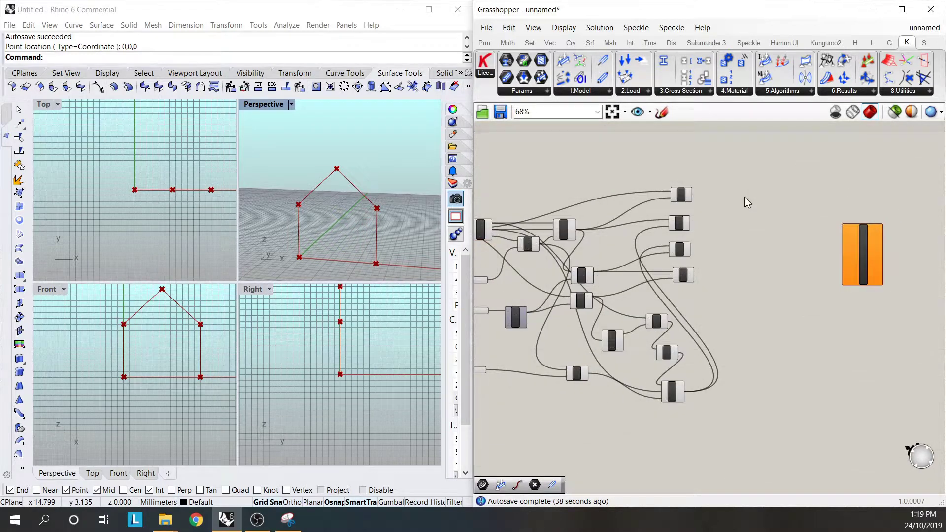
{"action": "double_click", "coordinate": [744, 197]}
{"action": "type", "text": "pont"}
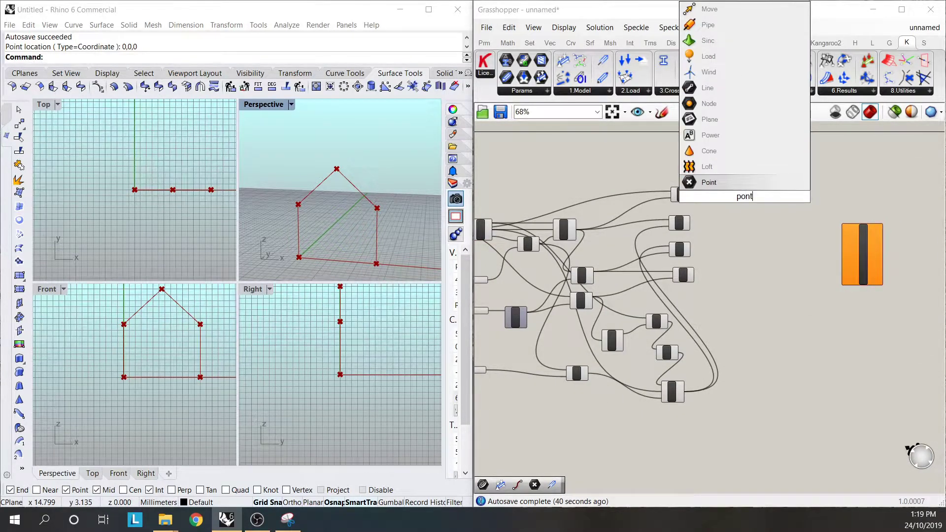
{"action": "left_click", "coordinate": [709, 183]}
{"action": "scroll", "coordinate": [738, 219], "scroll_direction": "up", "scroll_amount": 3}
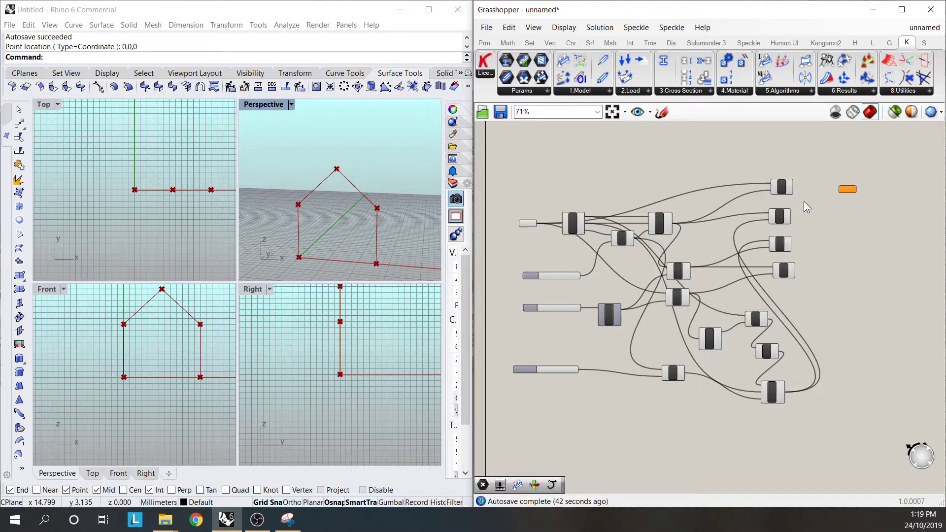
{"action": "scroll", "coordinate": [798, 230], "scroll_direction": "down", "scroll_amount": 1}
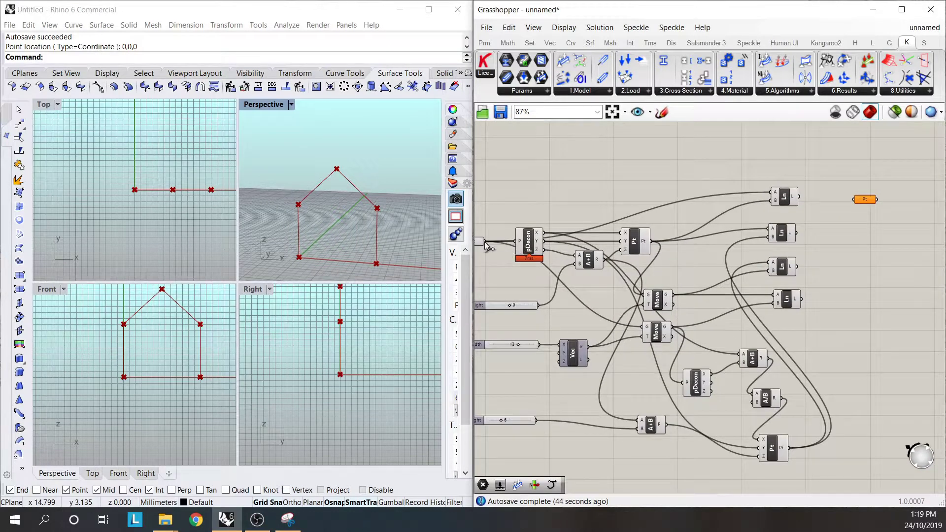
{"action": "left_click_drag", "start_coordinate": [488, 245], "coordinate": [859, 202]}
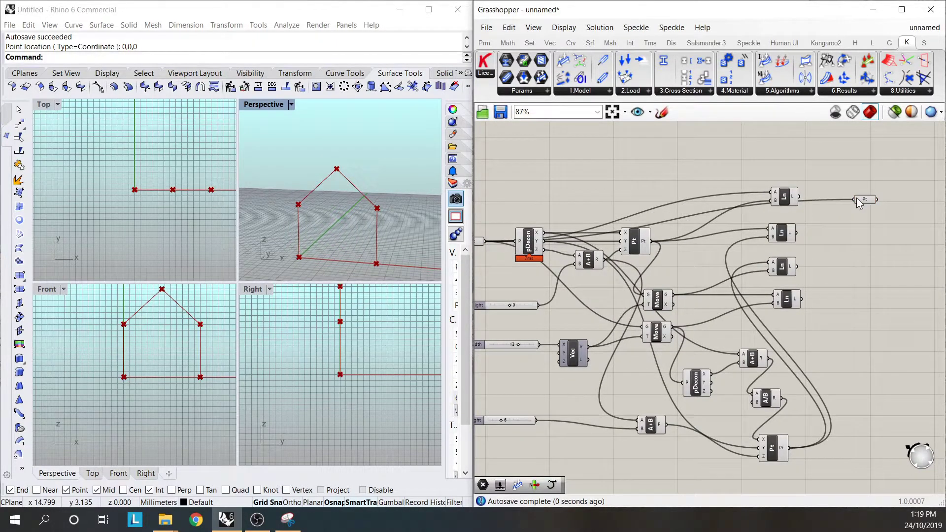
{"action": "left_click_drag", "start_coordinate": [655, 235], "coordinate": [856, 200]}
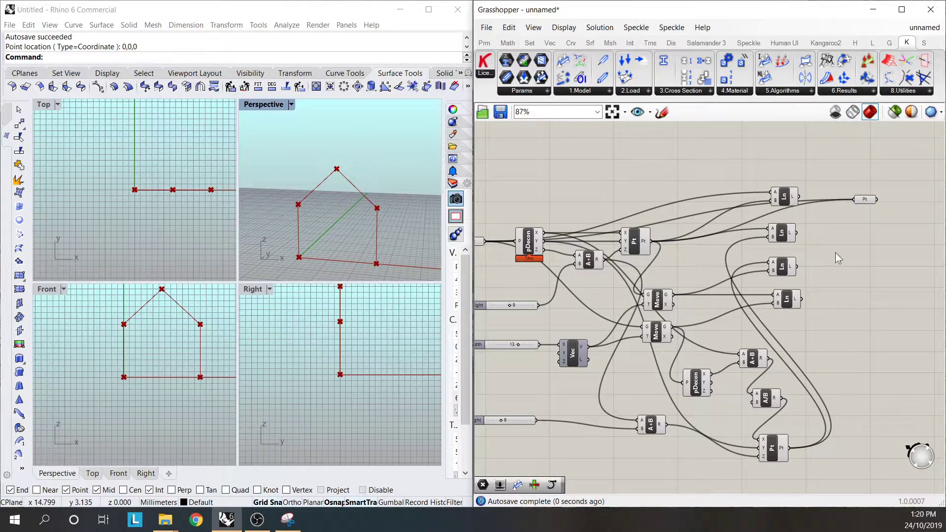
Add the apex point and both Move geometry outputs to the Point parameter's sources, and check its collected points
{"action": "left_click", "coordinate": [780, 458]}
{"action": "left_click_drag", "start_coordinate": [790, 448], "coordinate": [856, 199], "text": "shift"}
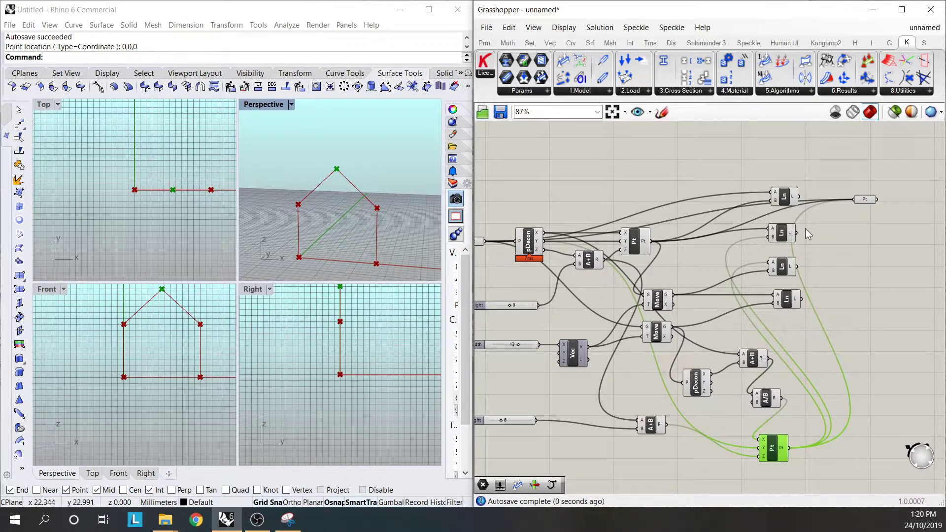
{"action": "left_click", "coordinate": [661, 302]}
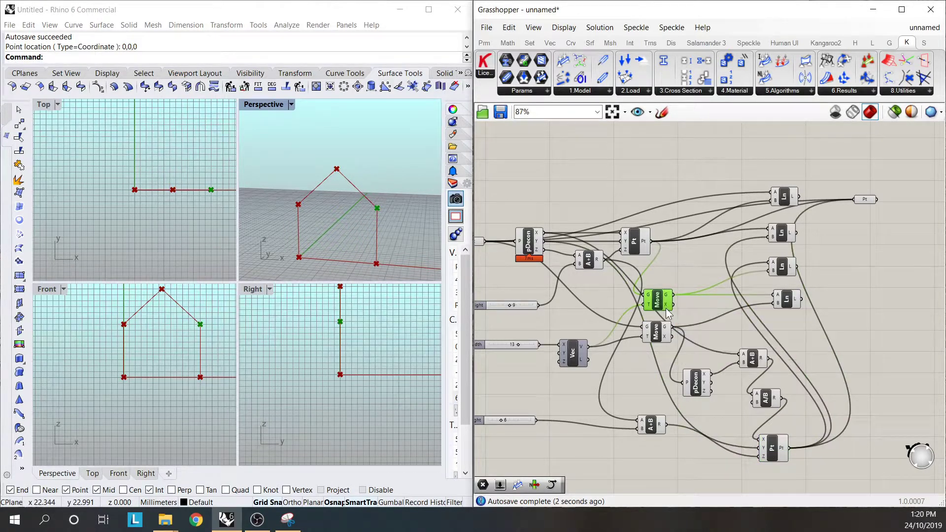
{"action": "left_click_drag", "start_coordinate": [674, 294], "coordinate": [855, 199], "text": "shift"}
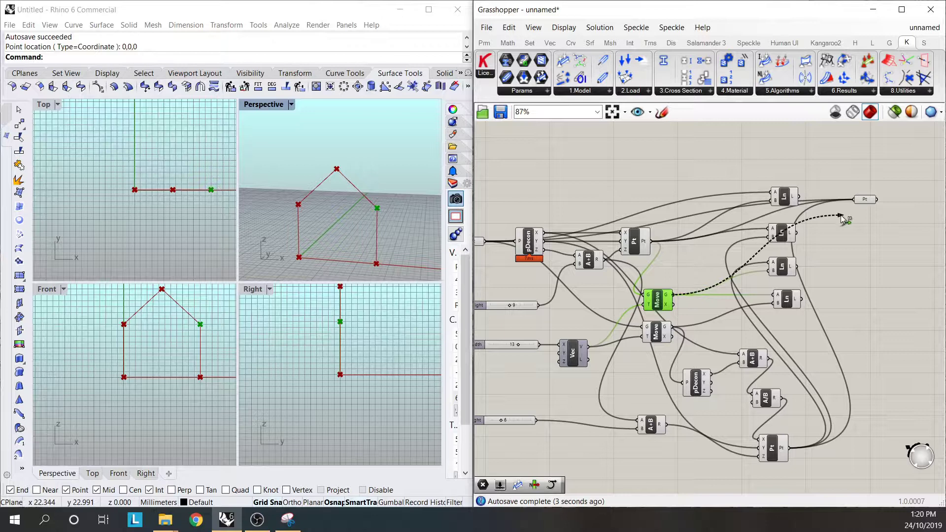
{"action": "left_click", "coordinate": [657, 332]}
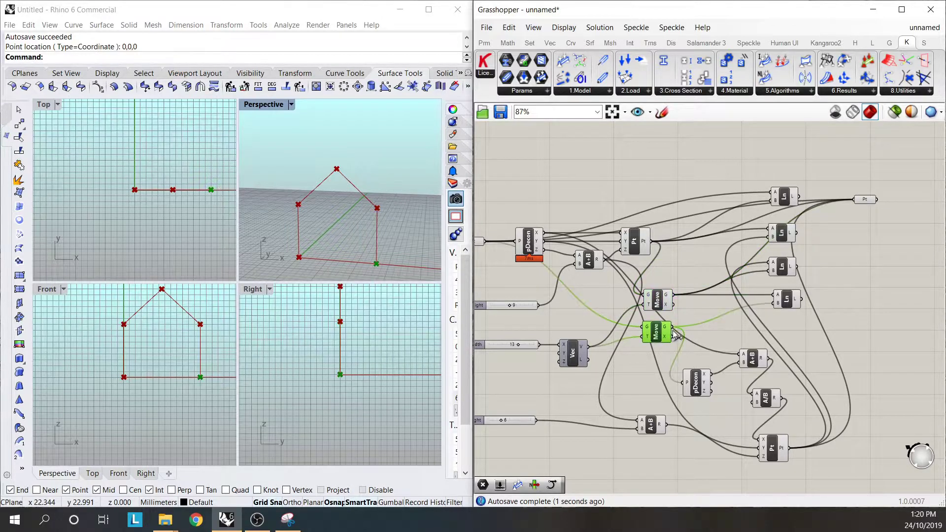
{"action": "left_click_drag", "start_coordinate": [672, 326], "coordinate": [855, 200]}
{"action": "left_click", "coordinate": [866, 200]}
{"action": "left_click", "coordinate": [880, 251]}
{"action": "left_click", "coordinate": [866, 199]}
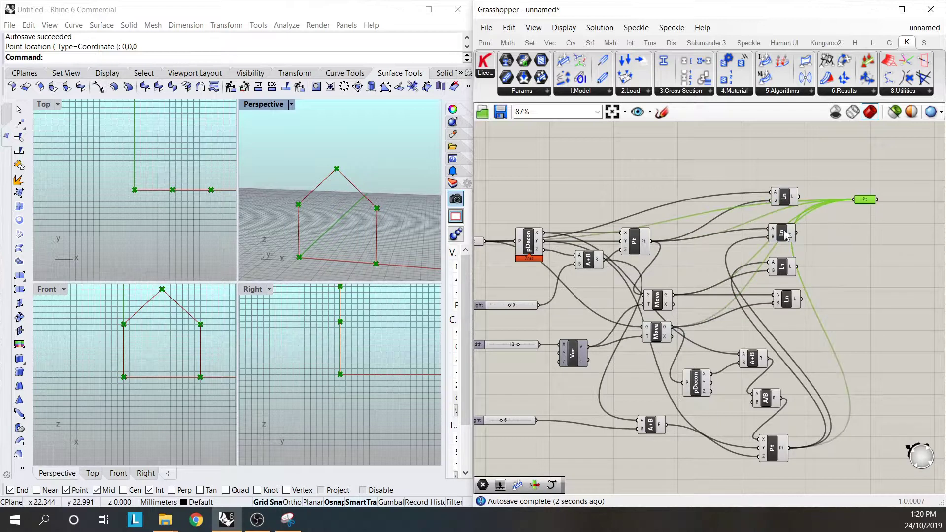
Connect the Point parameter to the Assemble component's Pt input and align Assemble with it, leaving room between them
{"action": "left_click", "coordinate": [771, 160]}
{"action": "scroll", "coordinate": [781, 250], "scroll_direction": "down", "scroll_amount": 3}
{"action": "scroll", "coordinate": [632, 246], "scroll_direction": "up", "scroll_amount": 4}
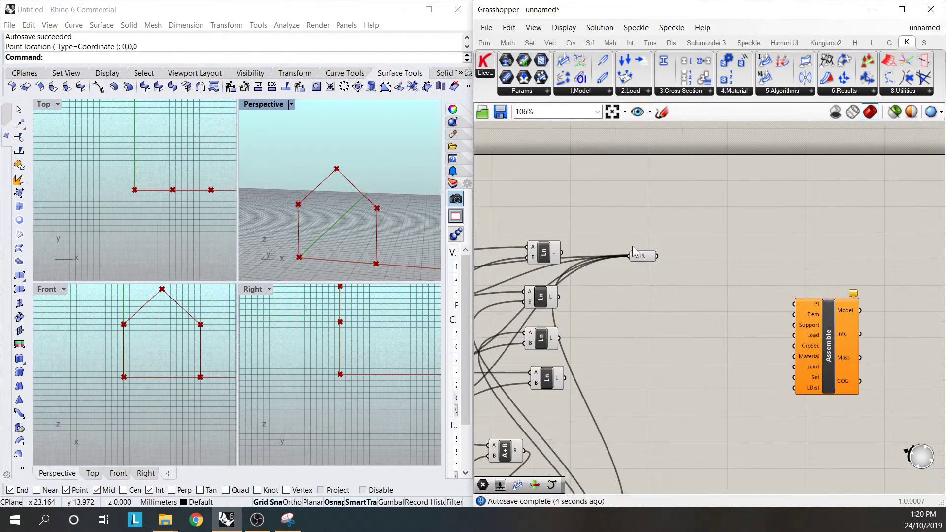
{"action": "left_click_drag", "start_coordinate": [657, 256], "coordinate": [795, 305]}
{"action": "left_click_drag", "start_coordinate": [829, 330], "coordinate": [828, 279]}
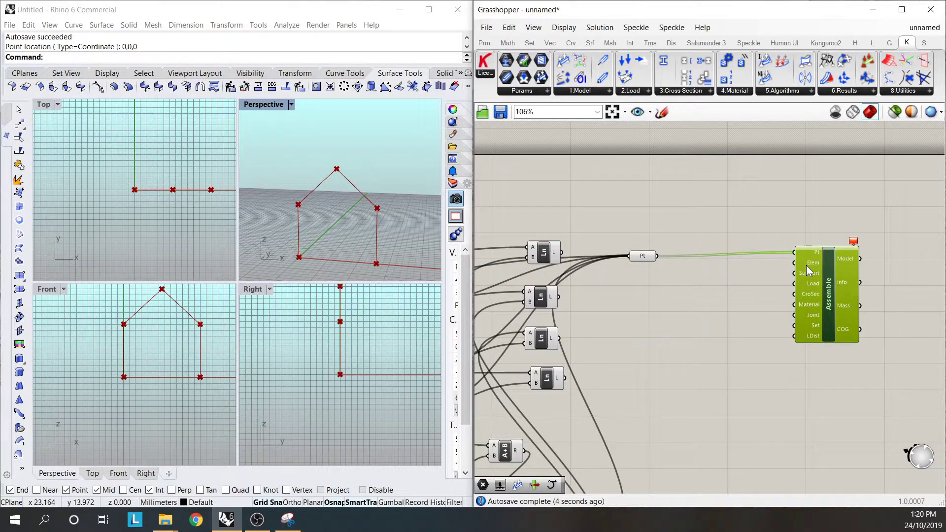
{"action": "left_click_drag", "start_coordinate": [833, 269], "coordinate": [841, 276]}
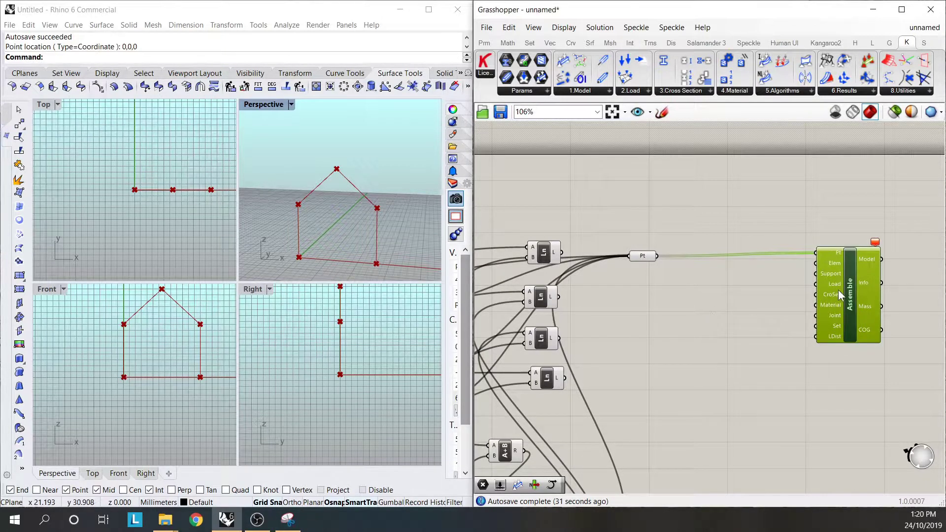
{"action": "left_click_drag", "start_coordinate": [850, 302], "coordinate": [862, 305]}
Add a Karamba3D Line to Beam component between the Line components and Assemble
{"action": "double_click", "coordinate": [746, 310]}
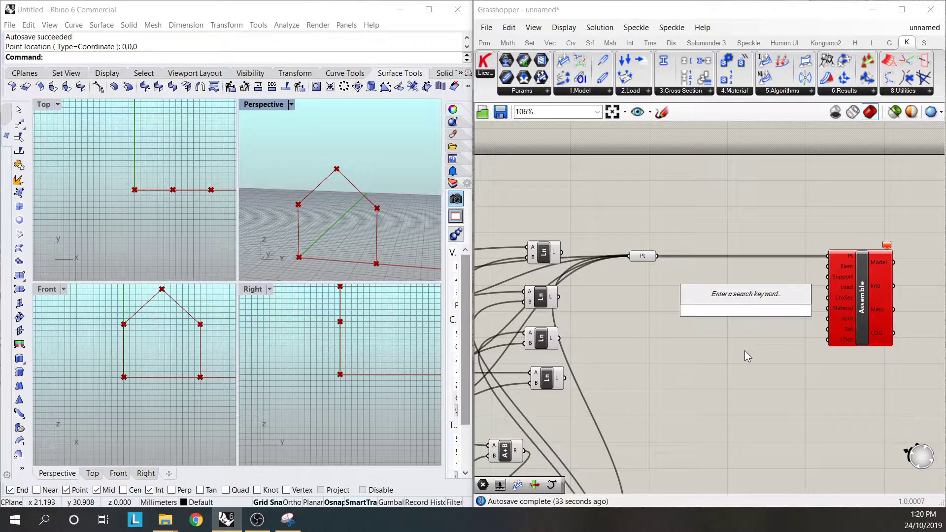
{"action": "type", "text": "l"}
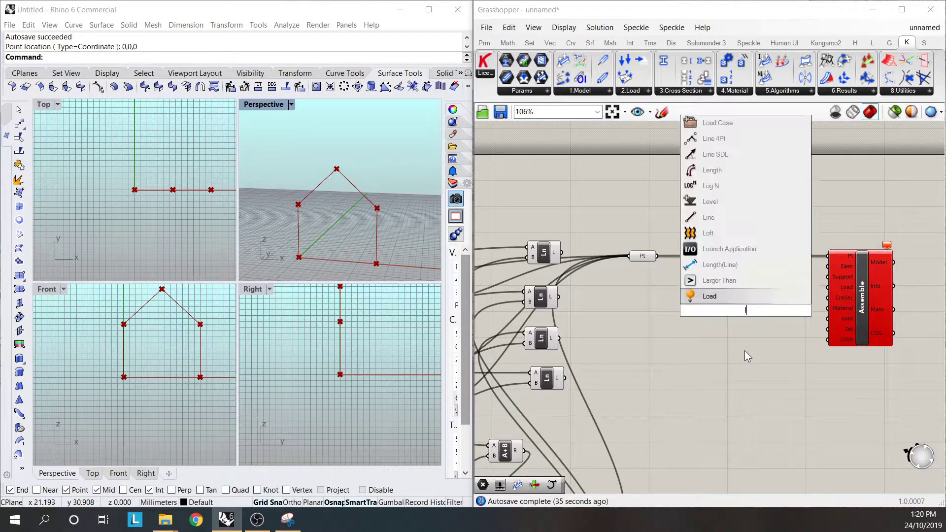
{"action": "type", "text": "ine to beam"}
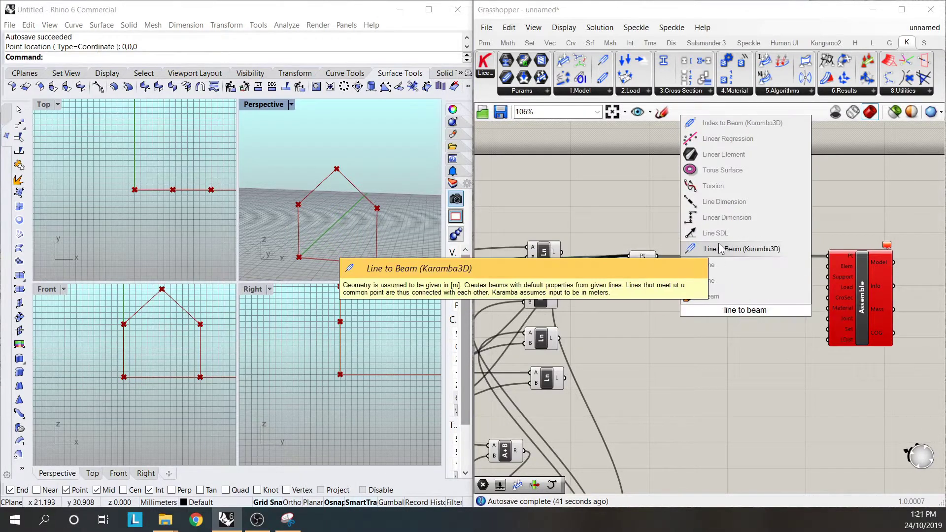
{"action": "left_click", "coordinate": [742, 249]}
{"action": "left_click", "coordinate": [730, 306]}
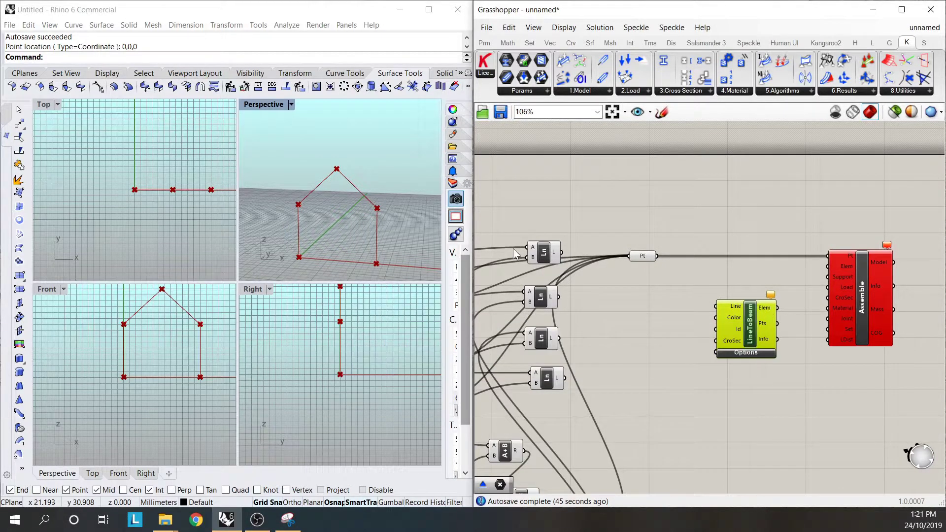
Collect the outputs of all four Line components in a new Line parameter and feed it into LineToBeam's Line input
{"action": "double_click", "coordinate": [647, 308]}
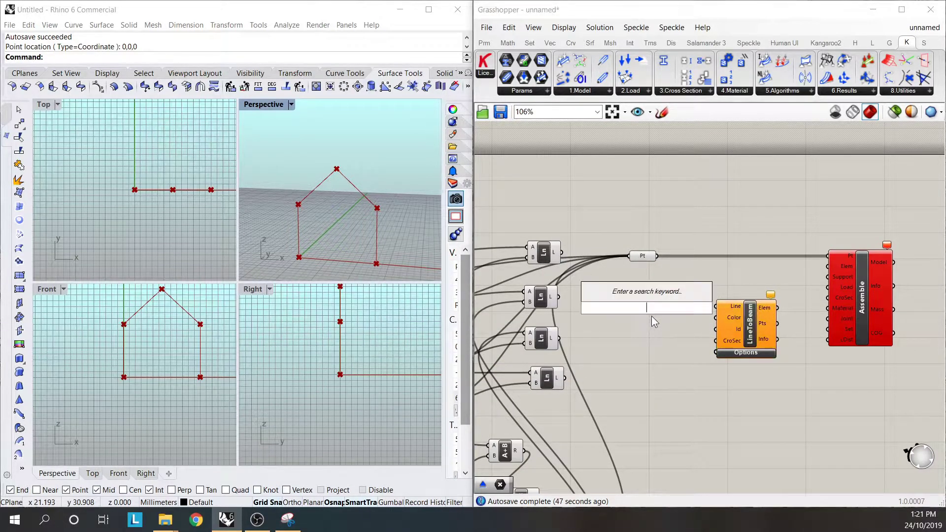
{"action": "type", "text": "line"}
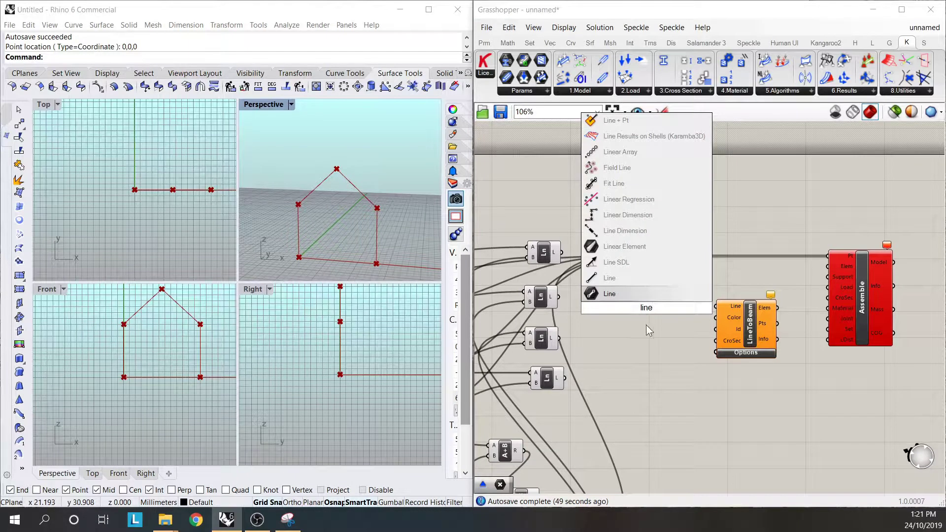
{"action": "left_click", "coordinate": [635, 295]}
{"action": "left_click_drag", "start_coordinate": [561, 253], "coordinate": [635, 308]}
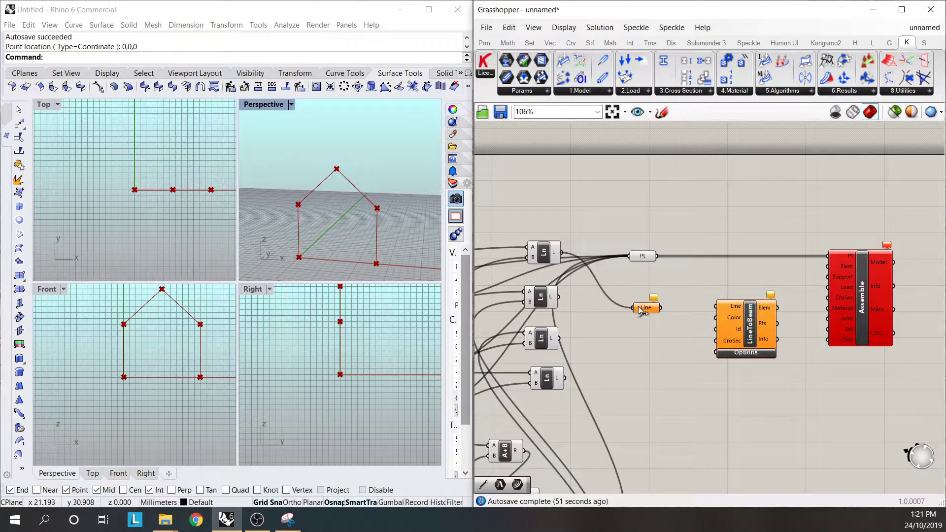
{"action": "left_click_drag", "start_coordinate": [559, 296], "coordinate": [636, 309], "text": "shift"}
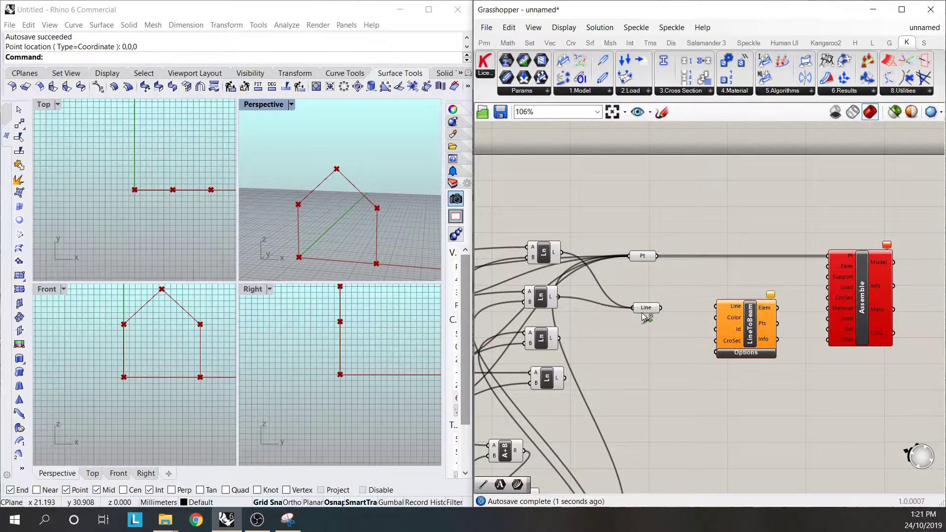
{"action": "left_click_drag", "start_coordinate": [560, 338], "coordinate": [634, 318], "text": "shift"}
{"action": "left_click_drag", "start_coordinate": [565, 378], "coordinate": [735, 309], "text": "shift"}
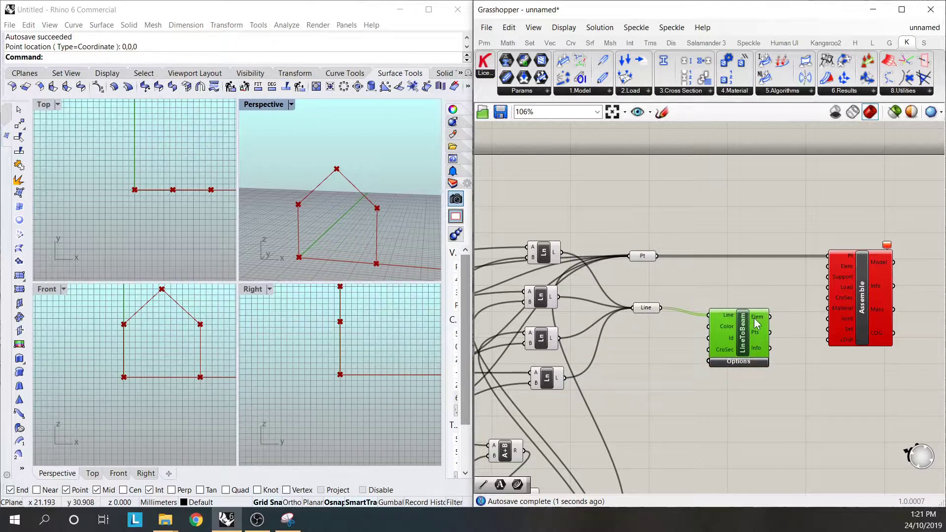
Connect LineToBeam's Elem output to the Assemble component's Elem input and space the two components apart
{"action": "left_click_drag", "start_coordinate": [745, 326], "coordinate": [742, 319]}
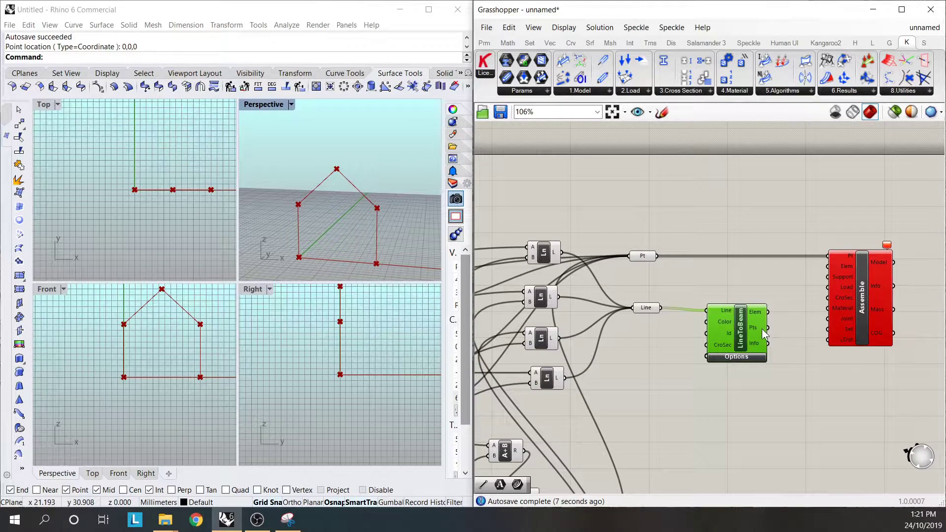
{"action": "mouse_move", "coordinate": [762, 329]}
{"action": "left_click_drag", "start_coordinate": [769, 312], "coordinate": [879, 286]}
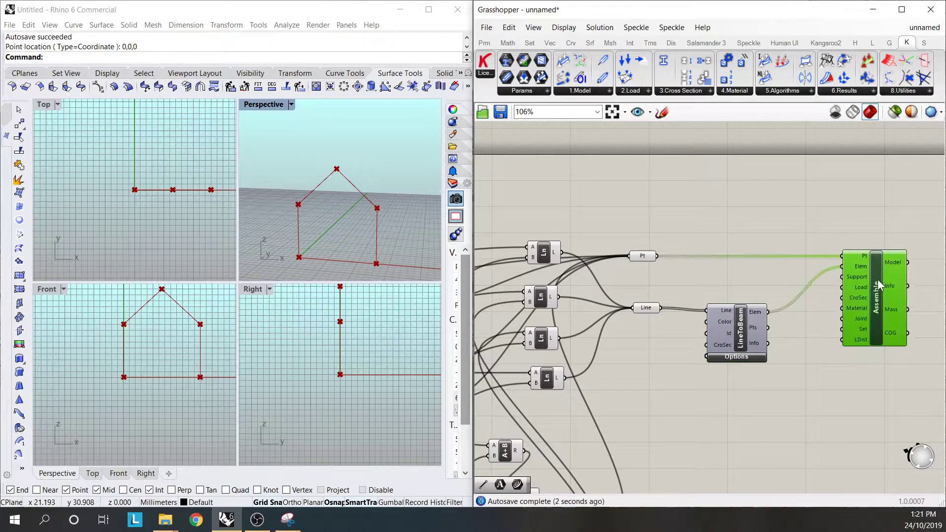
{"action": "left_click_drag", "start_coordinate": [879, 278], "coordinate": [887, 279]}
{"action": "left_click", "coordinate": [808, 212]}
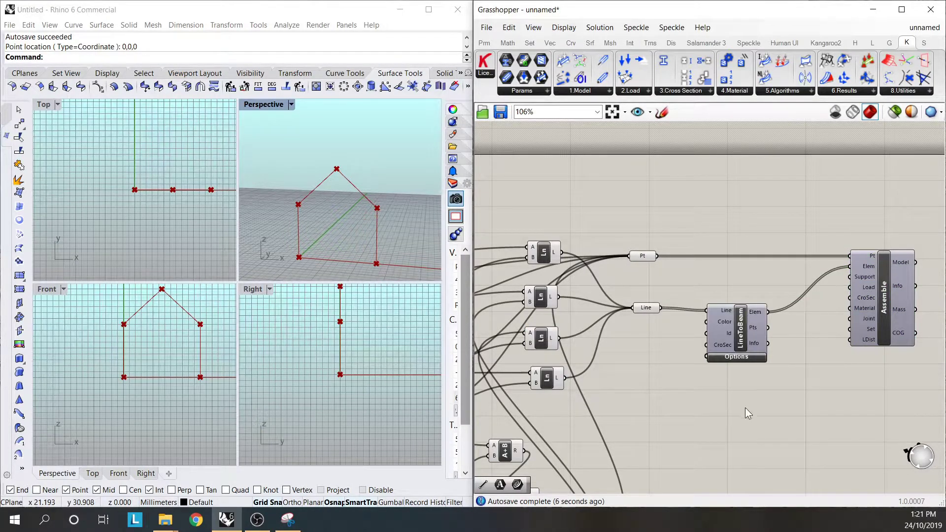
Add a Karamba3D Support component below the LineToBeam component
{"action": "double_click", "coordinate": [728, 409]}
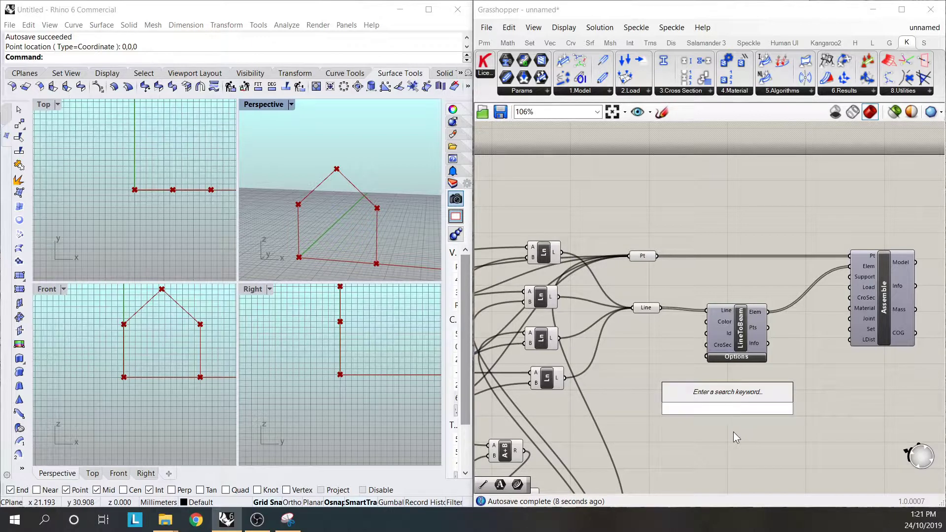
{"action": "type", "text": "support"}
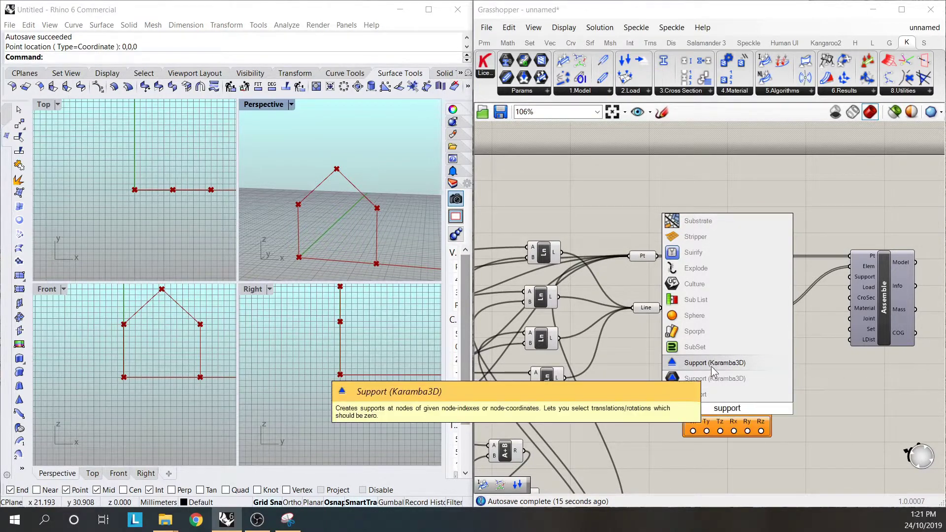
{"action": "left_click", "coordinate": [716, 381]}
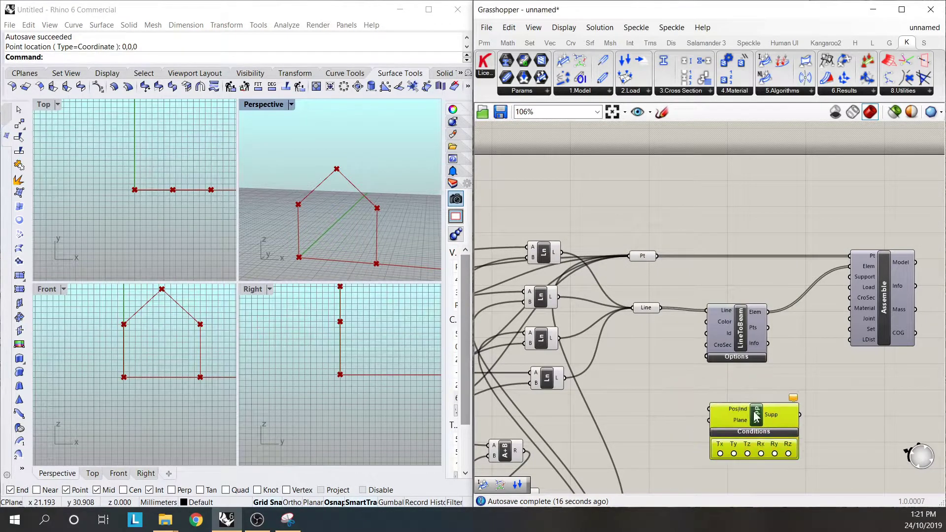
Enable the Support component's conditions Tx, Ty, Tz, Rx, Ry and Rz, and shift the component slightly
{"action": "left_click", "coordinate": [721, 454]}
{"action": "left_click", "coordinate": [734, 454]}
{"action": "left_click", "coordinate": [761, 455]}
{"action": "left_click", "coordinate": [789, 454]}
{"action": "left_click", "coordinate": [678, 422]}
{"action": "left_click_drag", "start_coordinate": [729, 421], "coordinate": [723, 428]}
{"action": "left_click", "coordinate": [668, 382]}
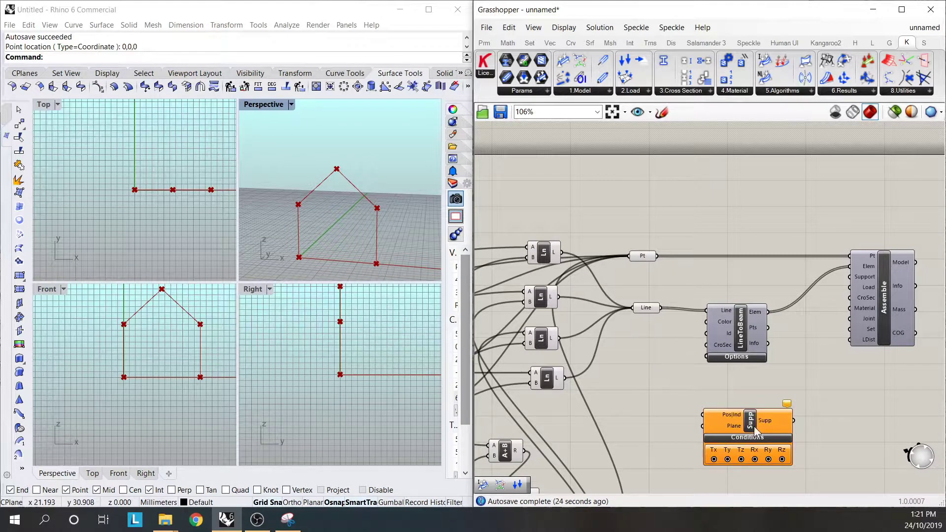
Reposition the Support component and connect the base Pt parameter and the lower Move component's G output to its PosInd input
{"action": "left_click_drag", "start_coordinate": [750, 424], "coordinate": [751, 421]}
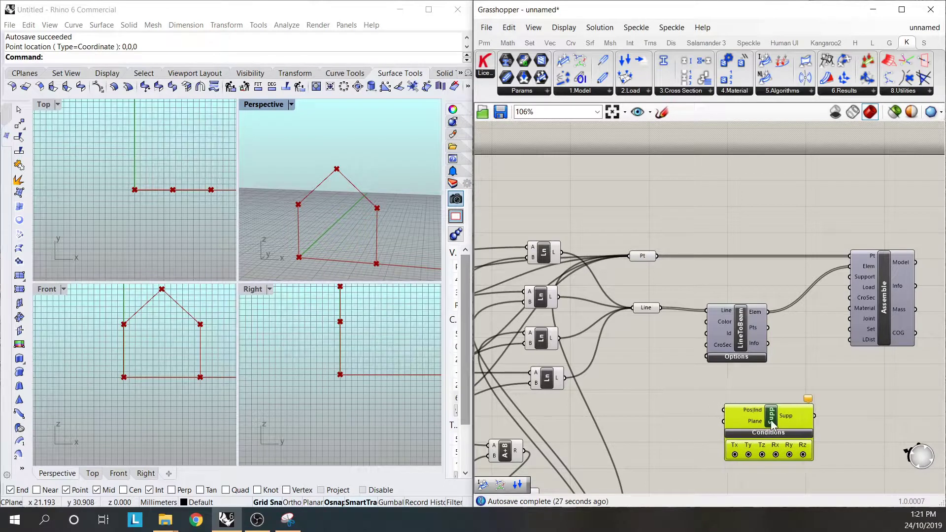
{"action": "left_click_drag", "start_coordinate": [725, 411], "coordinate": [686, 413]}
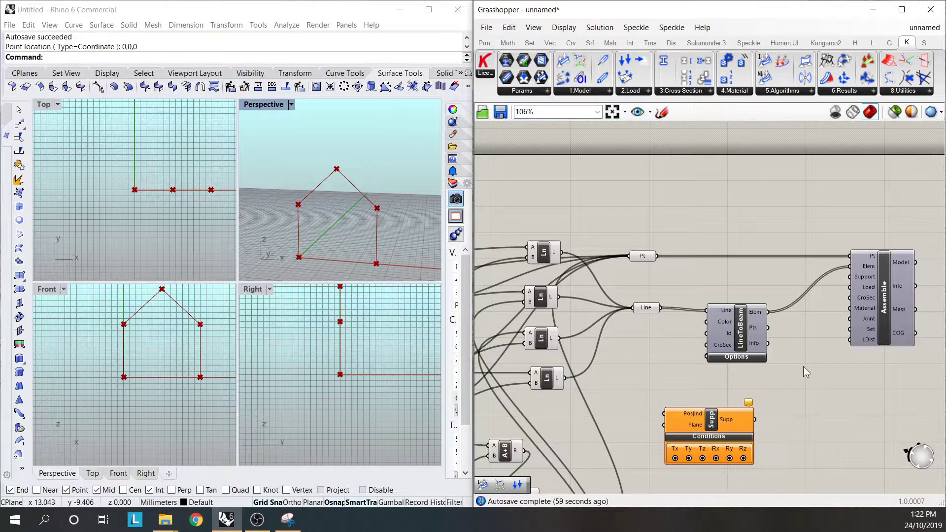
{"action": "scroll", "coordinate": [849, 324], "scroll_direction": "down", "scroll_amount": 3}
{"action": "scroll", "coordinate": [688, 386], "scroll_direction": "up", "scroll_amount": 3}
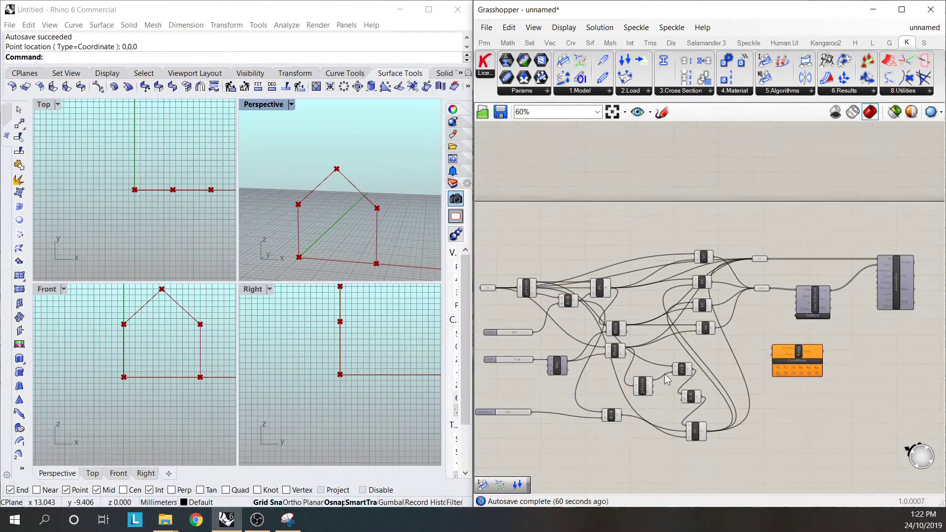
{"action": "scroll", "coordinate": [874, 354], "scroll_direction": "down", "scroll_amount": 2}
{"action": "scroll", "coordinate": [581, 286], "scroll_direction": "up", "scroll_amount": 2}
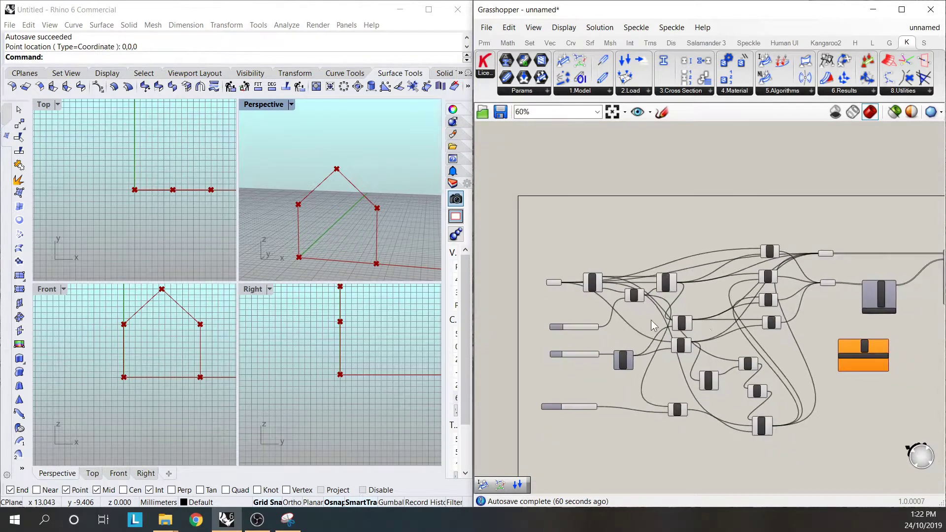
{"action": "left_click_drag", "start_coordinate": [507, 266], "coordinate": [888, 348]}
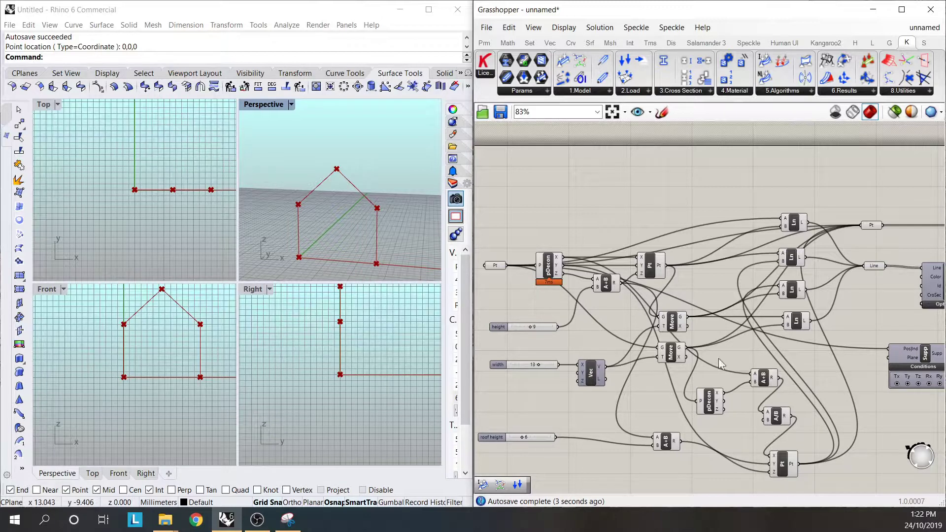
{"action": "left_click", "coordinate": [671, 359]}
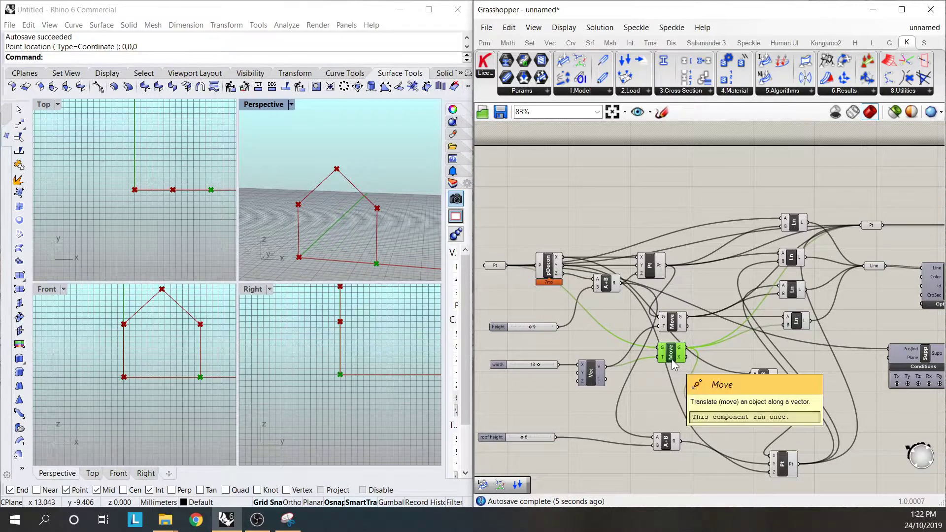
{"action": "left_click_drag", "start_coordinate": [685, 348], "coordinate": [888, 353]}
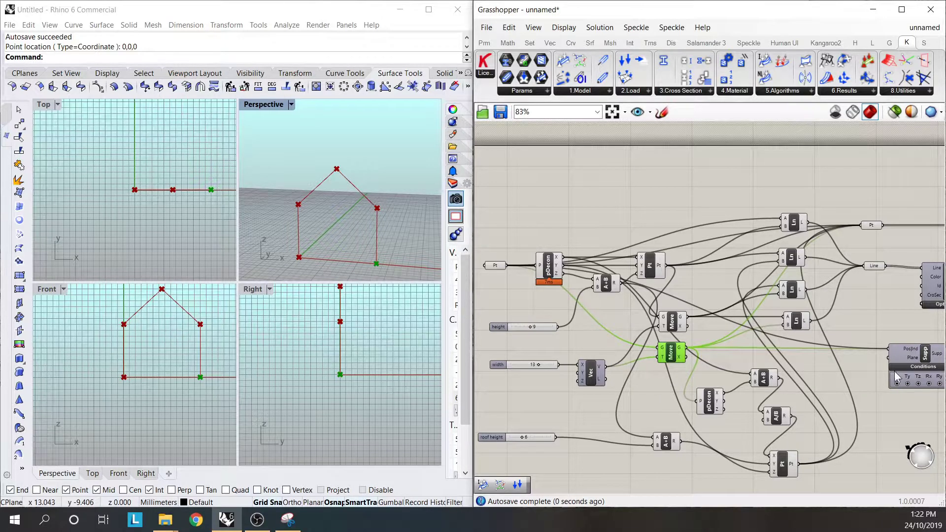
Connect the Support component's Supp output to Assemble's Support input and move Assemble farther from the other components
{"action": "scroll", "coordinate": [699, 370], "scroll_direction": "down", "scroll_amount": 3}
{"action": "scroll", "coordinate": [858, 362], "scroll_direction": "up", "scroll_amount": 4}
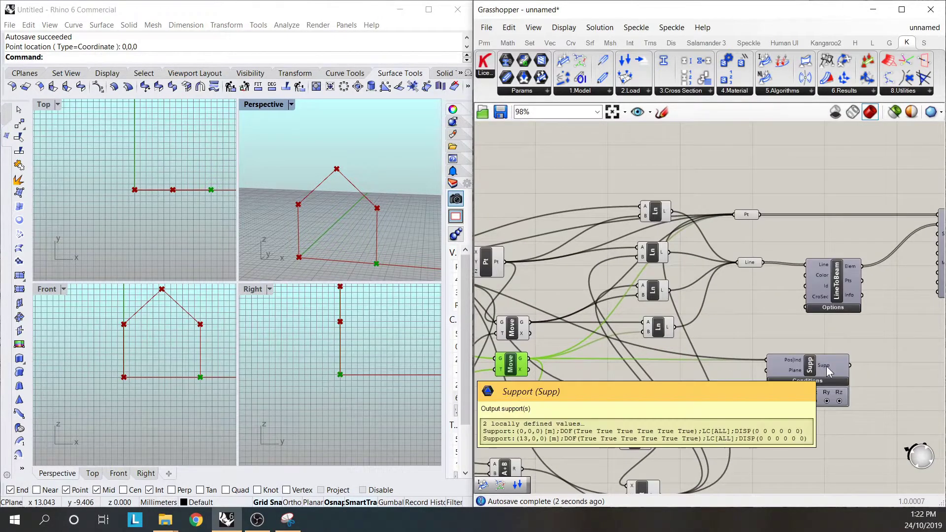
{"action": "scroll", "coordinate": [697, 328], "scroll_direction": "down", "scroll_amount": 4}
{"action": "scroll", "coordinate": [799, 365], "scroll_direction": "up", "scroll_amount": 4}
{"action": "left_click_drag", "start_coordinate": [672, 360], "coordinate": [764, 223]}
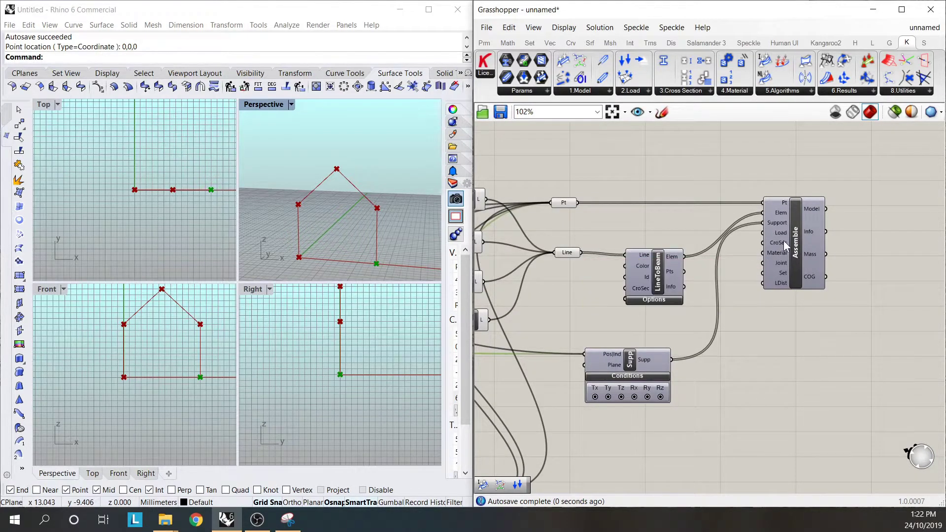
{"action": "left_click", "coordinate": [791, 241]}
{"action": "left_click_drag", "start_coordinate": [791, 241], "coordinate": [815, 234]}
{"action": "left_click", "coordinate": [743, 218]}
Add a Karamba3D Loads component of type Gravity below the Assemble component
{"action": "double_click", "coordinate": [758, 335]}
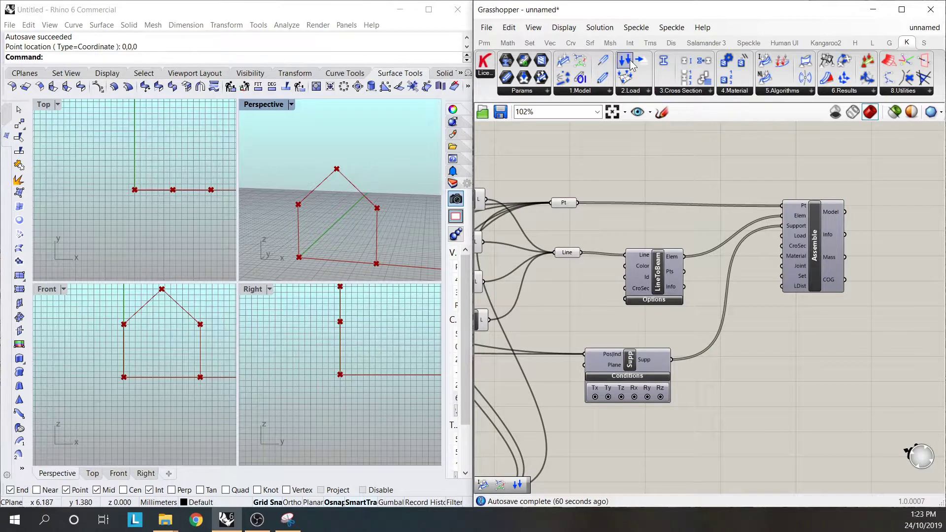
{"action": "left_click_drag", "start_coordinate": [632, 66], "coordinate": [771, 343]}
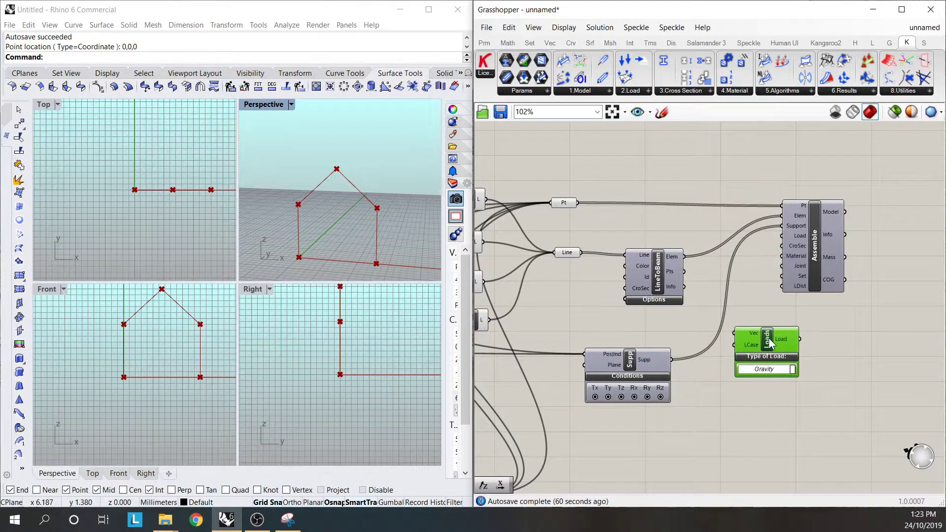
{"action": "left_click", "coordinate": [762, 303]}
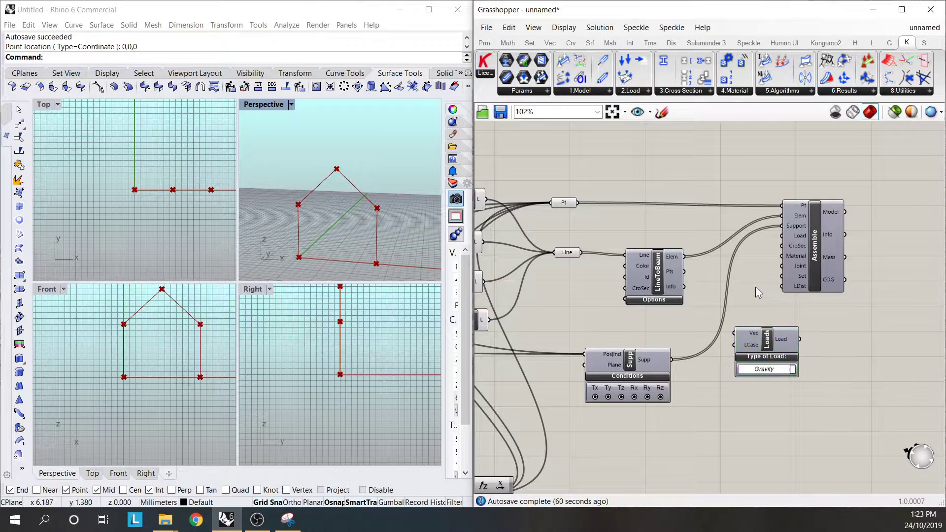
Add a Vector XYZ component feeding the Loads component's Vec input, and arrange both below the Support component
{"action": "left_click", "coordinate": [547, 42]}
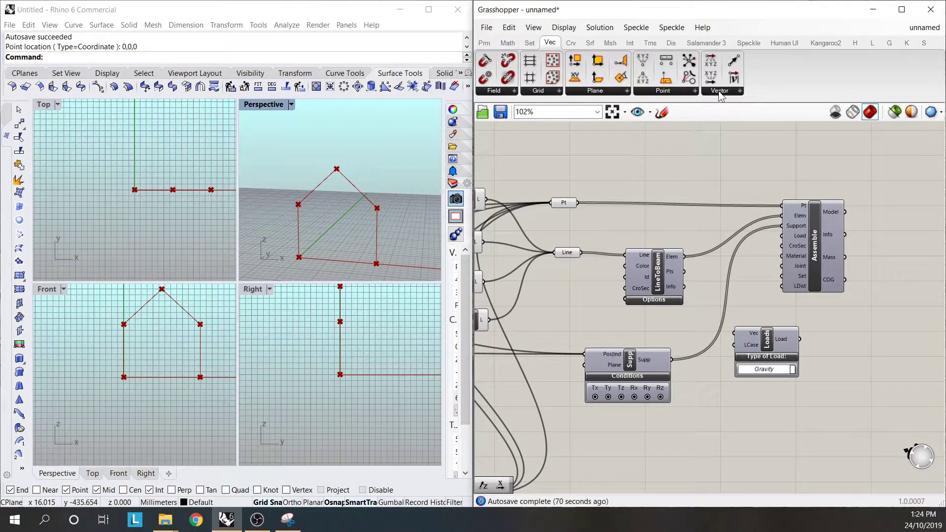
{"action": "left_click_drag", "start_coordinate": [717, 89], "coordinate": [745, 333]}
{"action": "left_click_drag", "start_coordinate": [636, 369], "coordinate": [651, 334]}
{"action": "left_click_drag", "start_coordinate": [695, 421], "coordinate": [570, 400]}
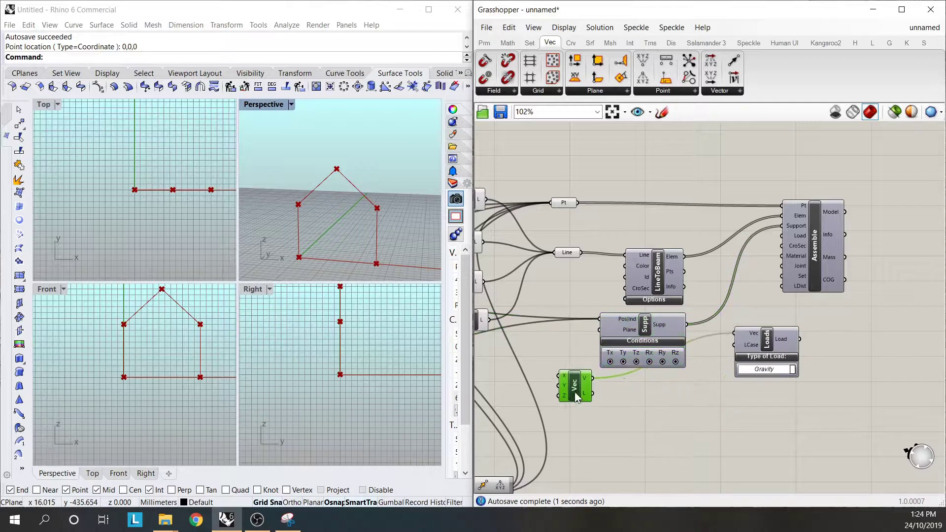
{"action": "left_click_drag", "start_coordinate": [765, 340], "coordinate": [688, 389]}
{"action": "left_click_drag", "start_coordinate": [577, 388], "coordinate": [617, 391]}
Add a Panel containing -10 beside the new vector component and connect it to the vector's Z input
{"action": "double_click", "coordinate": [563, 401]}
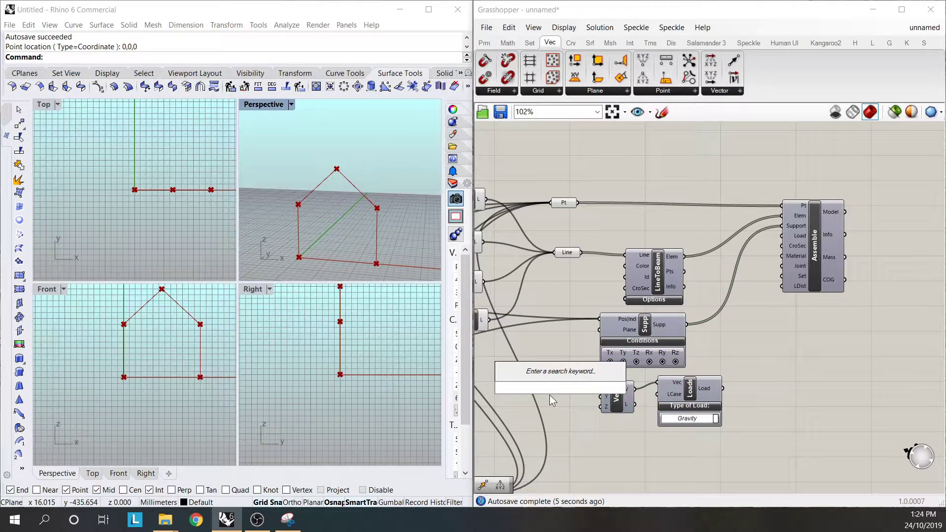
{"action": "type", "text": "pane"}
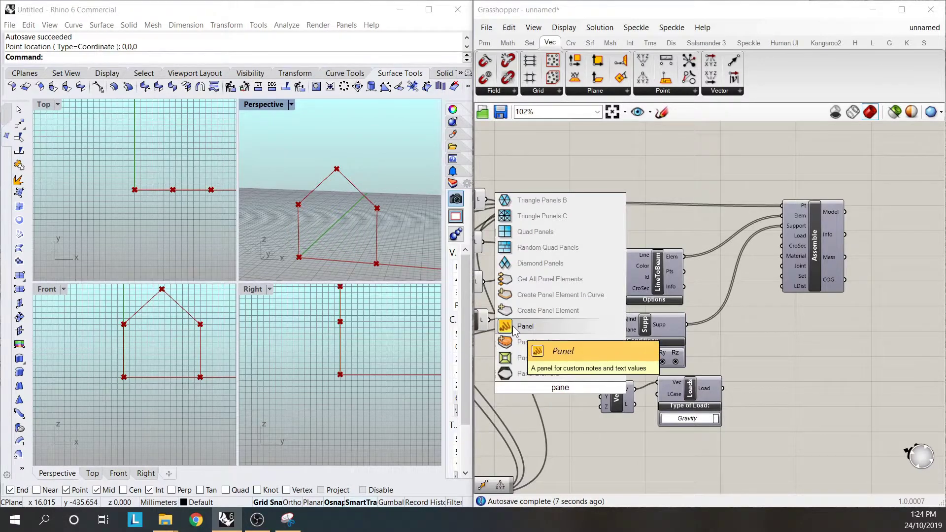
{"action": "left_click", "coordinate": [537, 351]}
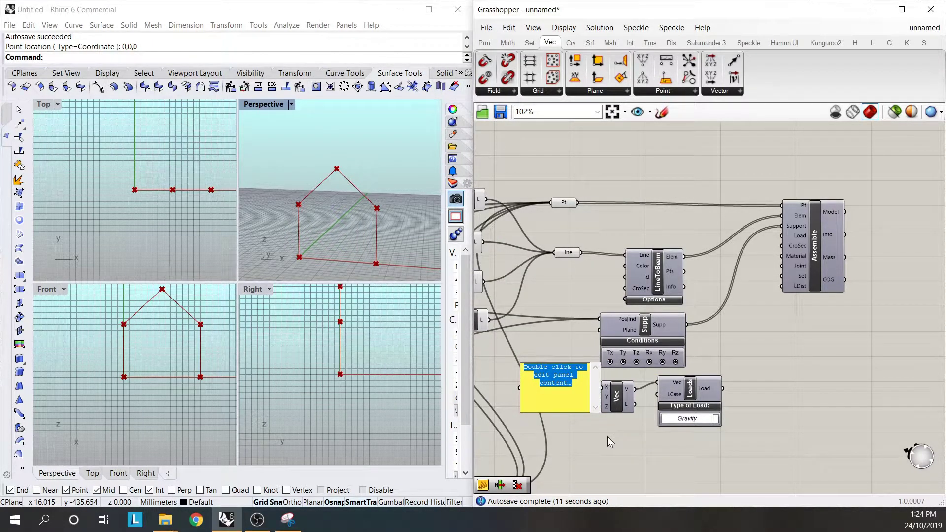
{"action": "key", "text": "BackSpace"}
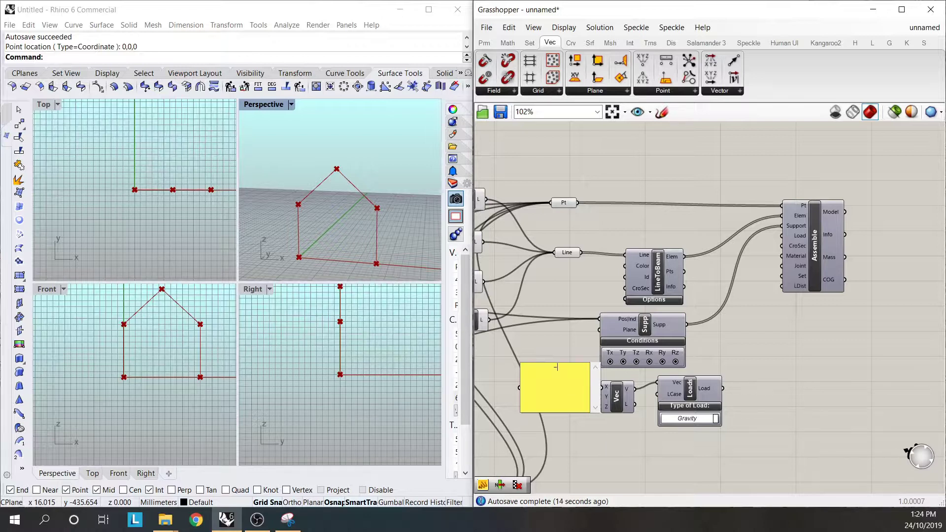
{"action": "left_click", "coordinate": [567, 358]}
{"action": "left_click_drag", "start_coordinate": [584, 363], "coordinate": [587, 391]}
{"action": "left_click_drag", "start_coordinate": [522, 407], "coordinate": [602, 407]}
Keep the load type as Gravity, connect the Load output to Assemble's Load input, and move Assemble farther away
{"action": "left_click_drag", "start_coordinate": [692, 394], "coordinate": [695, 405]}
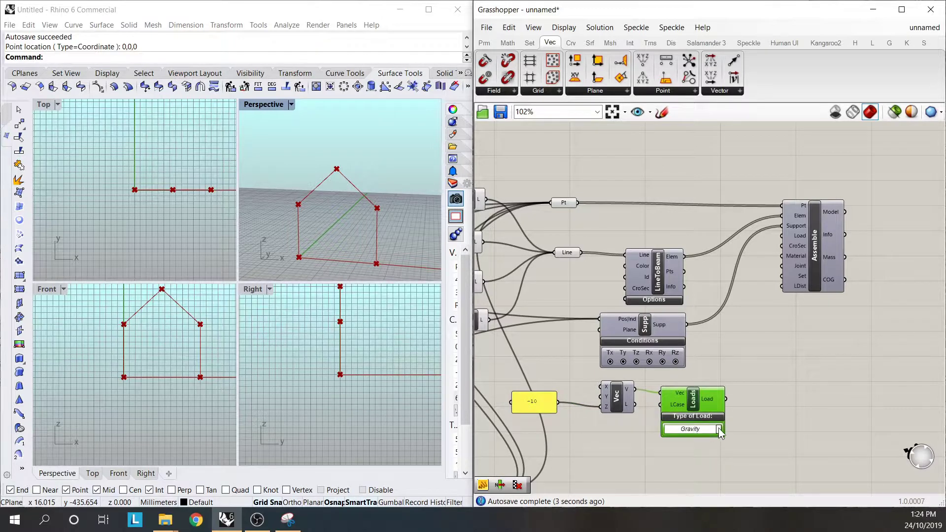
{"action": "left_click", "coordinate": [720, 432]}
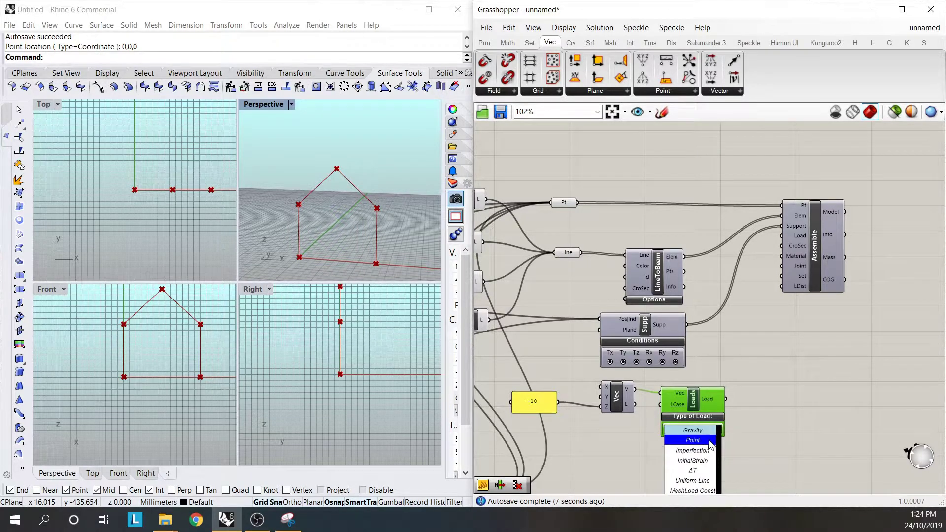
{"action": "left_click", "coordinate": [774, 427]}
{"action": "left_click_drag", "start_coordinate": [691, 403], "coordinate": [684, 399]}
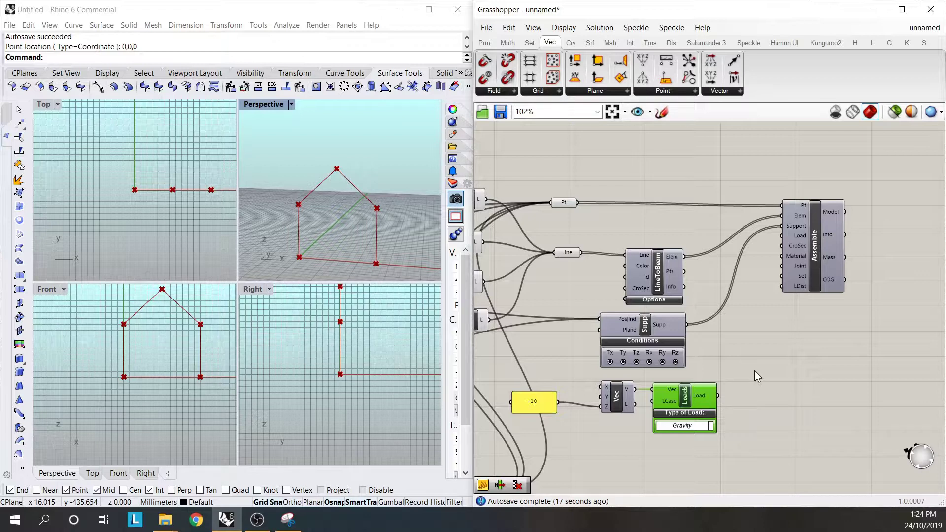
{"action": "left_click_drag", "start_coordinate": [721, 396], "coordinate": [784, 237]}
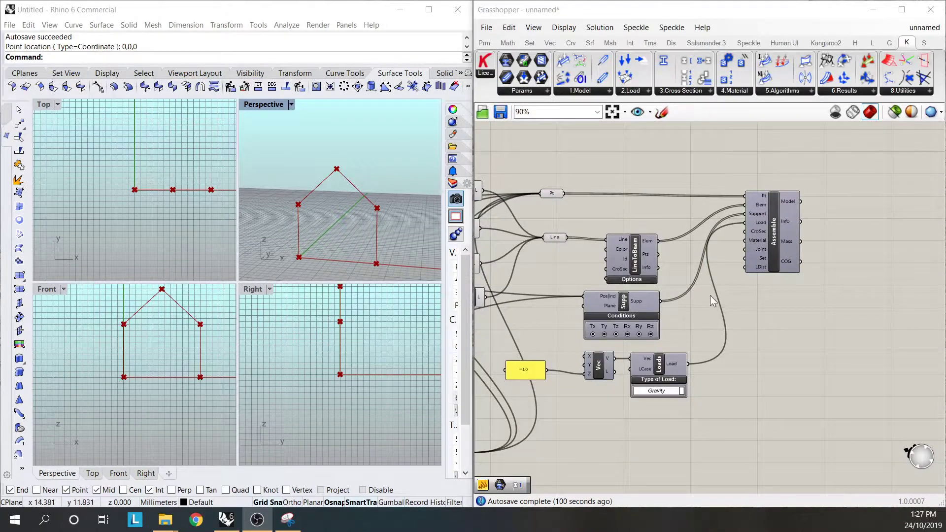
{"action": "left_click", "coordinate": [791, 324]}
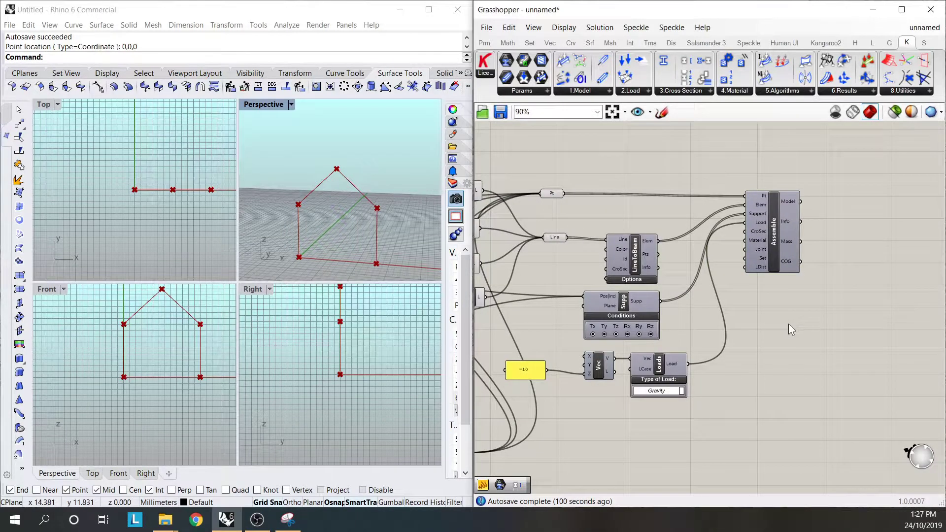
{"action": "left_click_drag", "start_coordinate": [774, 242], "coordinate": [818, 240]}
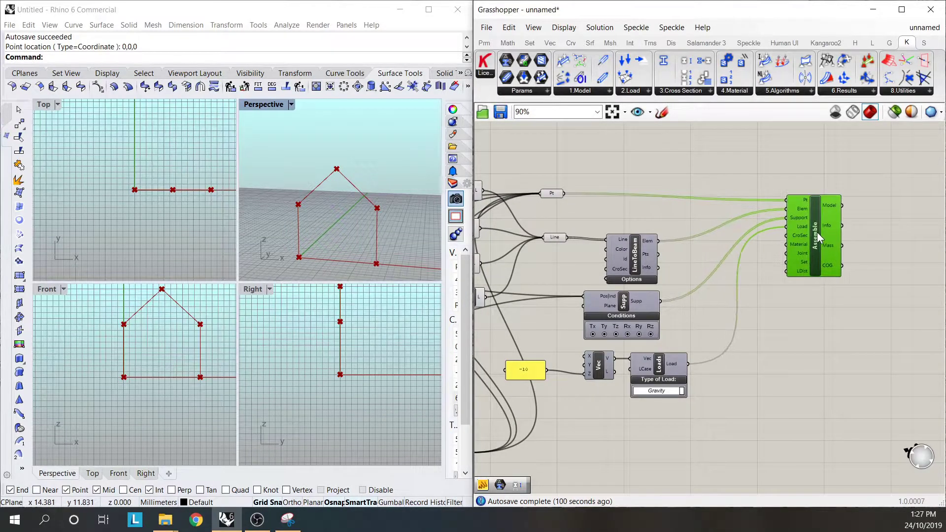
{"action": "left_click", "coordinate": [788, 306]}
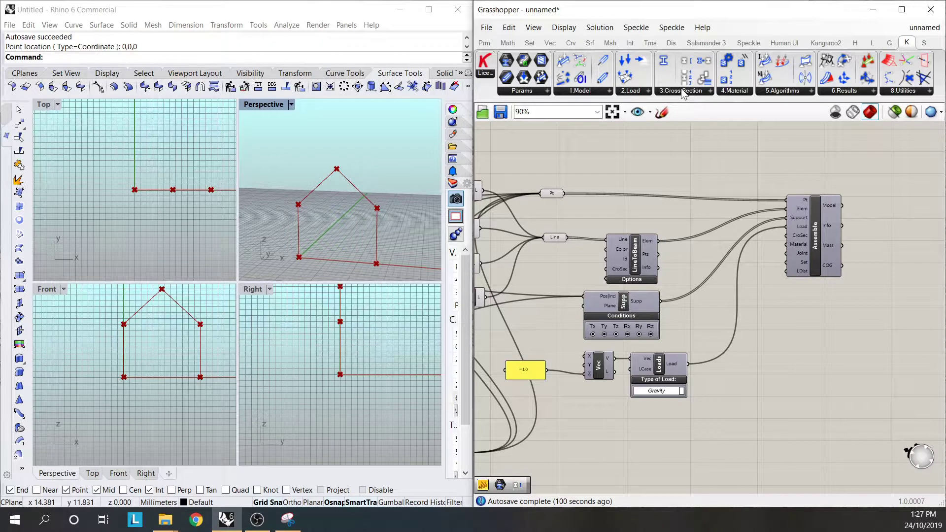
Add a Karamba3D CroSecSelect component below the Loads component and place an empty Panel beside it
{"action": "left_click_drag", "start_coordinate": [685, 81], "coordinate": [708, 451]}
{"action": "double_click", "coordinate": [562, 431]}
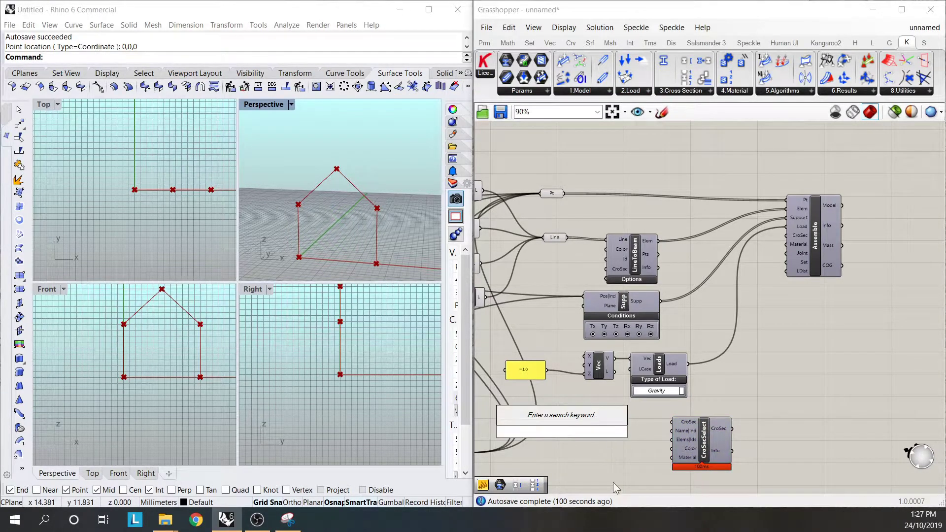
{"action": "type", "text": "panel"}
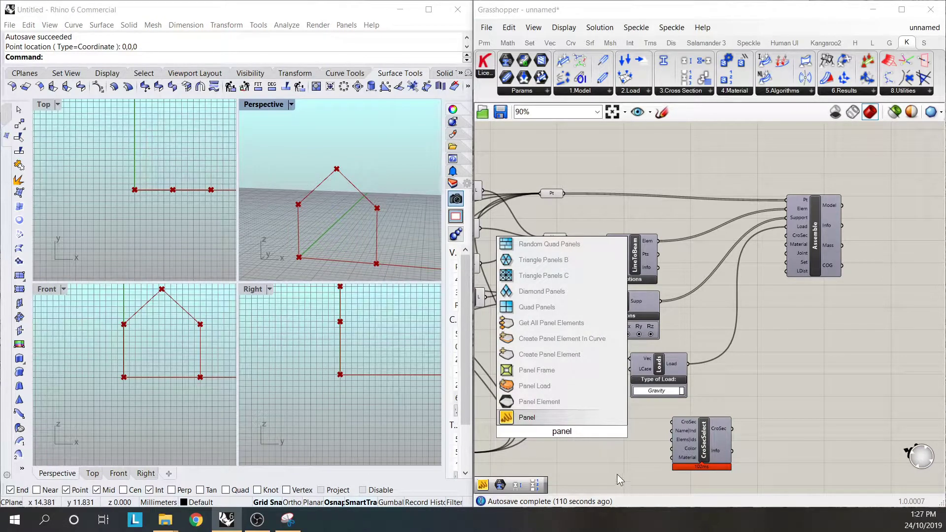
{"action": "left_click", "coordinate": [563, 417]}
{"action": "left_click_drag", "start_coordinate": [565, 432], "coordinate": [598, 434]}
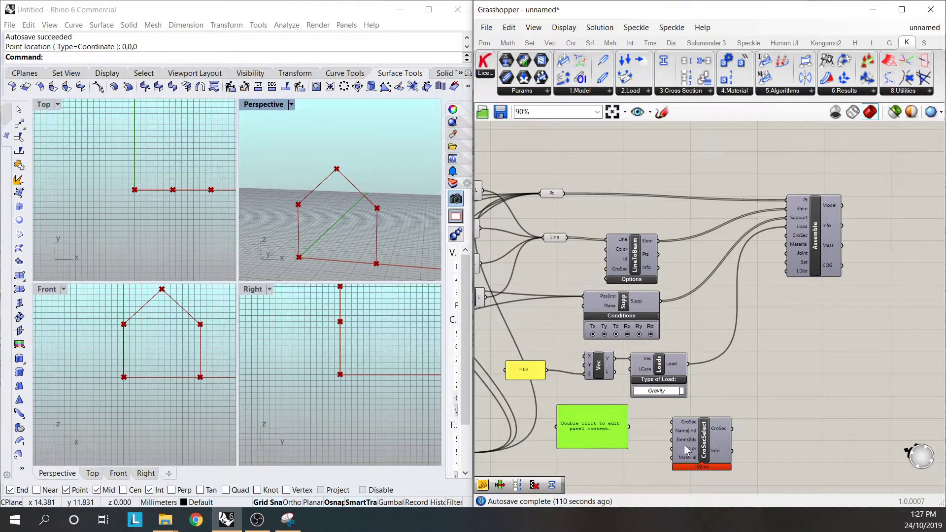
Set the empty panel's content to UC254x254x89 and align the panel with the CroSecSelect component
{"action": "double_click", "coordinate": [595, 428]}
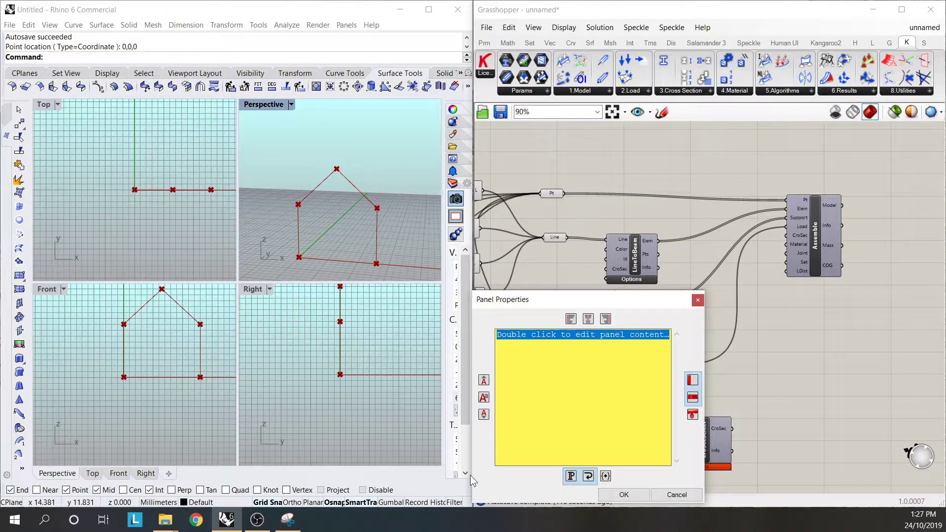
{"action": "left_click", "coordinate": [440, 478]}
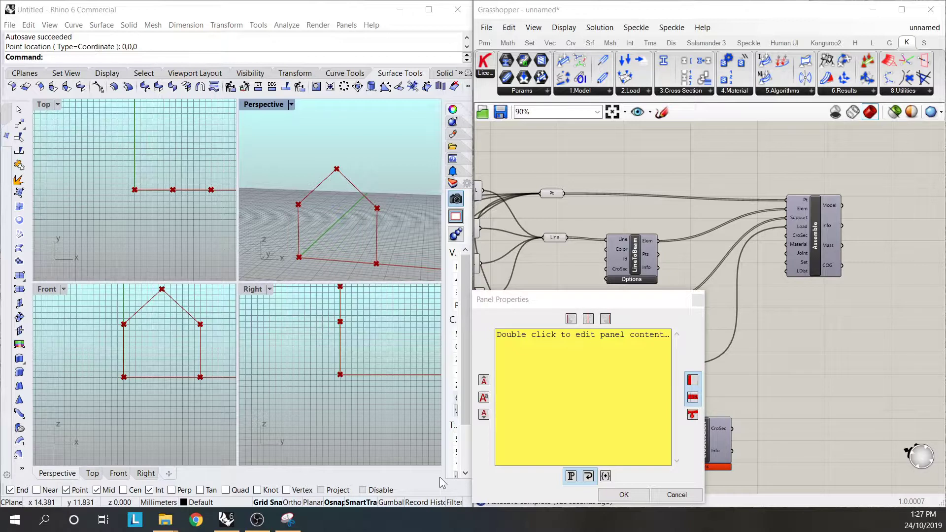
{"action": "left_click", "coordinate": [617, 366]}
{"action": "left_click", "coordinate": [618, 366]}
{"action": "key", "text": "ctrl+a"}
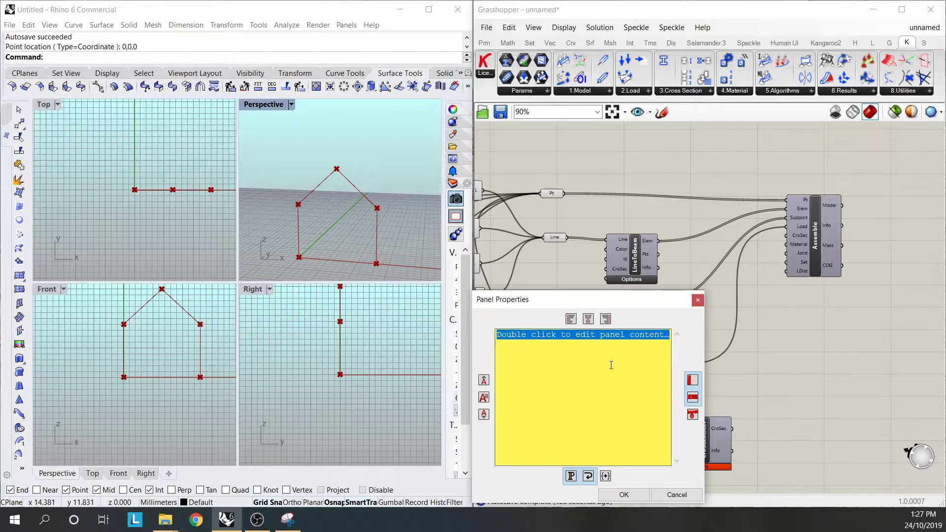
{"action": "type", "text": "UC"}
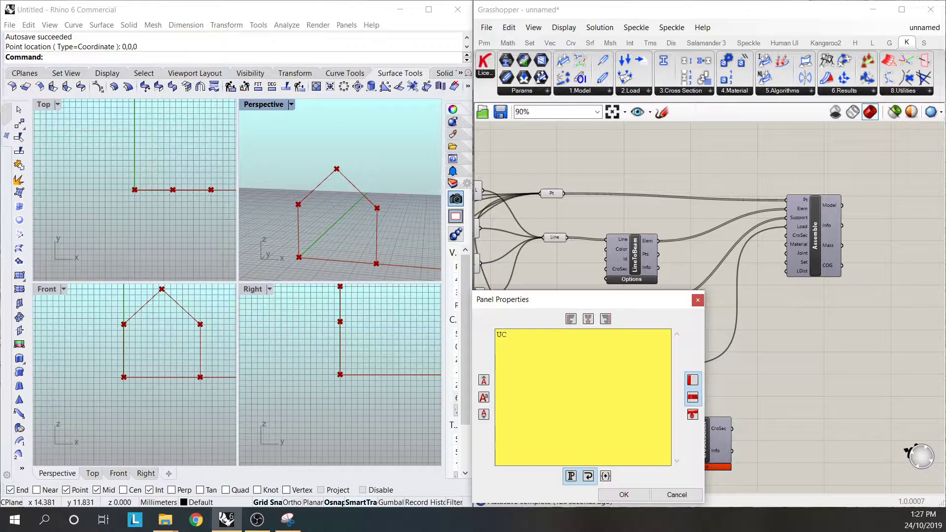
{"action": "type", "text": "254x254x89"}
{"action": "left_click", "coordinate": [624, 495]}
{"action": "left_click_drag", "start_coordinate": [610, 414], "coordinate": [617, 436]}
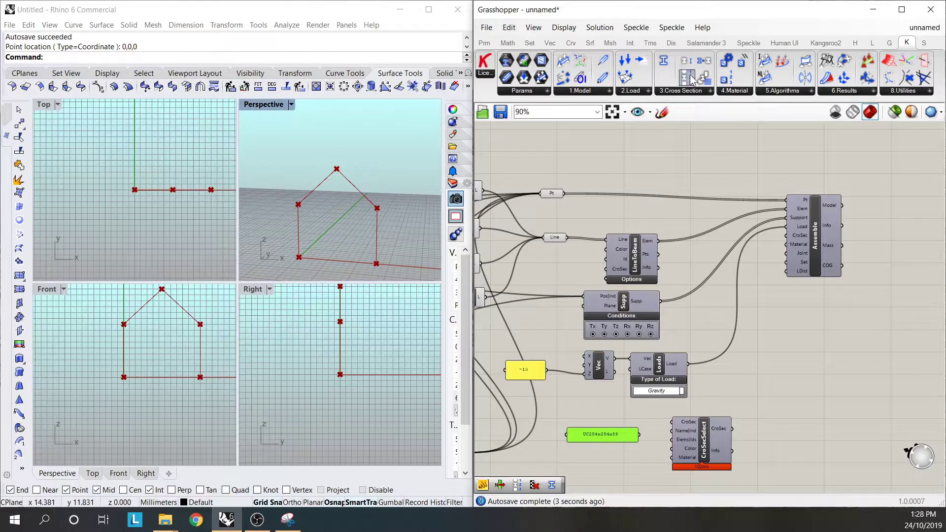
Connect the section name panel to CroSecSelect's CroSec input and adjust the positions of both components
{"action": "left_click", "coordinate": [663, 425]}
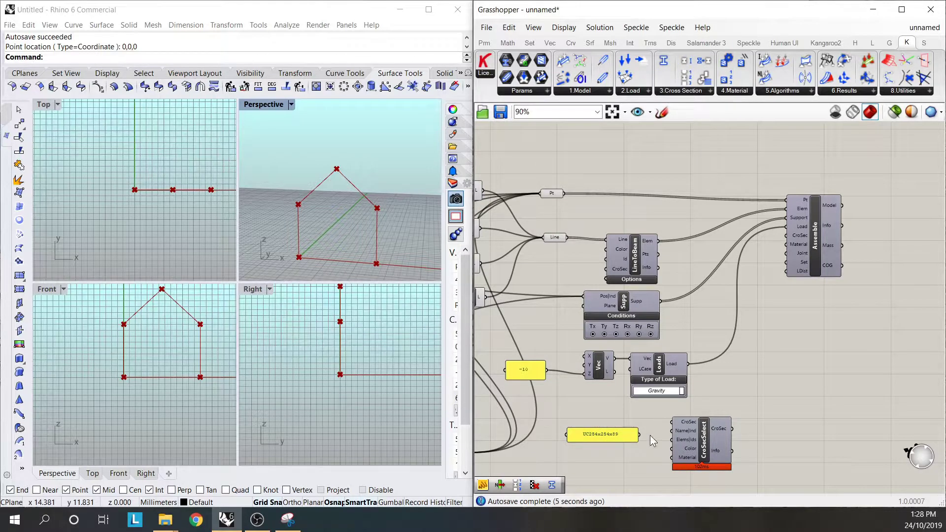
{"action": "left_click_drag", "start_coordinate": [640, 435], "coordinate": [698, 448]}
{"action": "left_click_drag", "start_coordinate": [617, 438], "coordinate": [611, 433]}
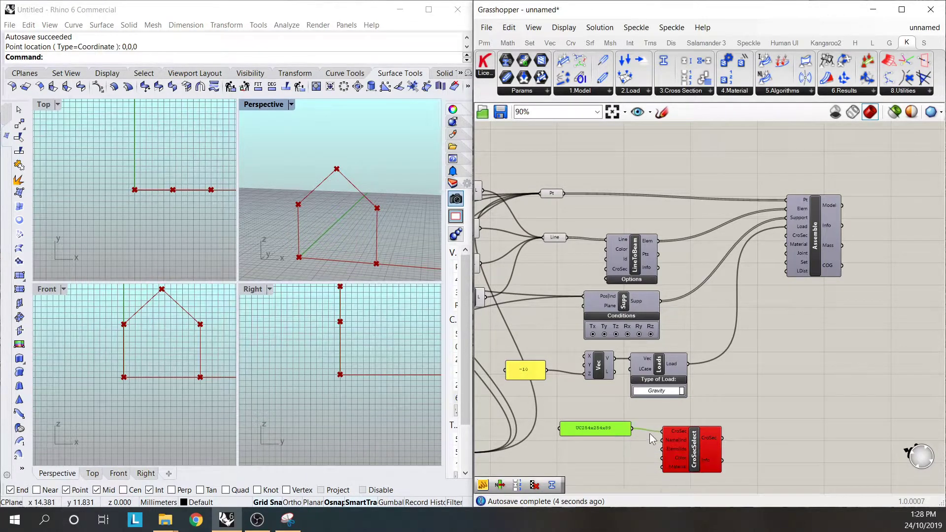
Reconnect the UC254x254x89 panel to CroSecSelect's Name|Ind input instead of CroSec, and move CroSecSelect closer to the panel
{"action": "left_click_drag", "start_coordinate": [634, 431], "coordinate": [663, 440]}
{"action": "right_click", "coordinate": [670, 438]}
{"action": "mouse_move", "coordinate": [720, 340]}
{"action": "left_click", "coordinate": [838, 351]}
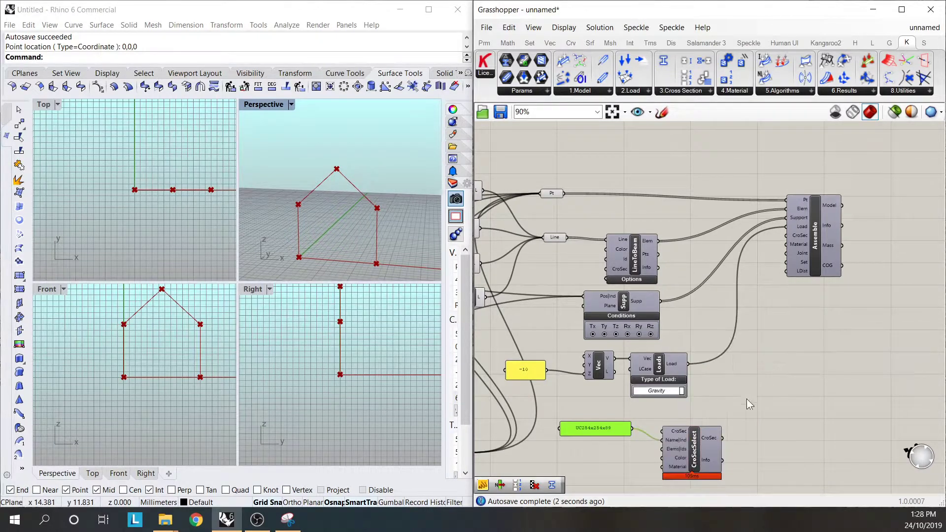
{"action": "left_click_drag", "start_coordinate": [712, 440], "coordinate": [708, 433]}
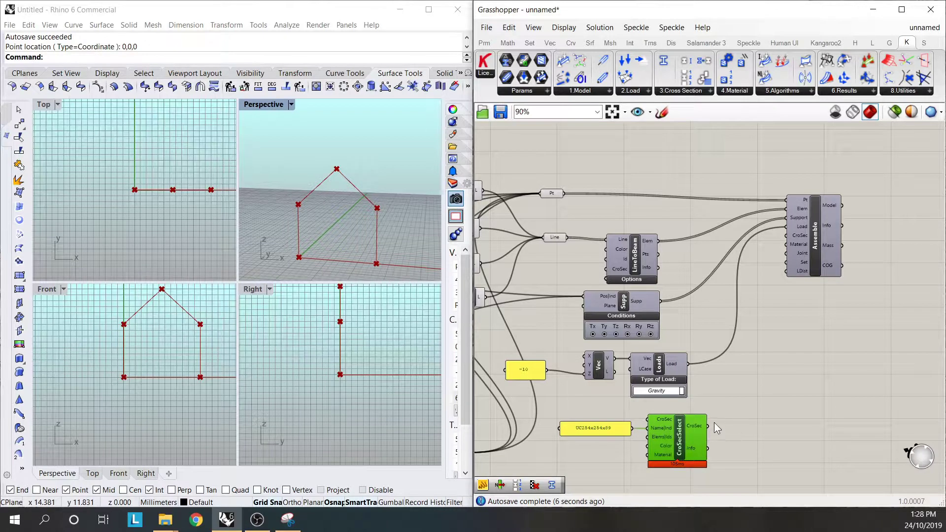
Connect CroSecSelect's CroSec output to Assemble's CroSec input and align CroSecSelect with its panel below the Loads component
{"action": "left_click_drag", "start_coordinate": [713, 429], "coordinate": [787, 236]}
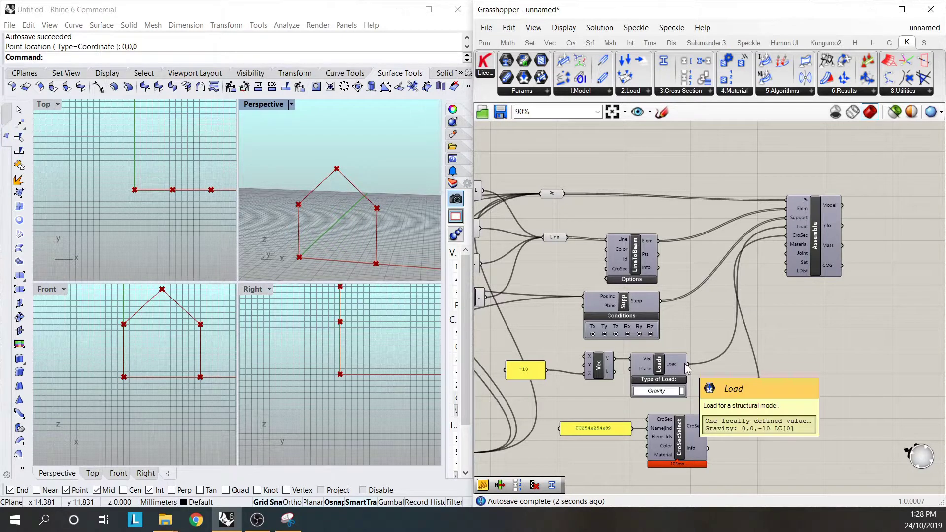
{"action": "left_click_drag", "start_coordinate": [748, 456], "coordinate": [607, 417]}
{"action": "left_click_drag", "start_coordinate": [684, 433], "coordinate": [663, 421]}
{"action": "left_click", "coordinate": [751, 406]}
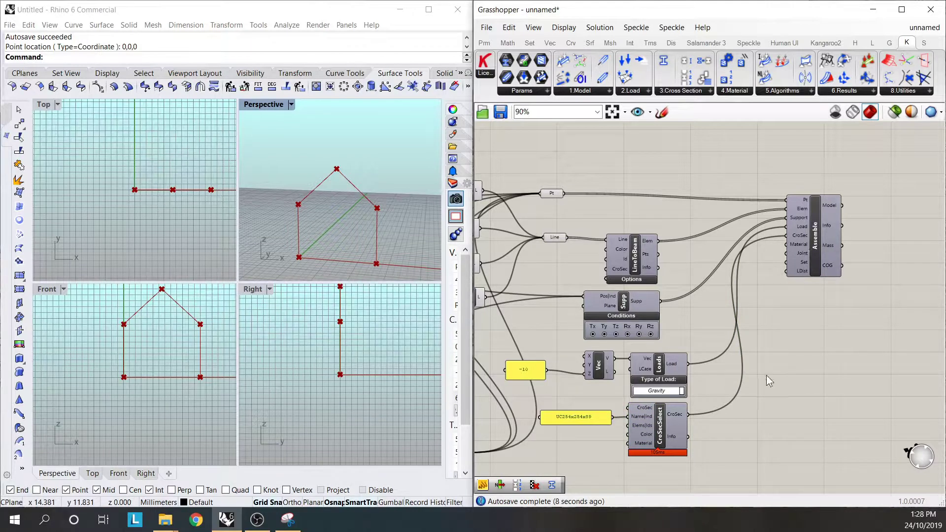
Add a Karamba3D Material Selection component below CroSecSelect
{"action": "double_click", "coordinate": [635, 485]}
{"action": "type", "text": "mat"}
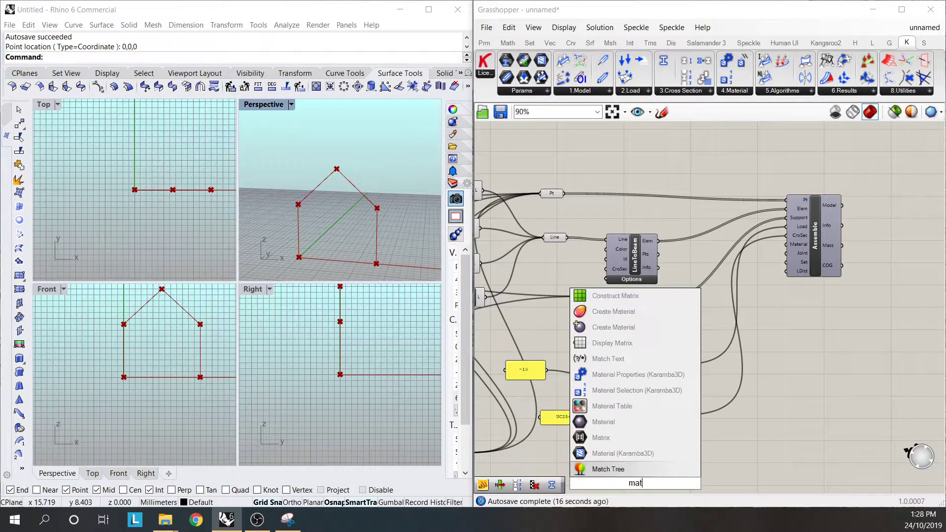
{"action": "type", "text": "se"}
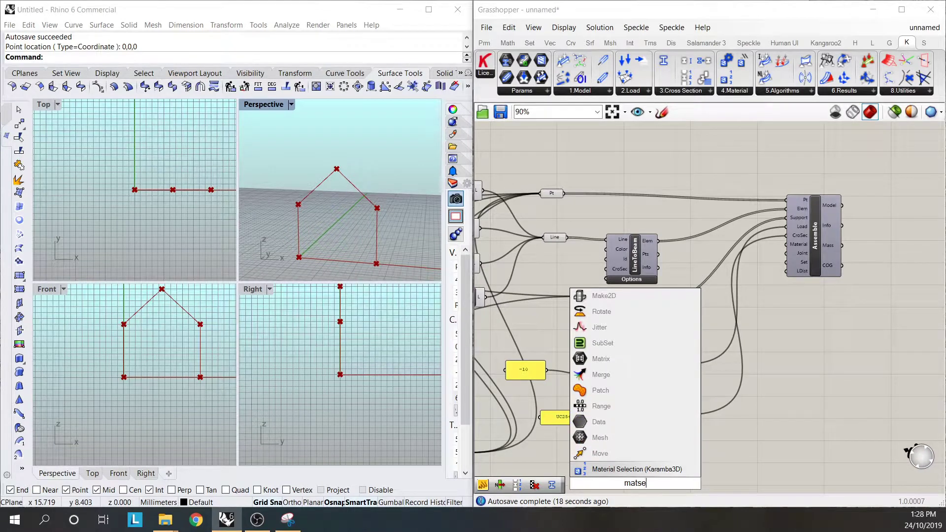
{"action": "key", "text": "Return"}
{"action": "scroll", "coordinate": [722, 457], "scroll_direction": "down", "scroll_amount": 5}
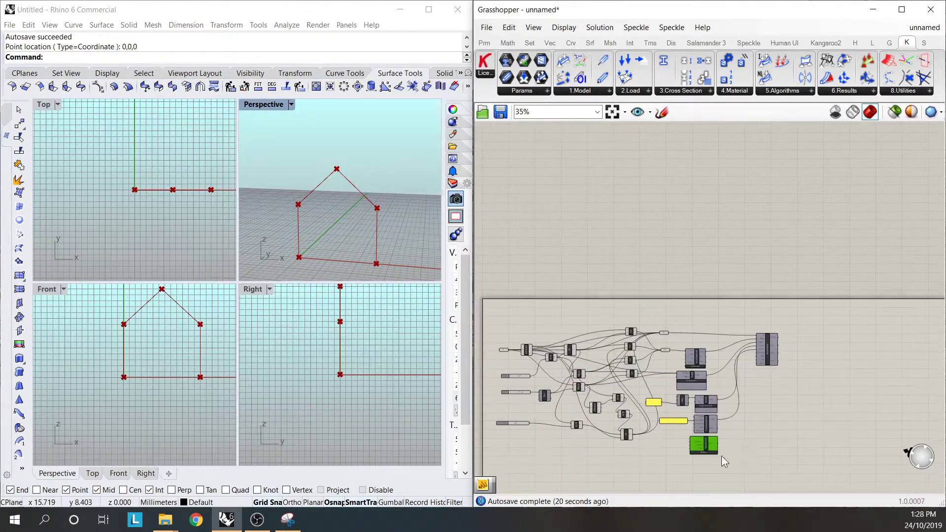
{"action": "scroll", "coordinate": [721, 456], "scroll_direction": "up", "scroll_amount": 4}
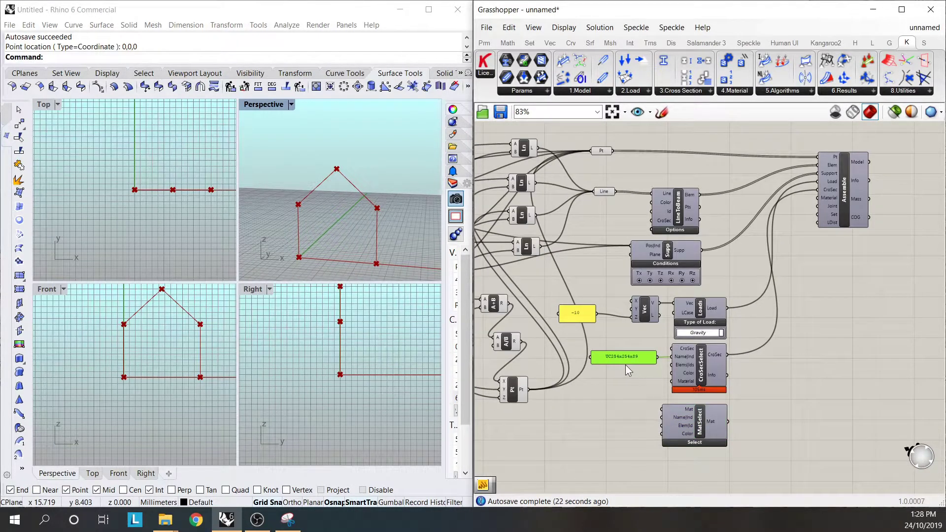
Duplicate the section name panel beside MatSelect and set the copy's content to S235 # Steel
{"action": "left_click_drag", "start_coordinate": [632, 362], "coordinate": [617, 421], "text": "alt"}
{"action": "double_click", "coordinate": [616, 421]}
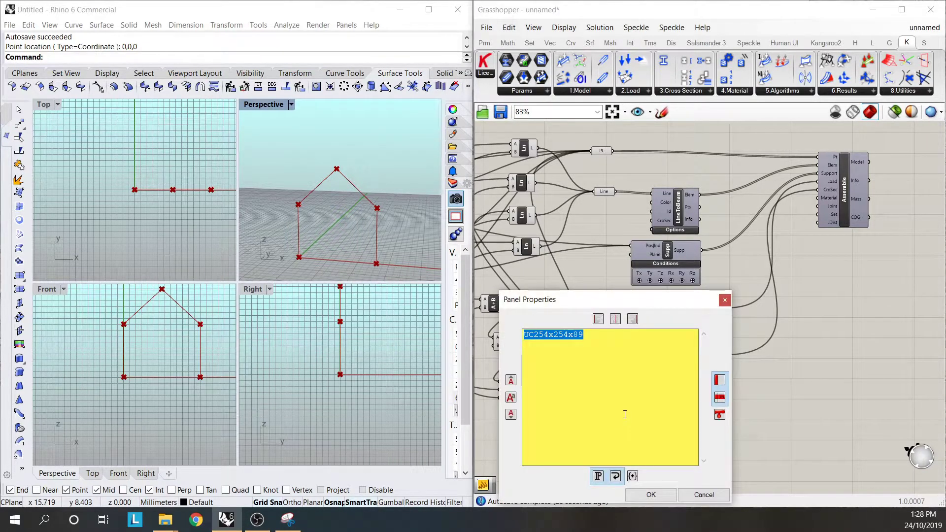
{"action": "type", "text": "S235"}
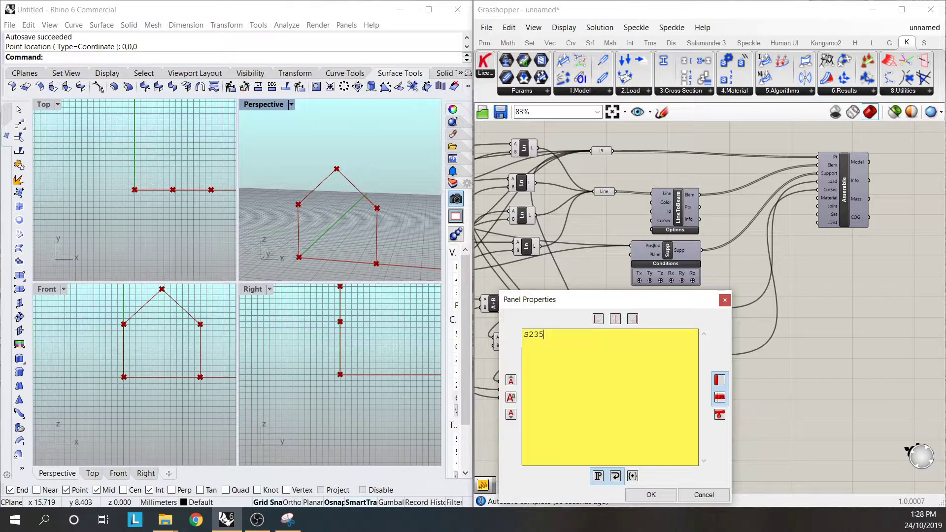
{"action": "type", "text": " # Steel"}
{"action": "left_click", "coordinate": [651, 494]}
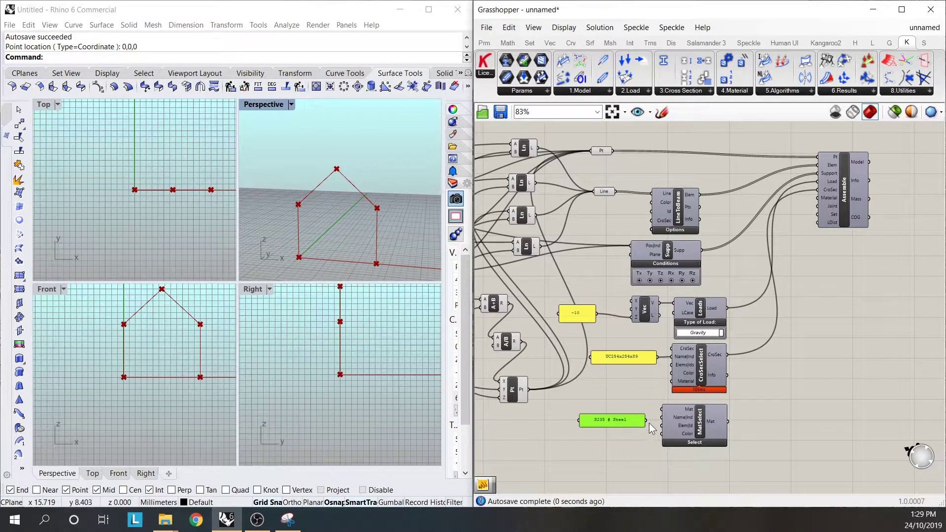
Connect the steel panel to MatSelect's Name|Ind input and MatSelect's Mat output to Assemble's Material input
{"action": "left_click_drag", "start_coordinate": [647, 421], "coordinate": [671, 418]}
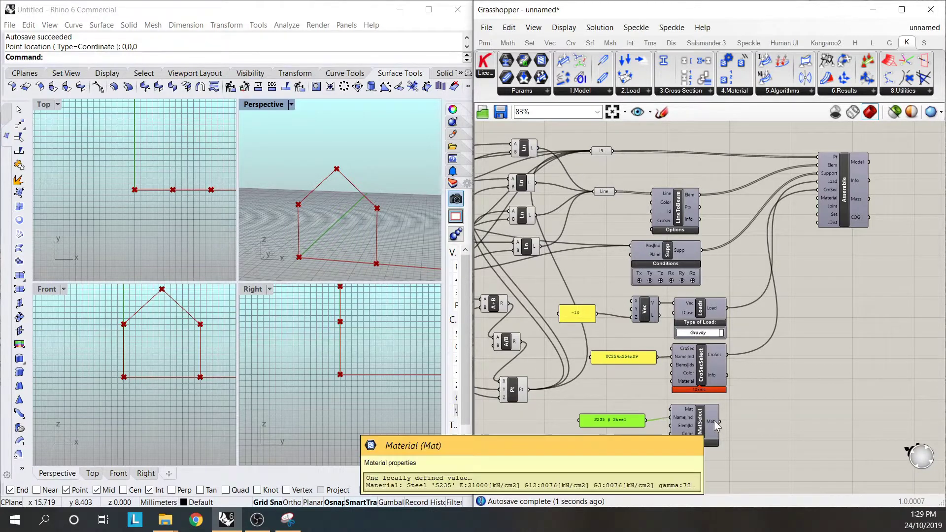
{"action": "left_click_drag", "start_coordinate": [720, 422], "coordinate": [817, 198]}
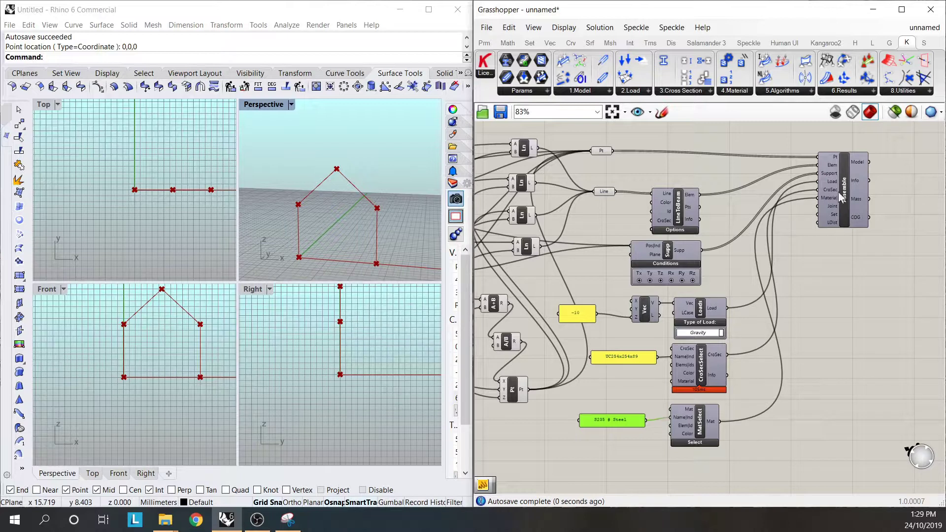
{"action": "left_click", "coordinate": [836, 199]}
{"action": "left_click", "coordinate": [853, 306]}
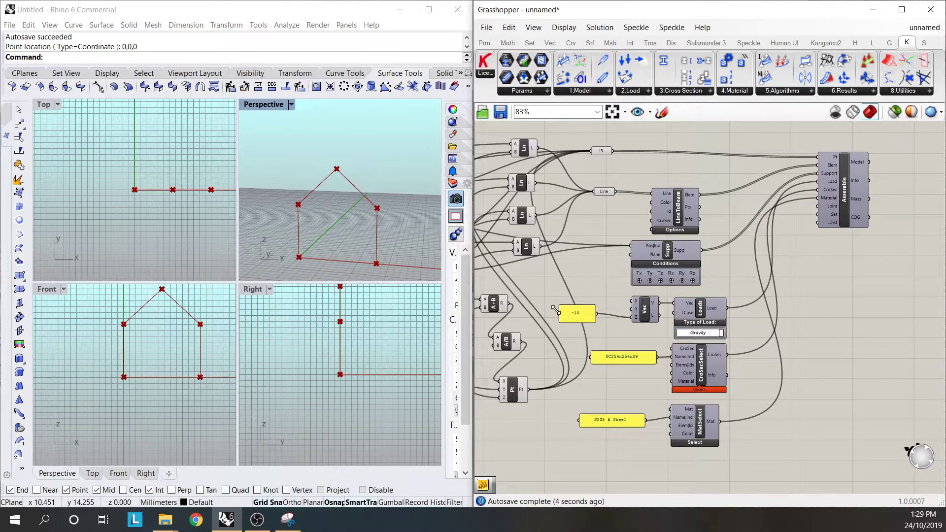
{"action": "left_click", "coordinate": [288, 520]}
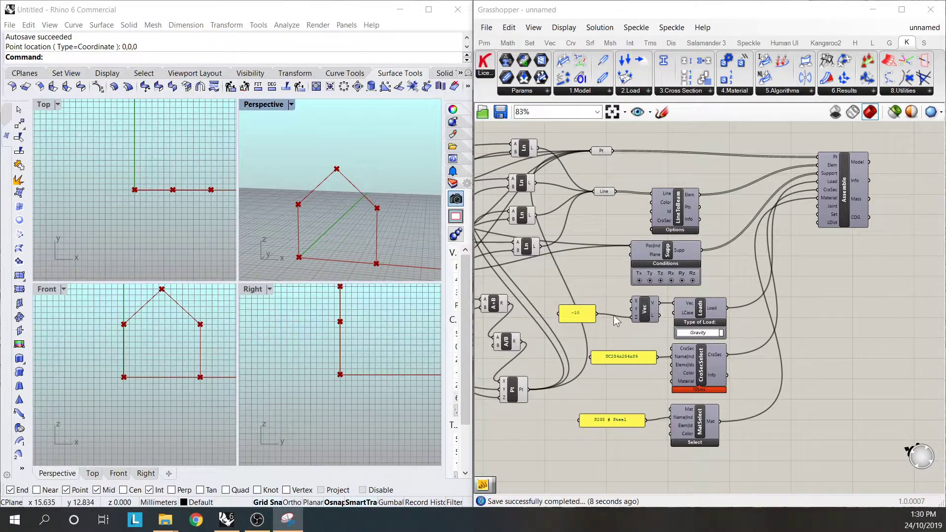
{"action": "left_click", "coordinate": [853, 273]}
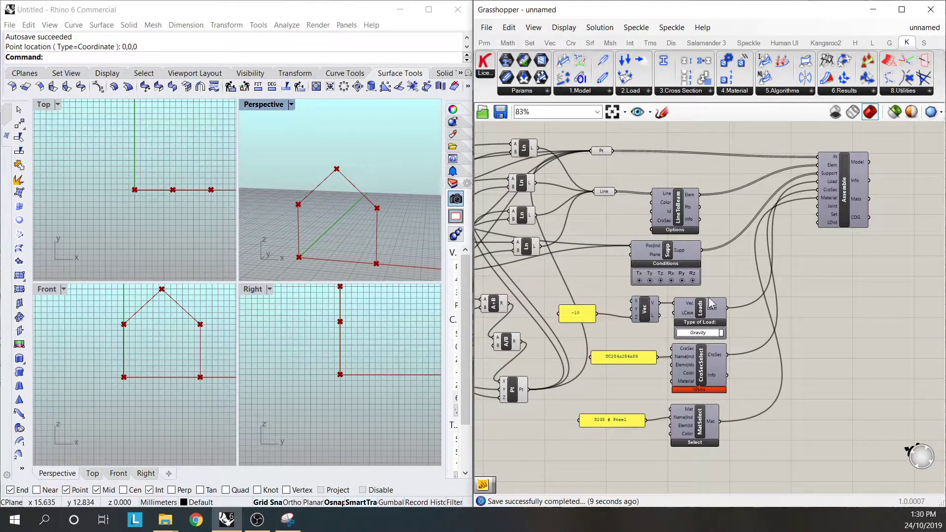
Add a Karamba3D Analyze component beside Assemble and connect Assemble's Model output to its Model input
{"action": "scroll", "coordinate": [708, 274], "scroll_direction": "down", "scroll_amount": 4}
{"action": "scroll", "coordinate": [917, 228], "scroll_direction": "up", "scroll_amount": 5}
{"action": "left_click", "coordinate": [603, 223]}
{"action": "left_click", "coordinate": [689, 223]}
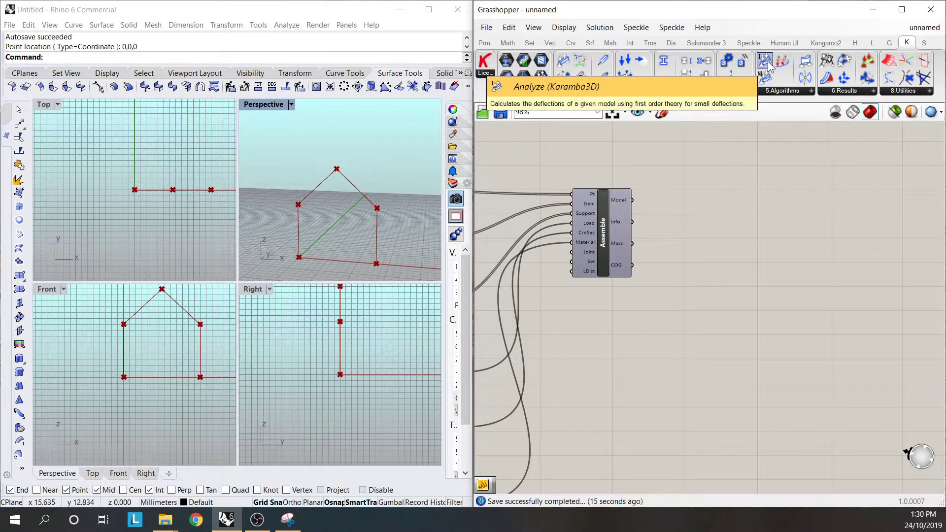
{"action": "left_click_drag", "start_coordinate": [768, 65], "coordinate": [763, 206]}
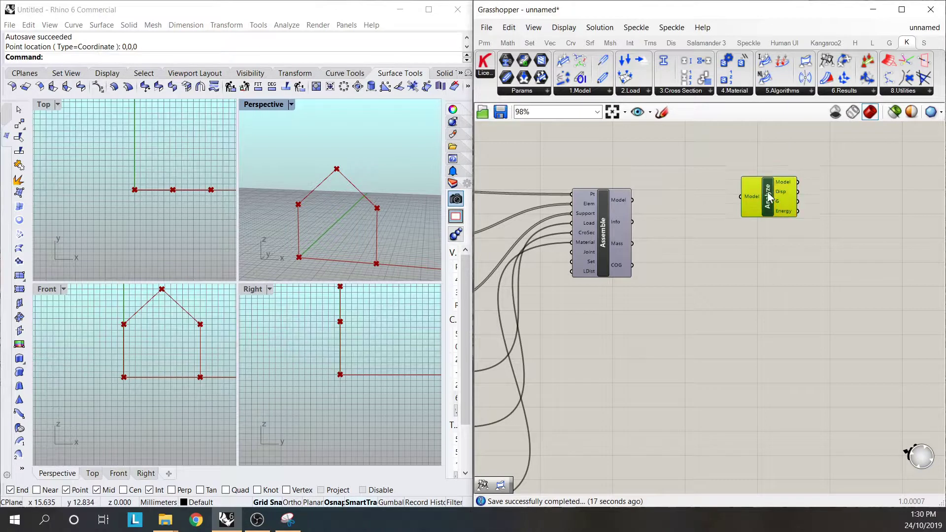
{"action": "left_click_drag", "start_coordinate": [632, 200], "coordinate": [706, 204]}
{"action": "left_click", "coordinate": [768, 226]}
{"action": "left_click", "coordinate": [809, 216]}
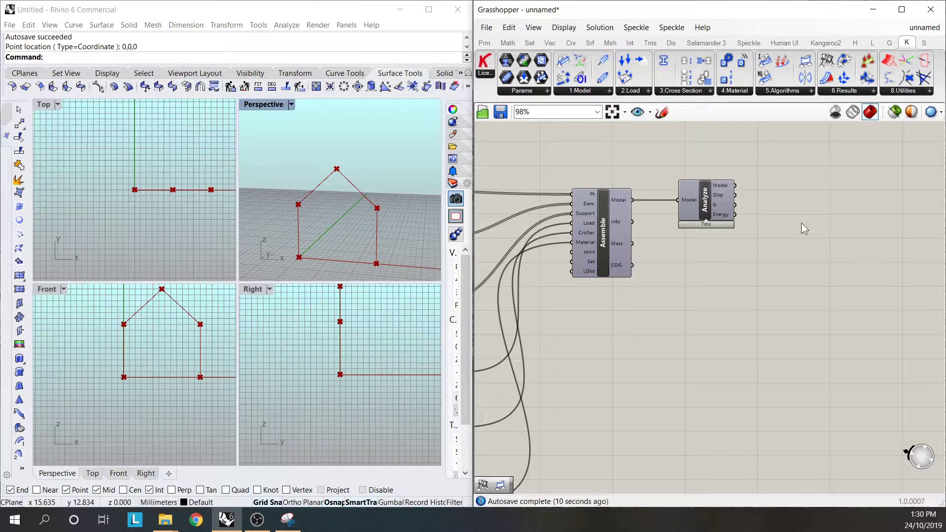
Add a Karamba3D Model View component beside Analyze and connect Analyze's Model output to its Model input
{"action": "type", "text": "ModelBasepoint"}
{"action": "double_click", "coordinate": [791, 233]}
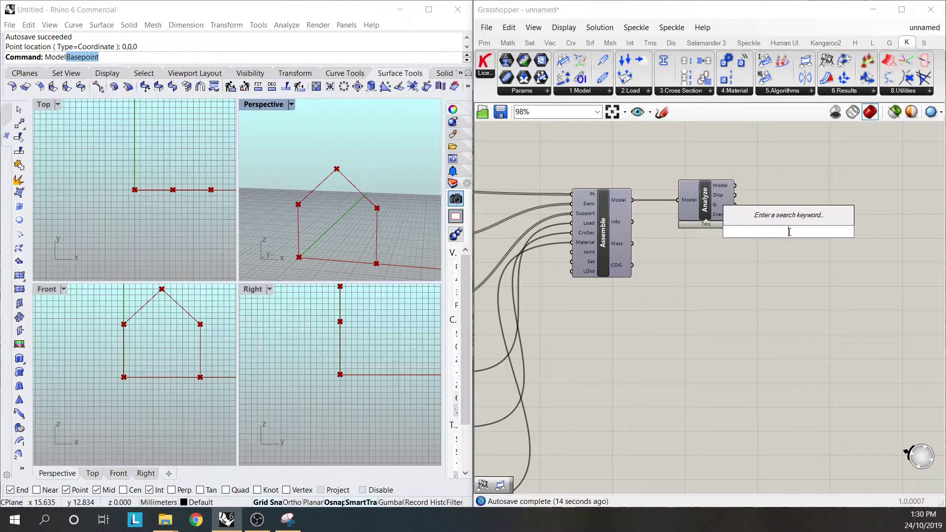
{"action": "type", "text": "model v"}
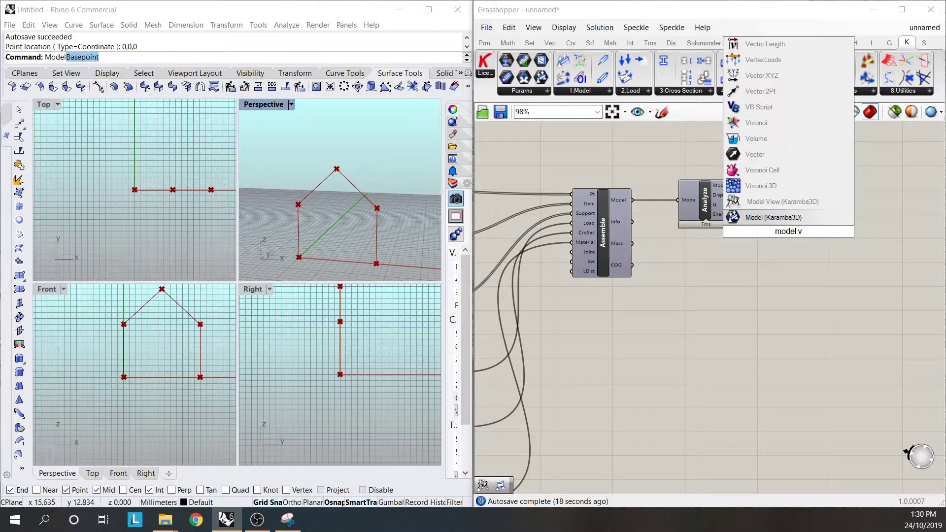
{"action": "key", "text": "Up"}
{"action": "key", "text": "Return"}
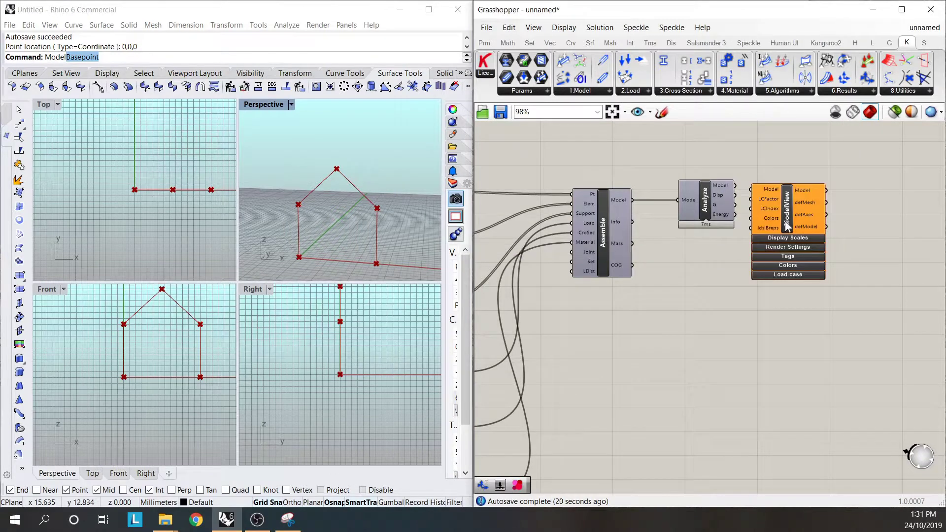
{"action": "left_click_drag", "start_coordinate": [802, 221], "coordinate": [822, 218]}
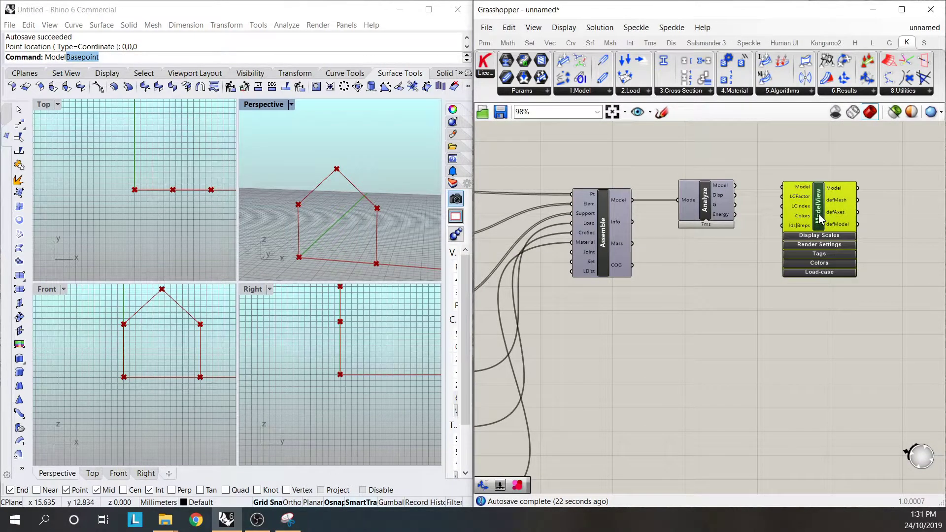
{"action": "left_click_drag", "start_coordinate": [736, 186], "coordinate": [783, 188]}
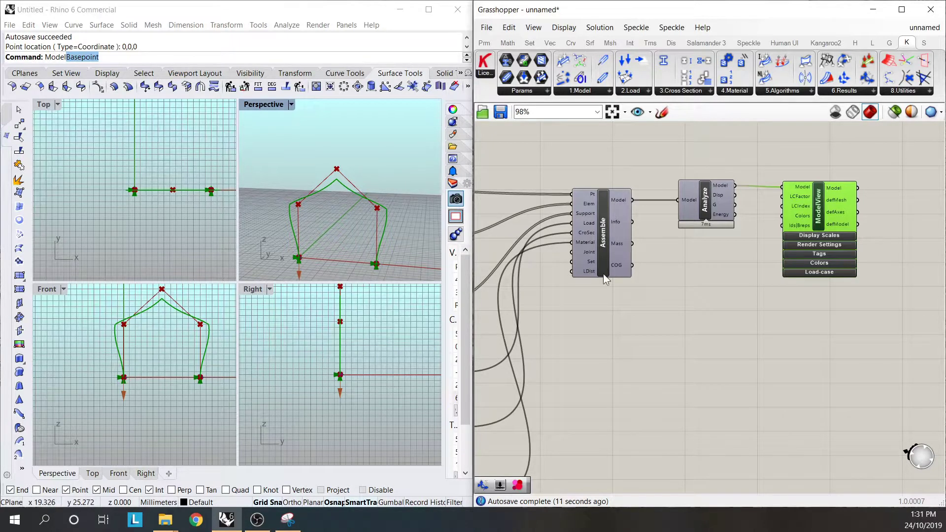
{"action": "left_click", "coordinate": [742, 322]}
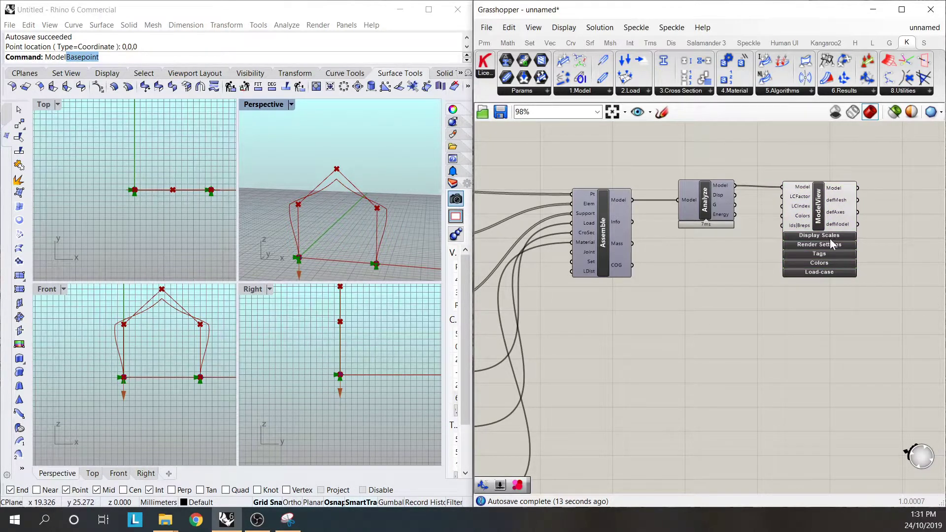
In ModelView's Display Scales, set Deformation to about 37.7 and Reactions to about 1.21, and move ModelView closer to Analyze
{"action": "right_click_drag", "start_coordinate": [408, 235], "coordinate": [382, 236]}
{"action": "left_click", "coordinate": [821, 333]}
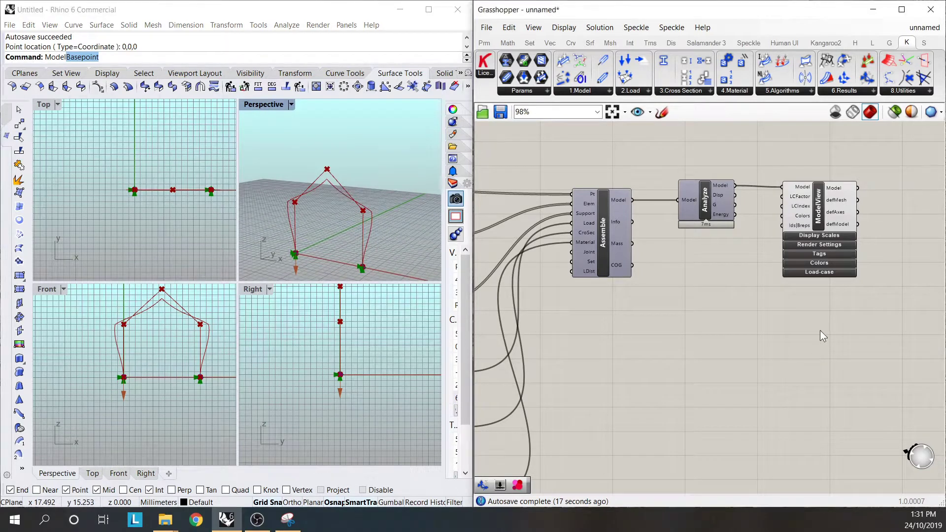
{"action": "left_click", "coordinate": [842, 237]}
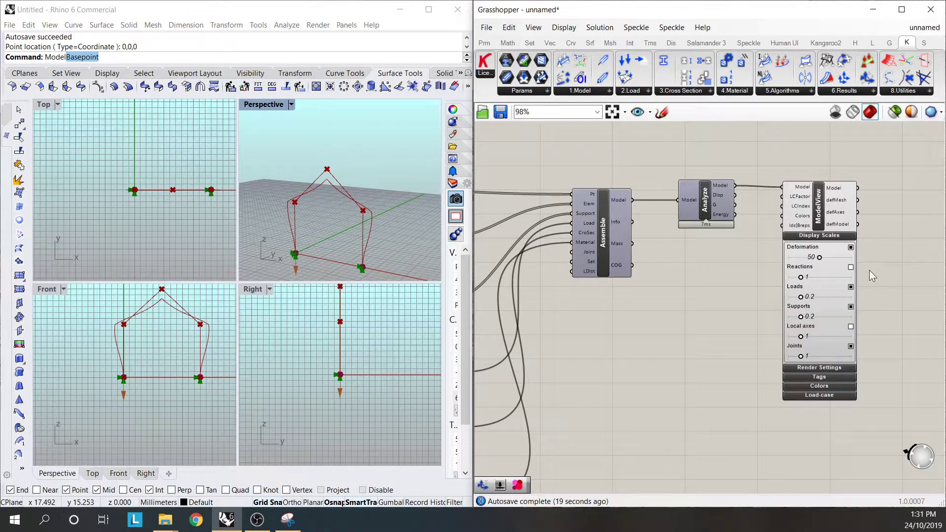
{"action": "mouse_move", "coordinate": [820, 258]}
{"action": "left_mouse_down"}
{"action": "mouse_move", "coordinate": [833, 257]}
{"action": "mouse_move", "coordinate": [788, 267]}
{"action": "mouse_move", "coordinate": [815, 266]}
{"action": "left_mouse_up"}
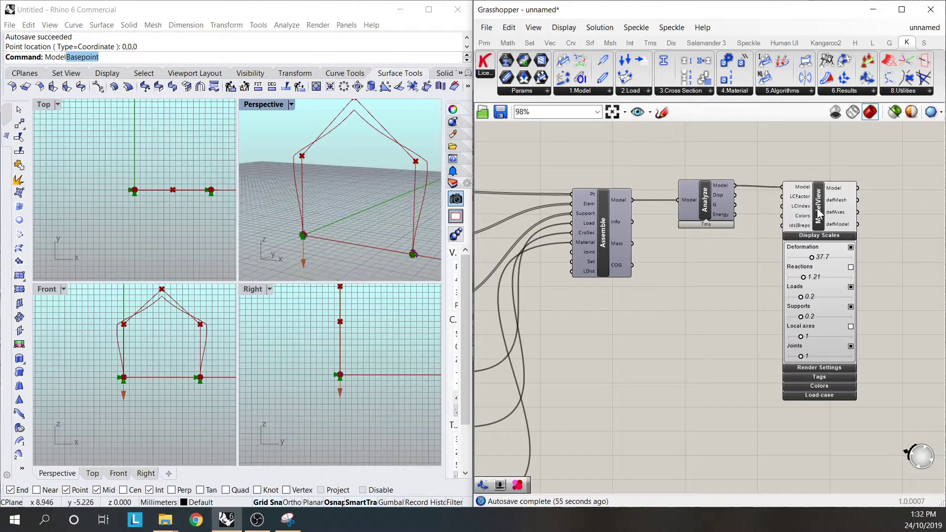
{"action": "left_click_drag", "start_coordinate": [817, 209], "coordinate": [795, 208]}
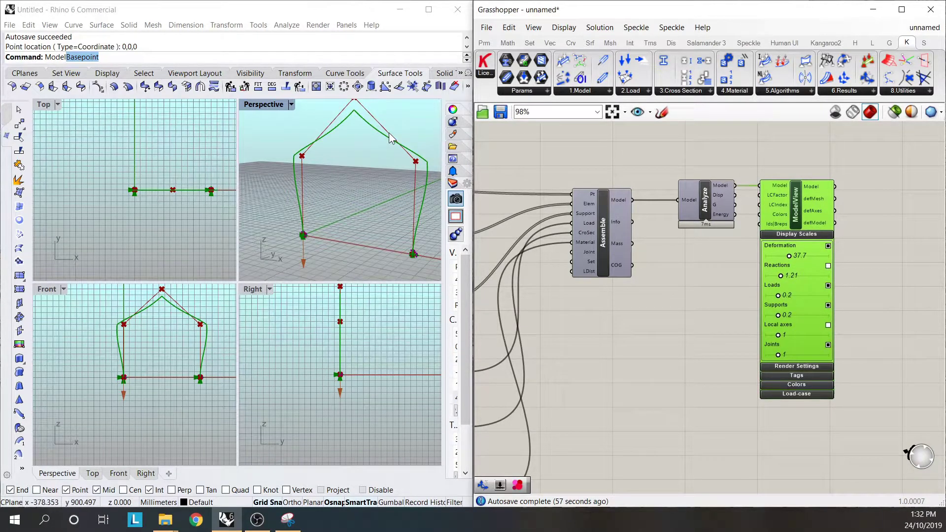
{"action": "left_click", "coordinate": [690, 338]}
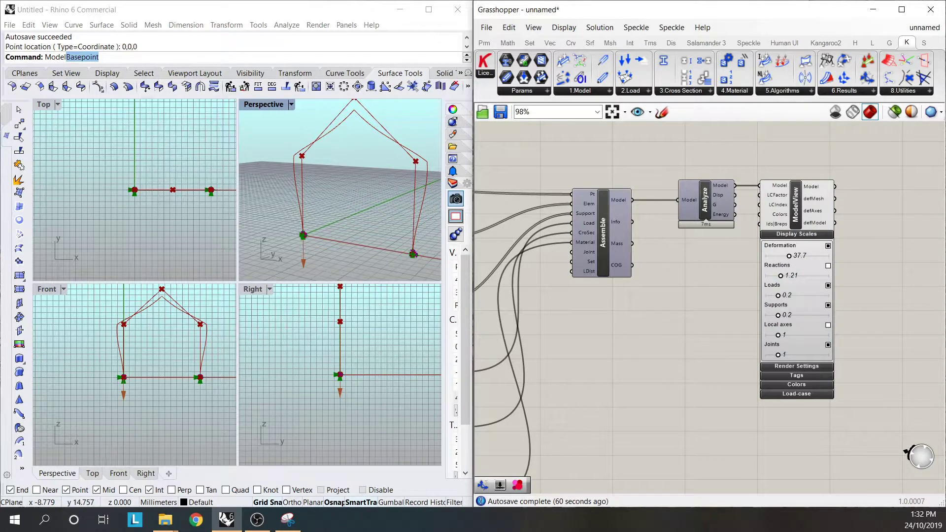
{"action": "left_click", "coordinate": [288, 520]}
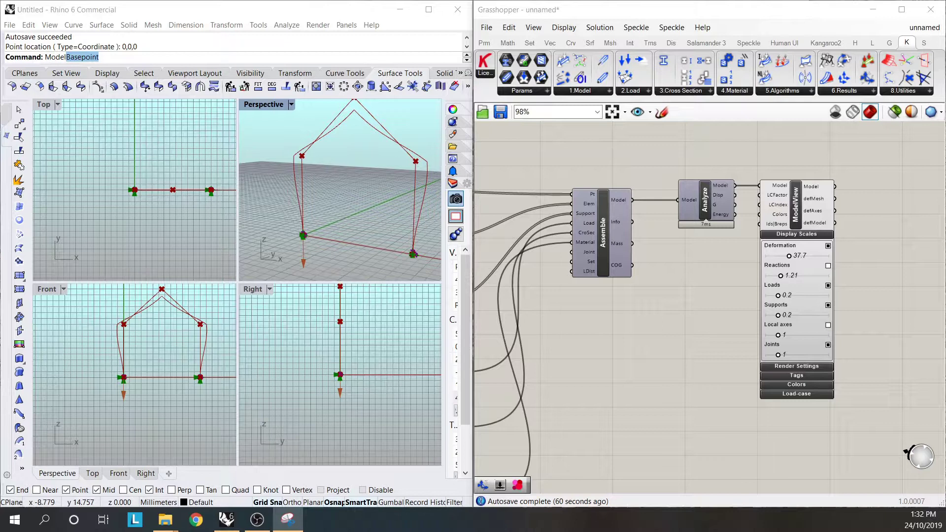
Add a Karamba3D Beam View component and place it beside ModelView's outputs
{"action": "double_click", "coordinate": [879, 256]}
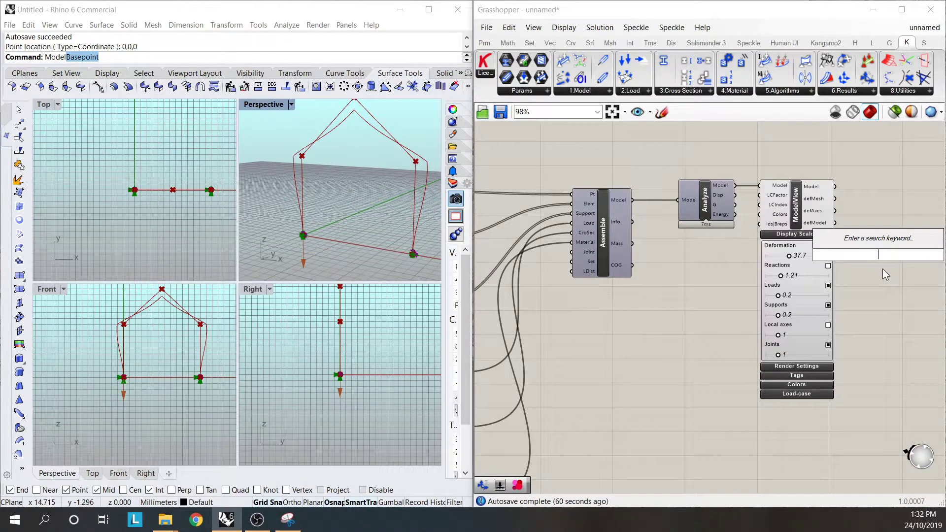
{"action": "type", "text": "beamvi"}
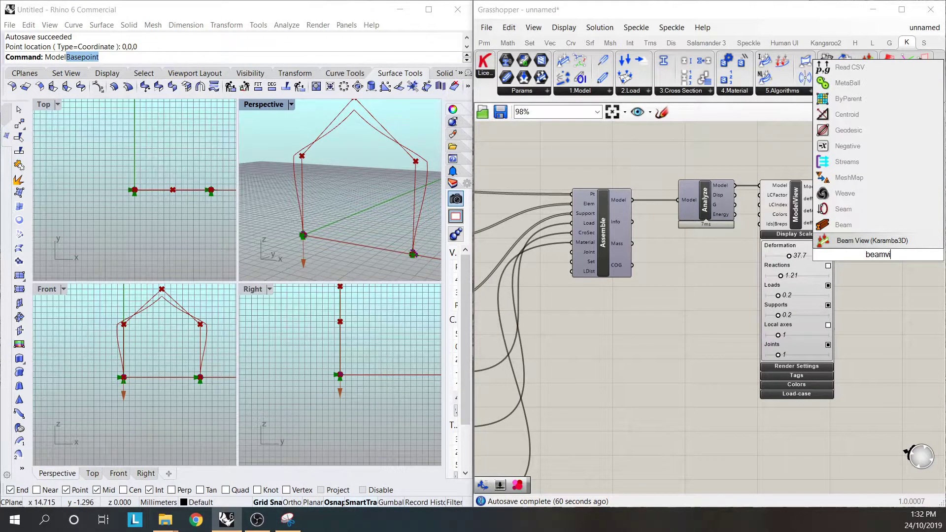
{"action": "key", "text": "Return"}
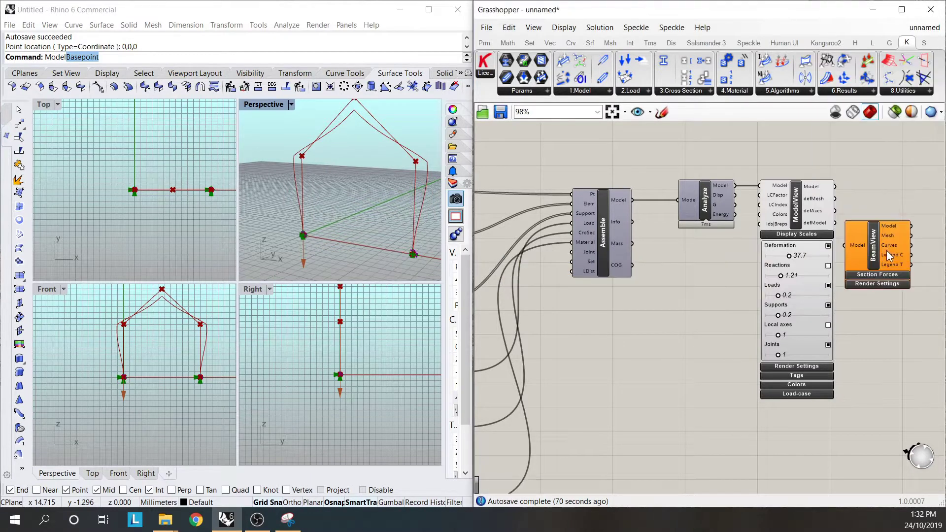
{"action": "left_click_drag", "start_coordinate": [876, 249], "coordinate": [902, 194]}
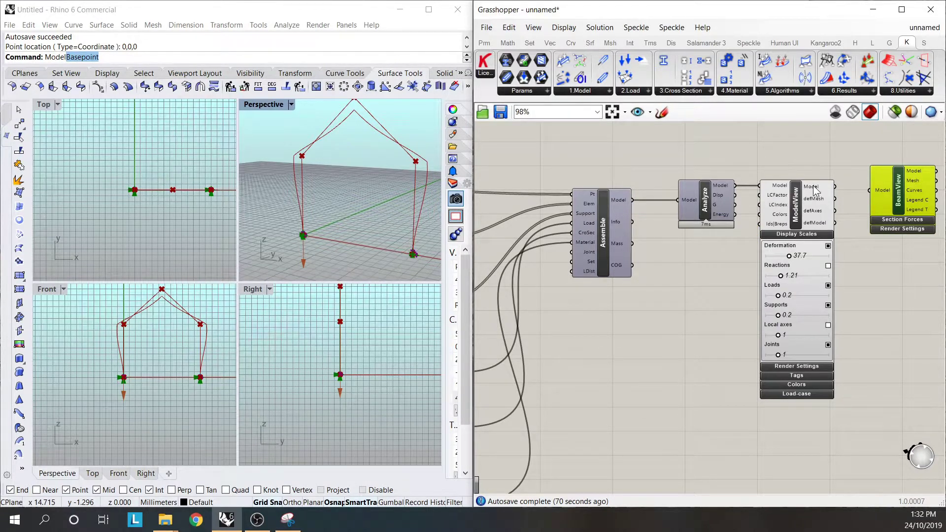
Connect ModelView's Model output to BeamView's Model input and settle BeamView close to ModelView
{"action": "left_click", "coordinate": [799, 198]}
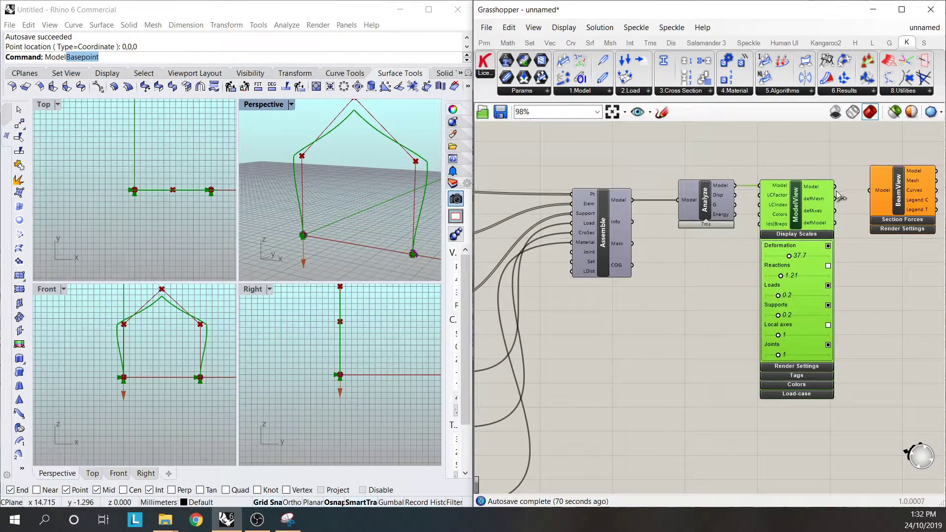
{"action": "left_click_drag", "start_coordinate": [836, 187], "coordinate": [890, 193]}
{"action": "right_click_drag", "start_coordinate": [345, 188], "coordinate": [321, 187]}
{"action": "left_click", "coordinate": [867, 146]}
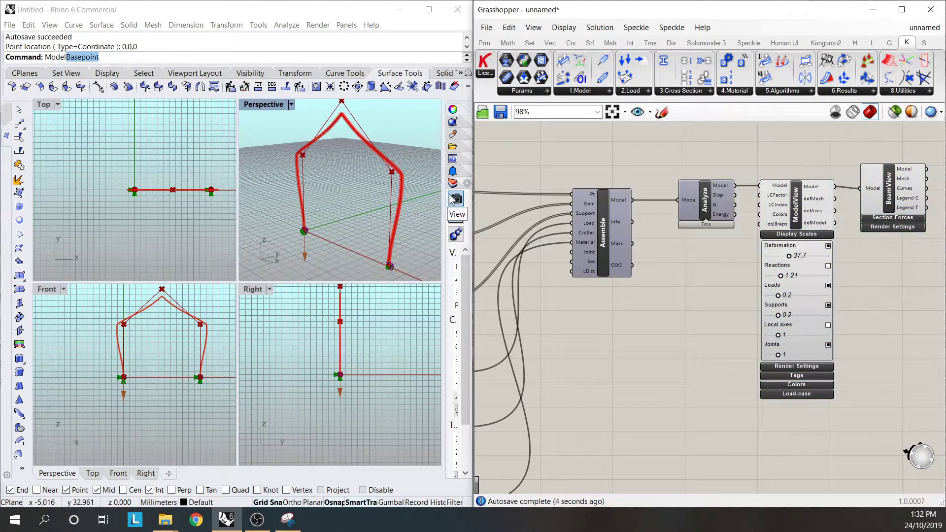
Examine the rendered beam cross-sections at the eave and ridge of the deformed frame in the perspective view
{"action": "scroll", "coordinate": [414, 175], "scroll_direction": "up", "scroll_amount": 2}
{"action": "scroll", "coordinate": [411, 172], "scroll_direction": "up", "scroll_amount": 6}
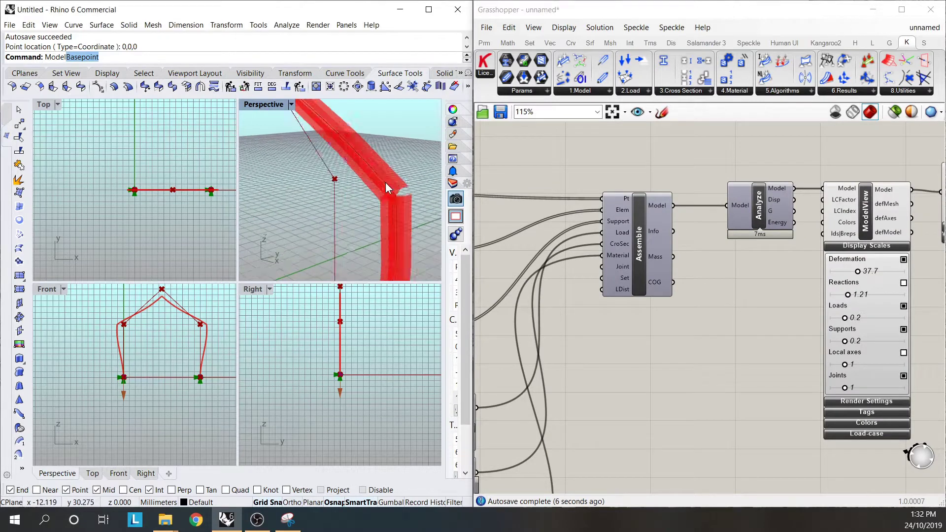
{"action": "scroll", "coordinate": [394, 184], "scroll_direction": "down", "scroll_amount": 6}
{"action": "right_click_drag", "start_coordinate": [403, 202], "coordinate": [343, 112]}
{"action": "scroll", "coordinate": [340, 173], "scroll_direction": "up", "scroll_amount": 3}
{"action": "scroll", "coordinate": [348, 118], "scroll_direction": "up", "scroll_amount": 3}
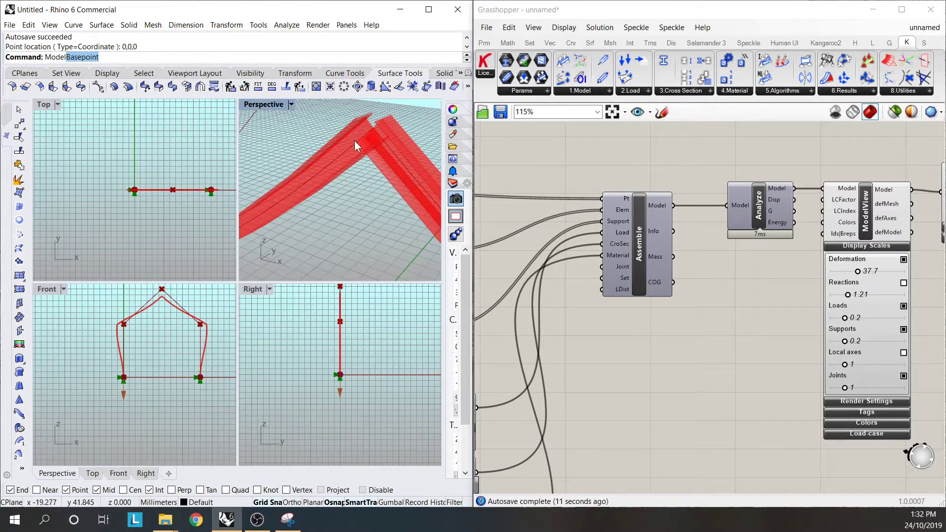
{"action": "scroll", "coordinate": [355, 143], "scroll_direction": "up", "scroll_amount": 2}
{"action": "right_click_drag", "start_coordinate": [354, 144], "coordinate": [332, 181]}
{"action": "scroll", "coordinate": [326, 155], "scroll_direction": "up", "scroll_amount": 1}
{"action": "scroll", "coordinate": [354, 149], "scroll_direction": "down", "scroll_amount": 1}
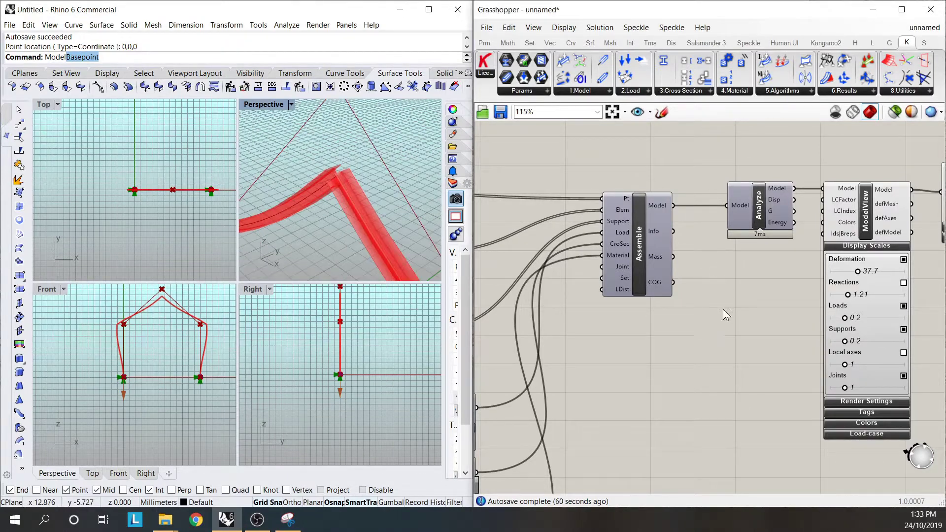
Set the frame's height slider to 6 and its roof height slider to 5
{"action": "scroll", "coordinate": [723, 309], "scroll_direction": "down", "scroll_amount": 4}
{"action": "scroll", "coordinate": [775, 245], "scroll_direction": "up", "scroll_amount": 3}
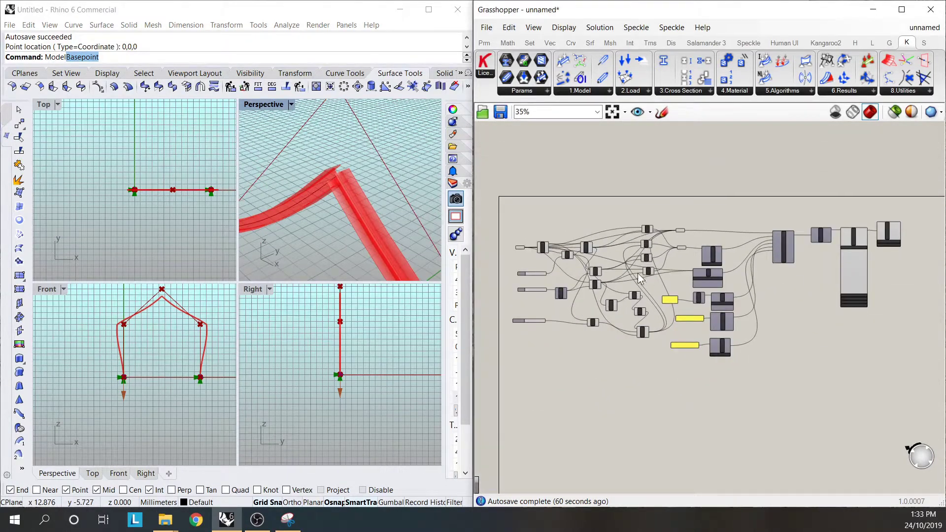
{"action": "scroll", "coordinate": [357, 184], "scroll_direction": "down", "scroll_amount": 2}
{"action": "scroll", "coordinate": [357, 183], "scroll_direction": "down", "scroll_amount": 3}
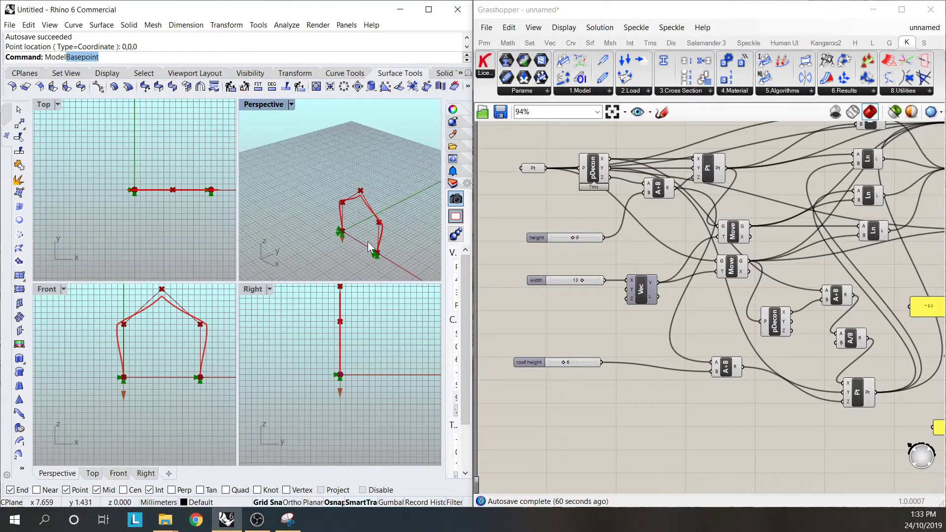
{"action": "scroll", "coordinate": [165, 375], "scroll_direction": "down", "scroll_amount": 3}
{"action": "scroll", "coordinate": [154, 369], "scroll_direction": "up", "scroll_amount": 5}
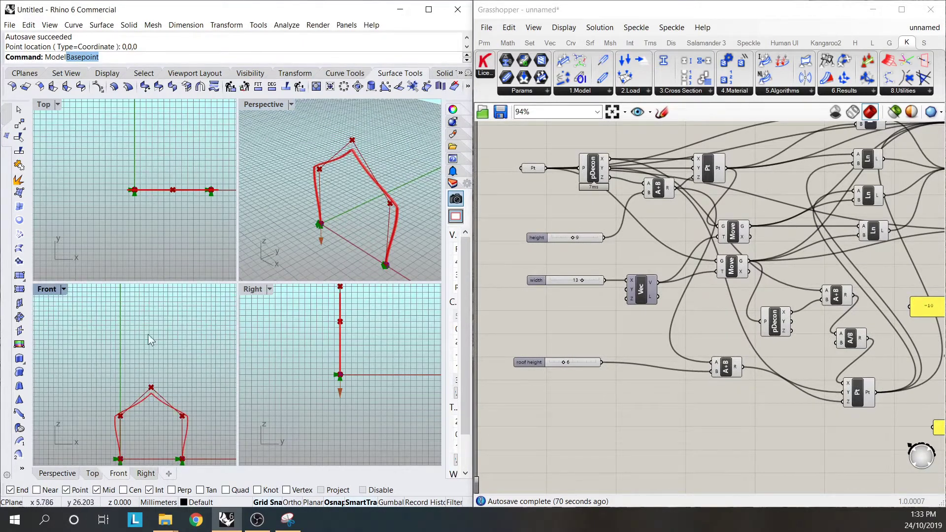
{"action": "scroll", "coordinate": [350, 340], "scroll_direction": "down", "scroll_amount": 3}
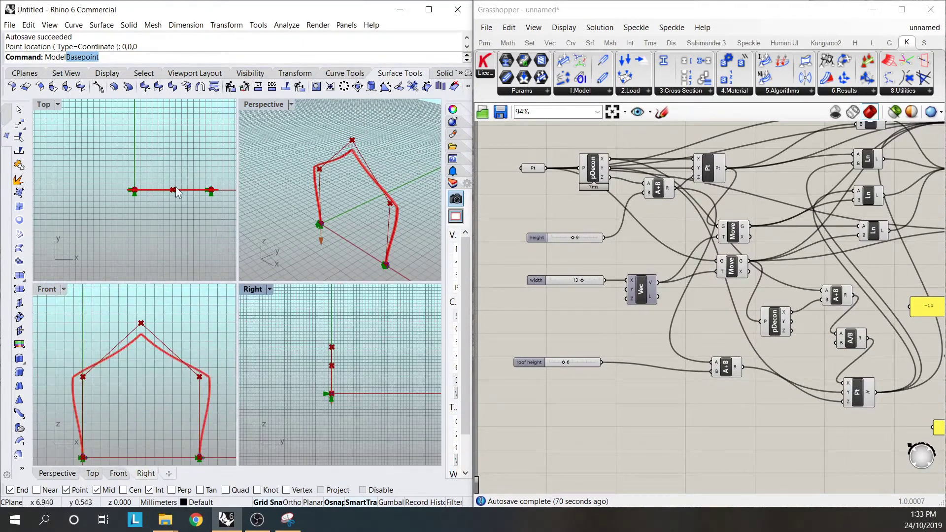
{"action": "scroll", "coordinate": [157, 202], "scroll_direction": "up", "scroll_amount": 4}
{"action": "left_click", "coordinate": [314, 200]}
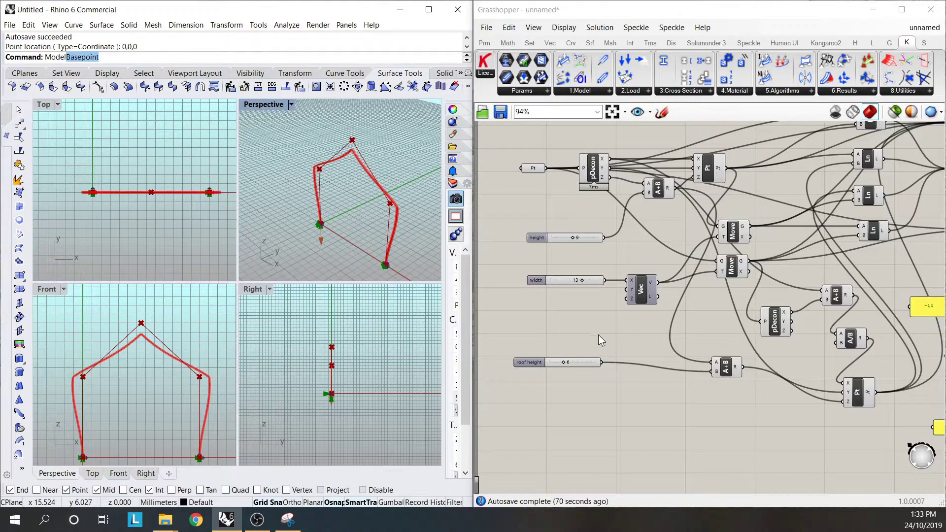
{"action": "scroll", "coordinate": [596, 338], "scroll_direction": "up", "scroll_amount": 2}
{"action": "scroll", "coordinate": [579, 257], "scroll_direction": "up", "scroll_amount": 1}
{"action": "left_click_drag", "start_coordinate": [578, 231], "coordinate": [568, 230]}
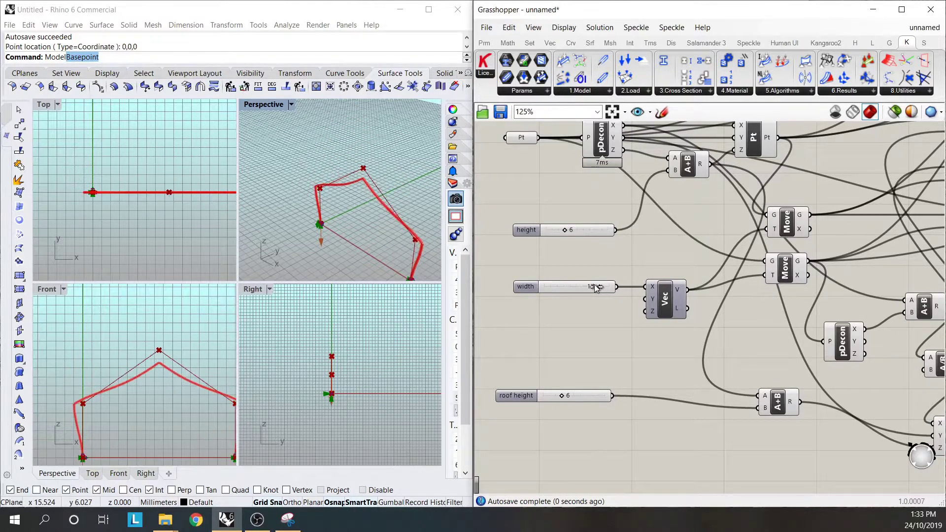
{"action": "mouse_move", "coordinate": [562, 399]}
{"action": "left_mouse_down"}
{"action": "mouse_move", "coordinate": [568, 394]}
{"action": "mouse_move", "coordinate": [557, 394]}
{"action": "left_mouse_up"}
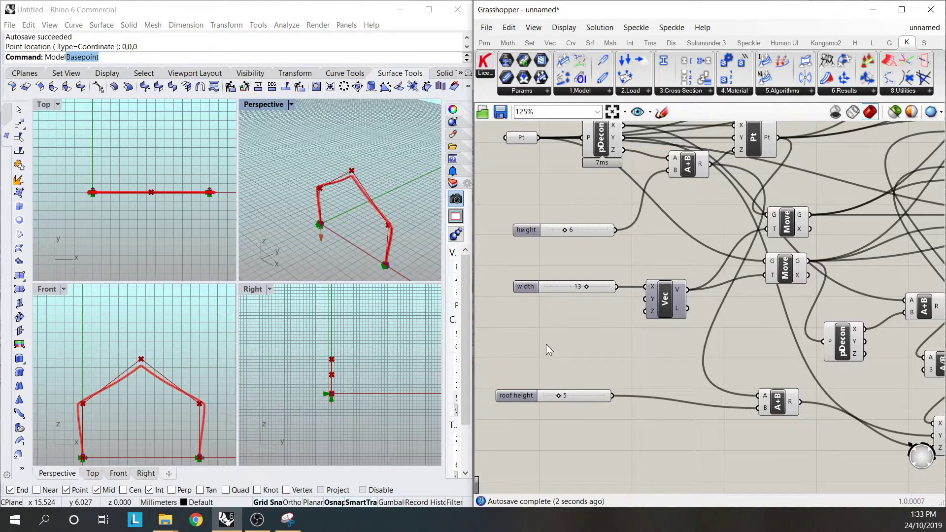
Set ModelView's Deformation display scale to about 43.17
{"action": "scroll", "coordinate": [555, 347], "scroll_direction": "down", "scroll_amount": 3}
{"action": "scroll", "coordinate": [689, 298], "scroll_direction": "up", "scroll_amount": 2}
{"action": "scroll", "coordinate": [689, 298], "scroll_direction": "down", "scroll_amount": 4}
{"action": "scroll", "coordinate": [825, 291], "scroll_direction": "up", "scroll_amount": 5}
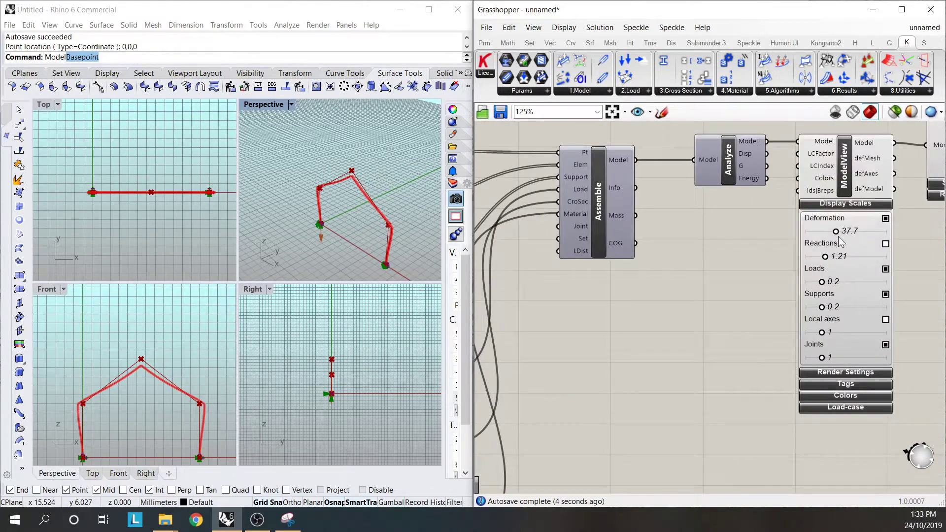
{"action": "left_click_drag", "start_coordinate": [838, 236], "coordinate": [844, 238]}
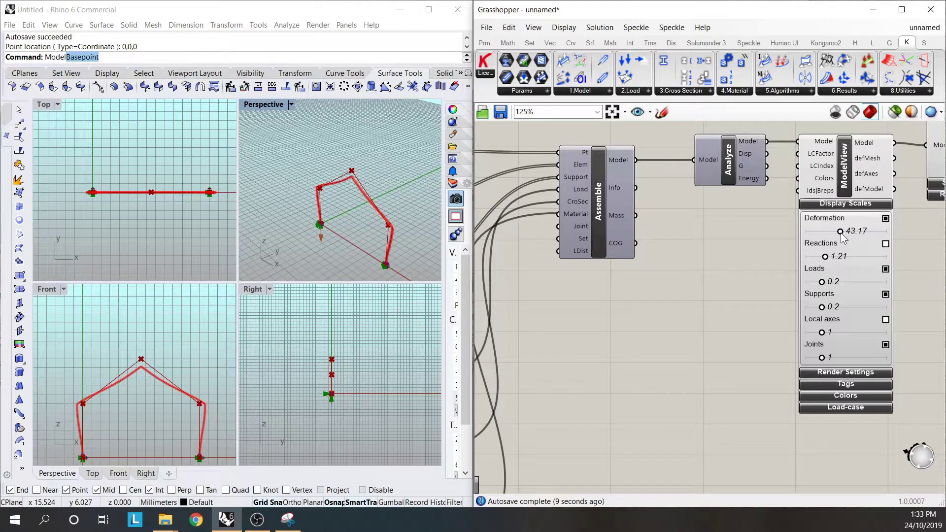
Expand BeamView's Section Forces settings and turn on the My bending moment diagram
{"action": "scroll", "coordinate": [769, 261], "scroll_direction": "down", "scroll_amount": 5}
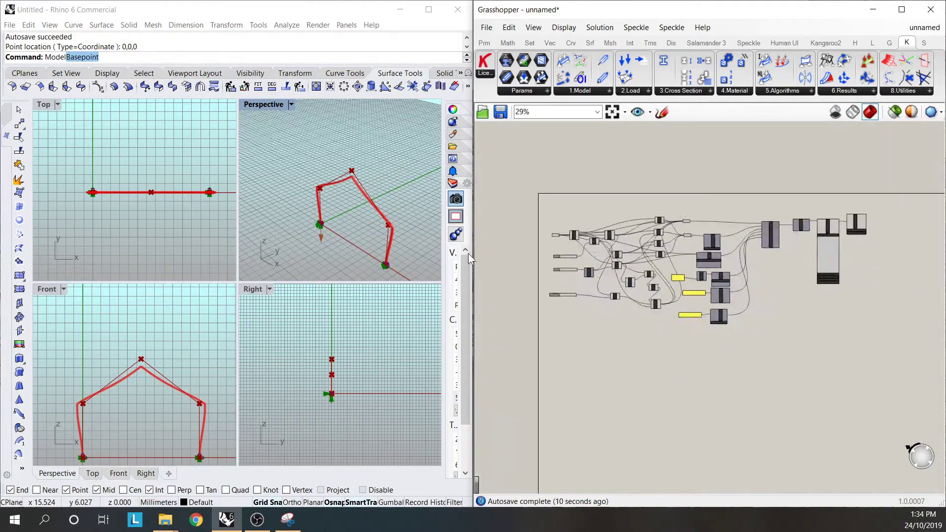
{"action": "scroll", "coordinate": [847, 231], "scroll_direction": "up", "scroll_amount": 5}
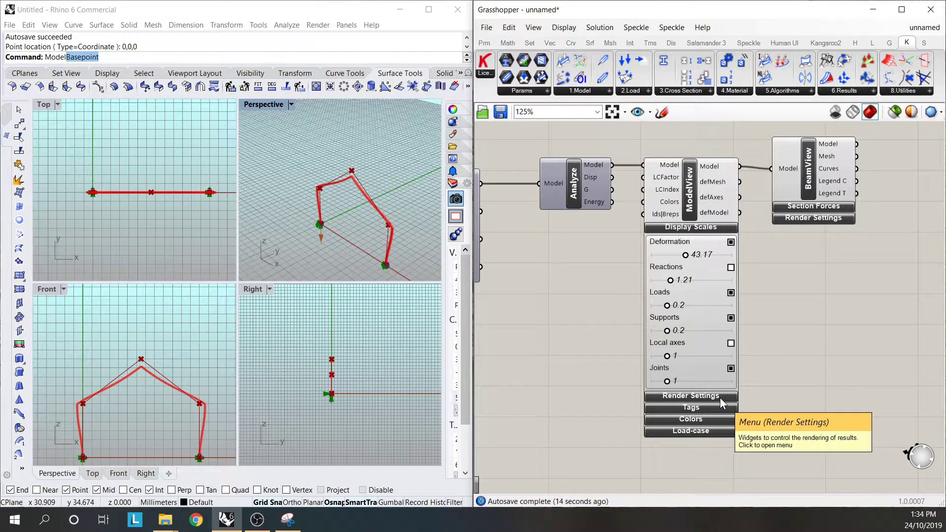
{"action": "left_click", "coordinate": [839, 208]}
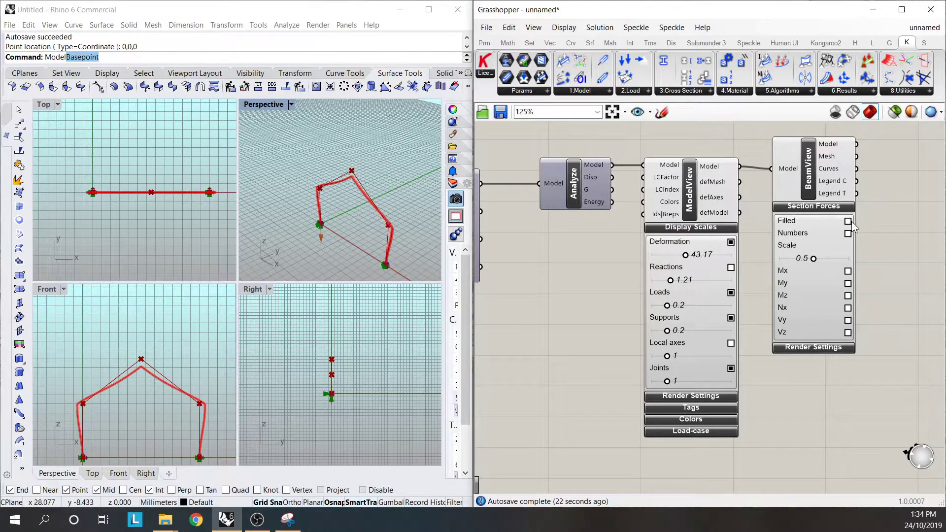
{"action": "left_click", "coordinate": [340, 195]}
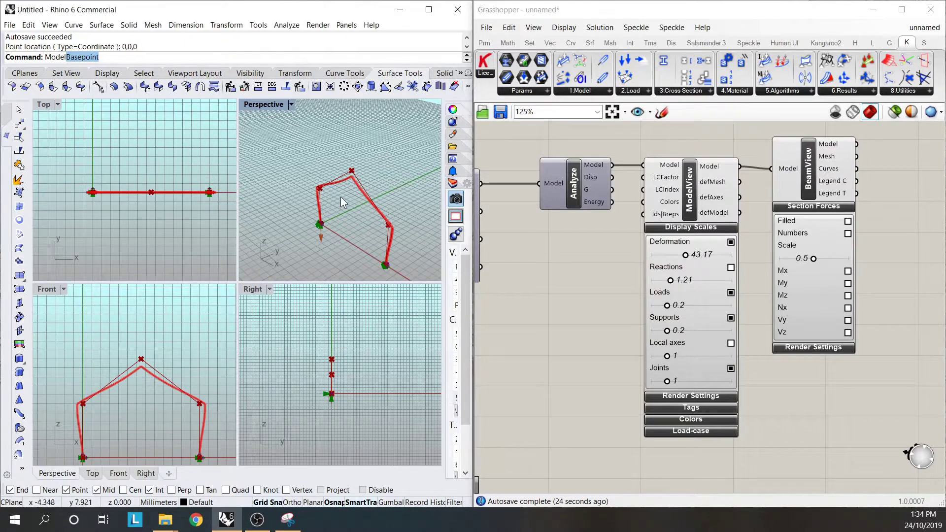
{"action": "left_click", "coordinate": [848, 271]}
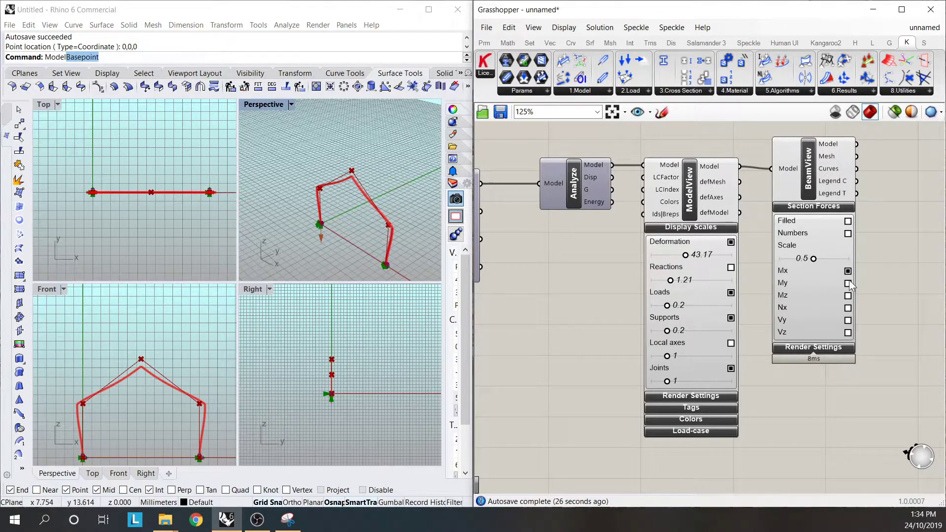
{"action": "left_click", "coordinate": [848, 284]}
Make BeamView's section force diagrams filled and set their scale to about 0.17
{"action": "left_click", "coordinate": [849, 220]}
{"action": "right_click_drag", "start_coordinate": [344, 280], "coordinate": [374, 274]}
{"action": "left_click_drag", "start_coordinate": [814, 261], "coordinate": [795, 265]}
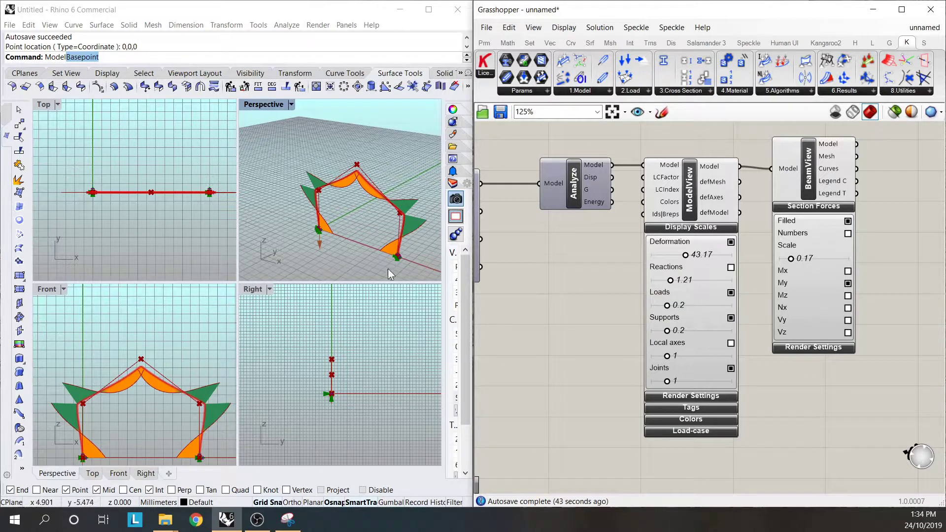
Switch BeamView's section force diagram from My to Nx and connect Analyze's Model output directly to BeamView's Model input
{"action": "left_click", "coordinate": [848, 308]}
{"action": "left_click", "coordinate": [849, 283]}
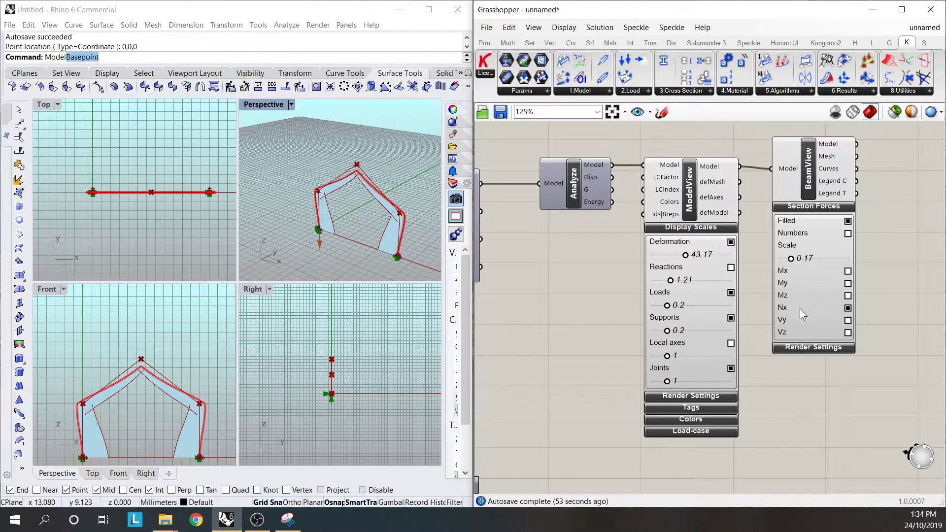
{"action": "left_click_drag", "start_coordinate": [614, 167], "coordinate": [769, 170]}
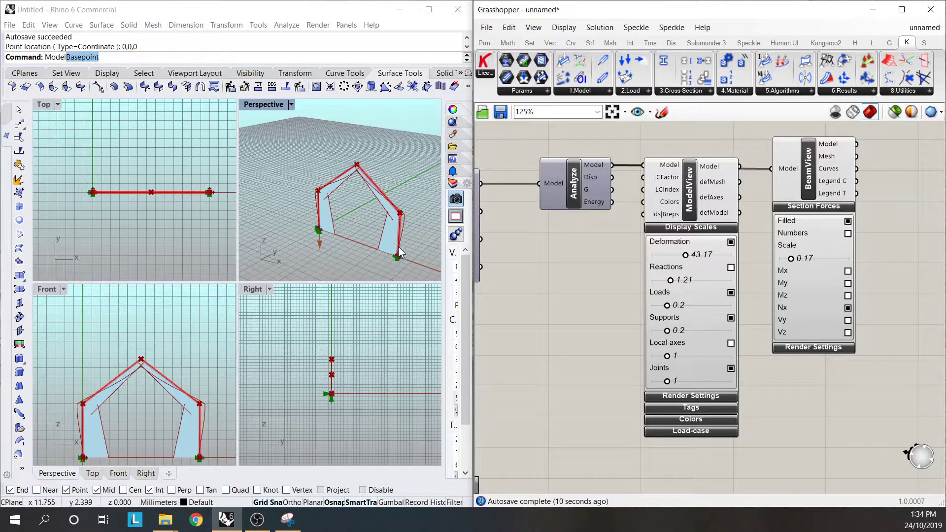
Turn off the Nx diagram in BeamView and display the My diagram instead
{"action": "left_click", "coordinate": [852, 312]}
{"action": "left_click", "coordinate": [848, 296]}
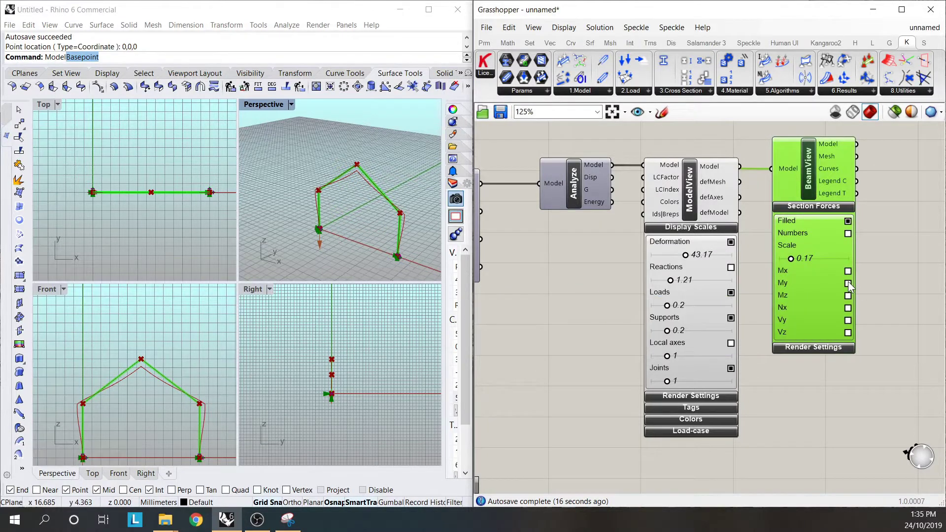
{"action": "left_click", "coordinate": [849, 284]}
{"action": "left_click", "coordinate": [864, 245]}
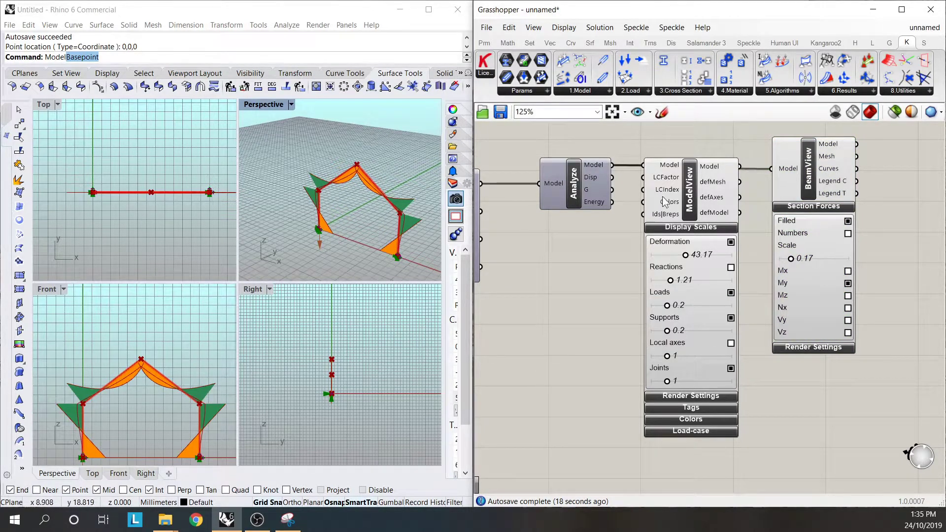
Move ModelView below the wire running from Analyze to BeamView and inspect the moment diagram on the frame
{"action": "left_click_drag", "start_coordinate": [688, 193], "coordinate": [688, 217]}
{"action": "right_click_drag", "start_coordinate": [367, 173], "coordinate": [402, 201]}
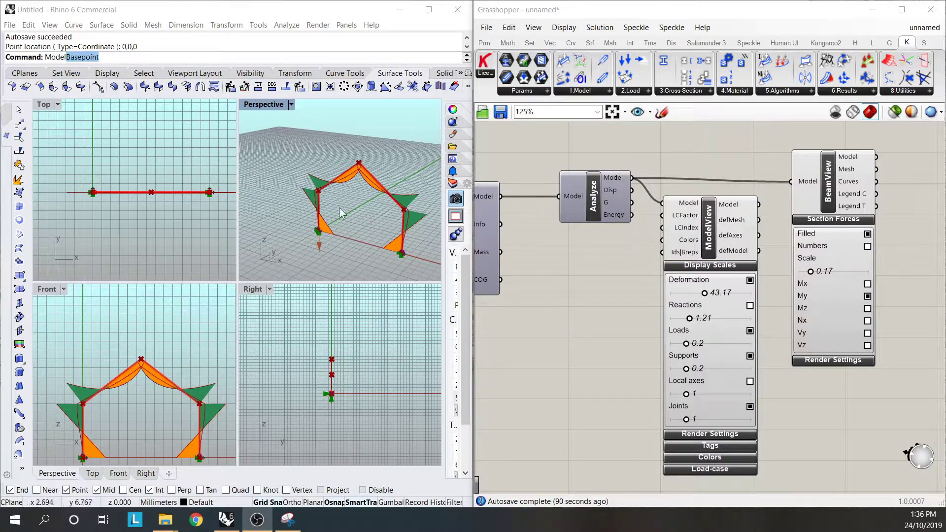
{"action": "left_click", "coordinate": [587, 303]}
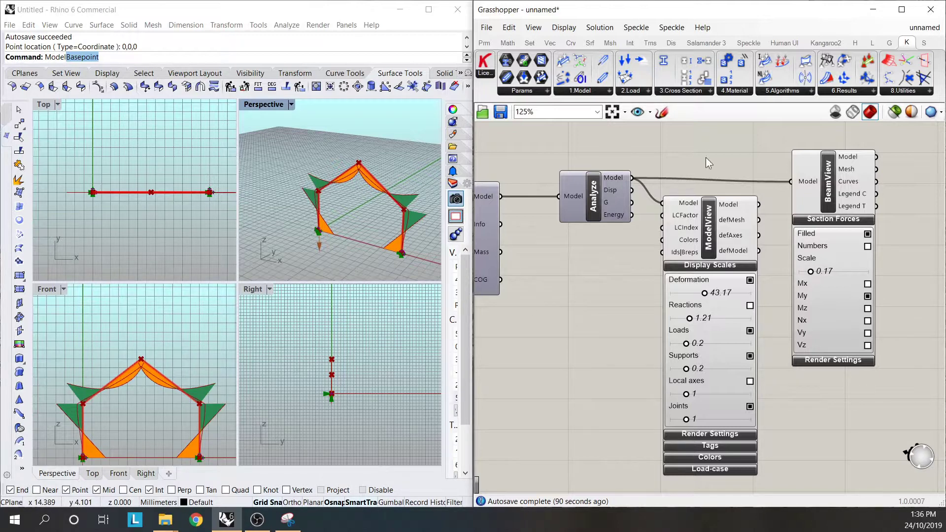
Move the -10 panel closer to the vector component that feeds the Loads component
{"action": "scroll", "coordinate": [817, 241], "scroll_direction": "down", "scroll_amount": 5}
{"action": "scroll", "coordinate": [593, 322], "scroll_direction": "up", "scroll_amount": 4}
{"action": "scroll", "coordinate": [680, 335], "scroll_direction": "down", "scroll_amount": 4}
{"action": "scroll", "coordinate": [593, 352], "scroll_direction": "up", "scroll_amount": 5}
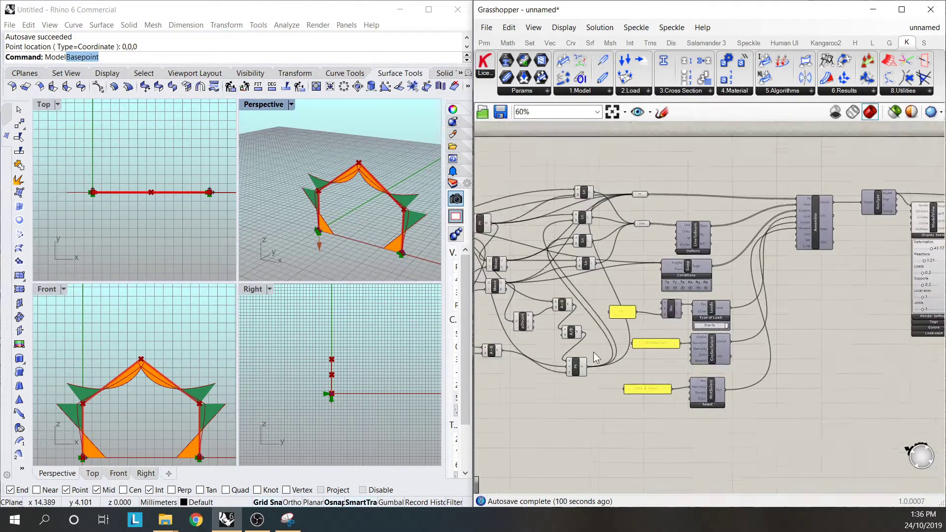
{"action": "left_click_drag", "start_coordinate": [638, 255], "coordinate": [672, 270]}
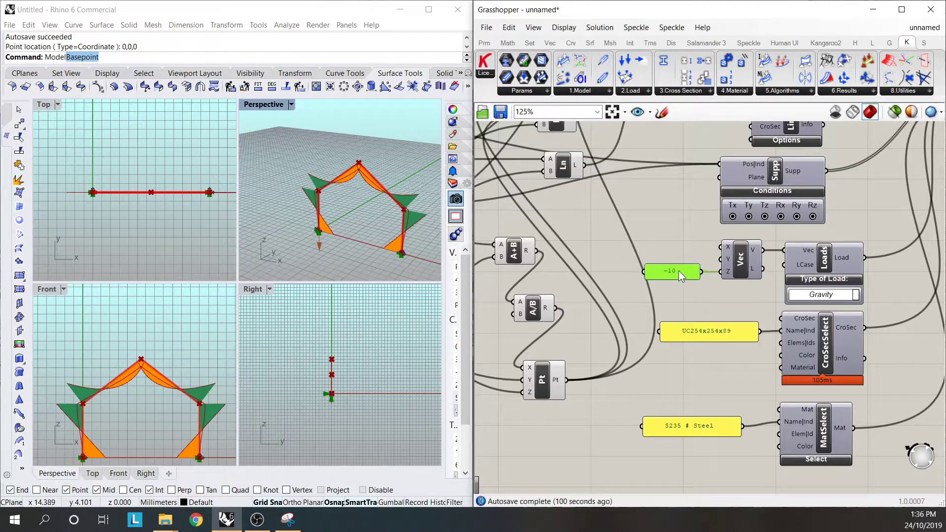
{"action": "left_click", "coordinate": [667, 238]}
Disconnect the -10 panel from the vector's Z input and change the Loads component's type to Uniform Line
{"action": "scroll", "coordinate": [557, 272], "scroll_direction": "up", "scroll_amount": 2}
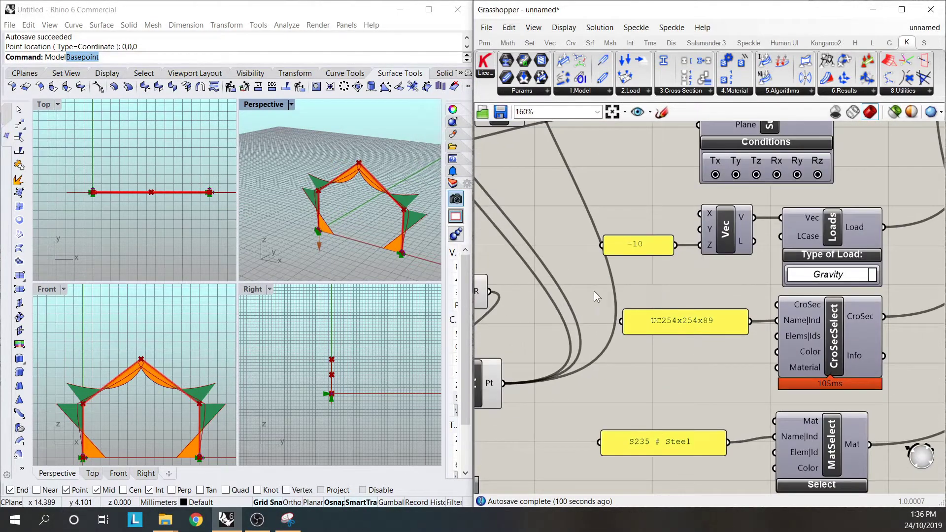
{"action": "scroll", "coordinate": [595, 292], "scroll_direction": "down", "scroll_amount": 2}
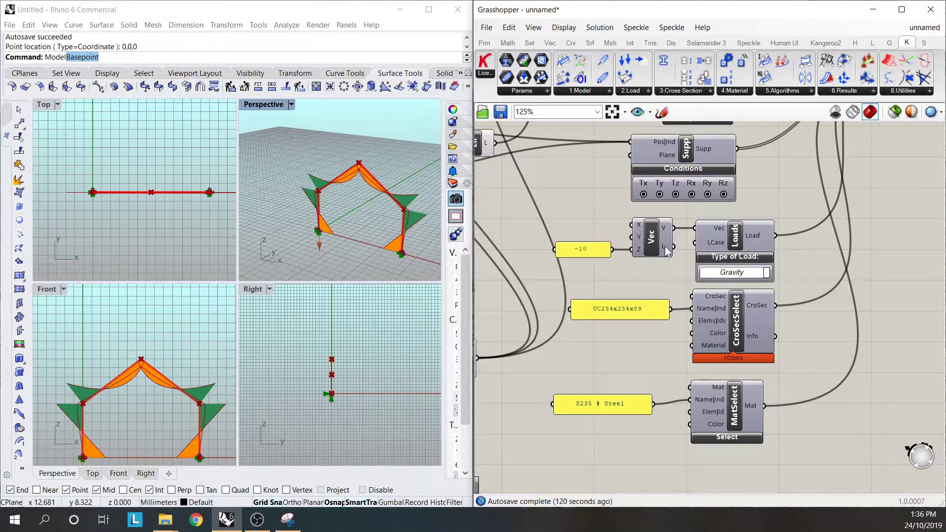
{"action": "right_click", "coordinate": [639, 249]}
{"action": "mouse_move", "coordinate": [690, 284]}
{"action": "left_click", "coordinate": [784, 284]}
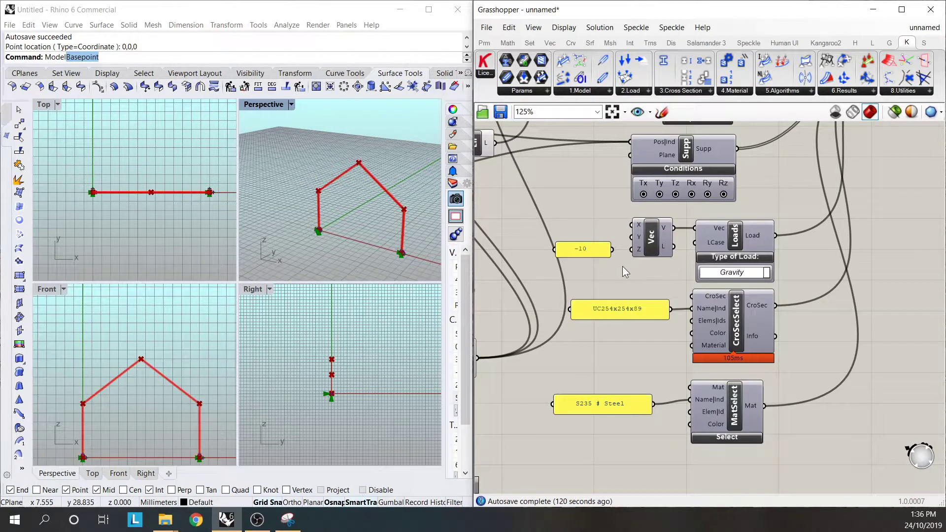
{"action": "left_click", "coordinate": [768, 273]}
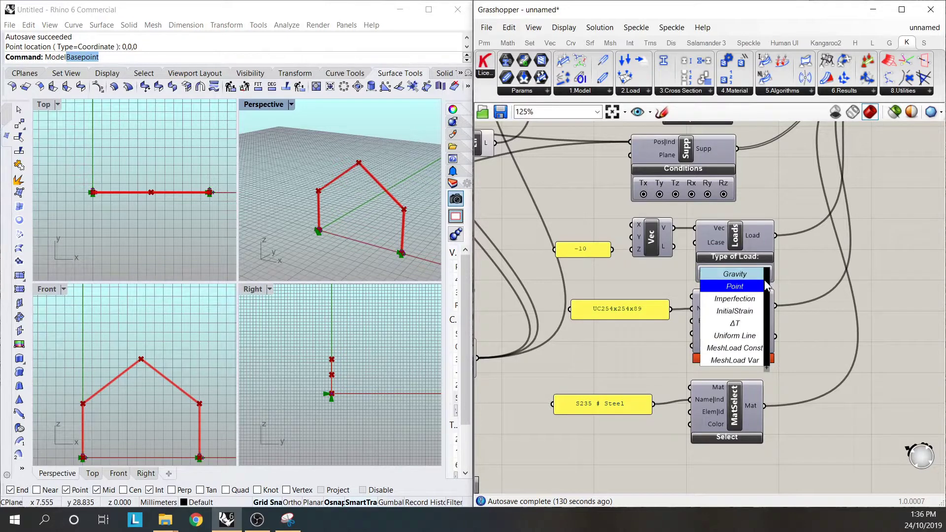
{"action": "left_click", "coordinate": [756, 337]}
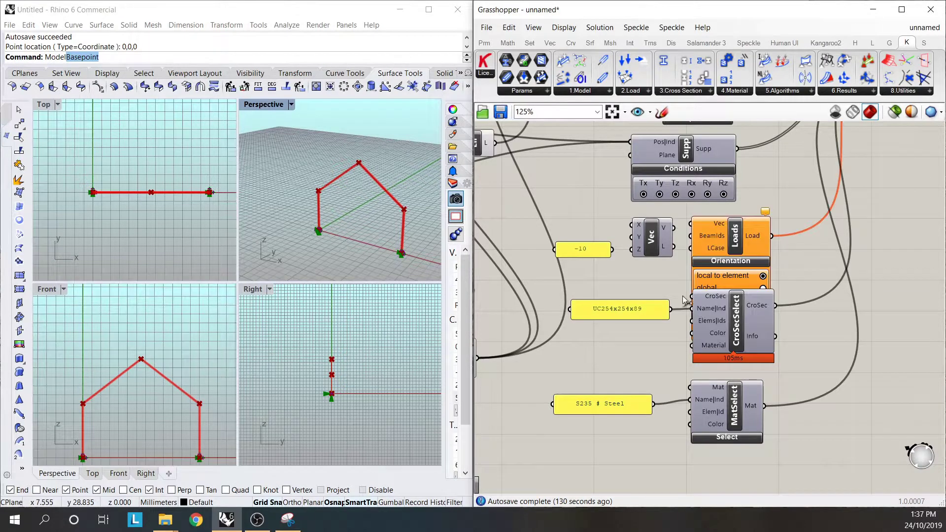
Move the cross-section and material selectors with their panels downwards so the expanded Loads component is no longer covered
{"action": "left_click_drag", "start_coordinate": [777, 369], "coordinate": [669, 330]}
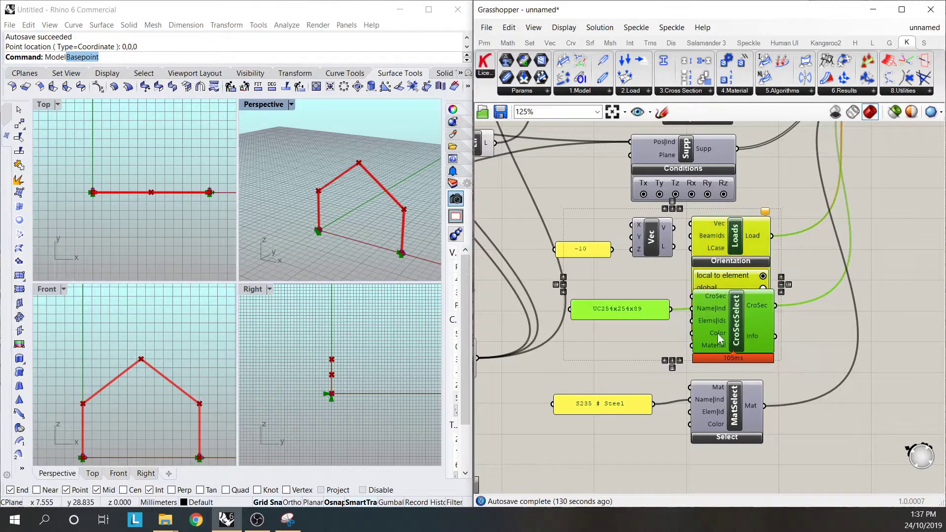
{"action": "left_click", "coordinate": [791, 390]}
{"action": "left_click_drag", "start_coordinate": [741, 418], "coordinate": [739, 477]}
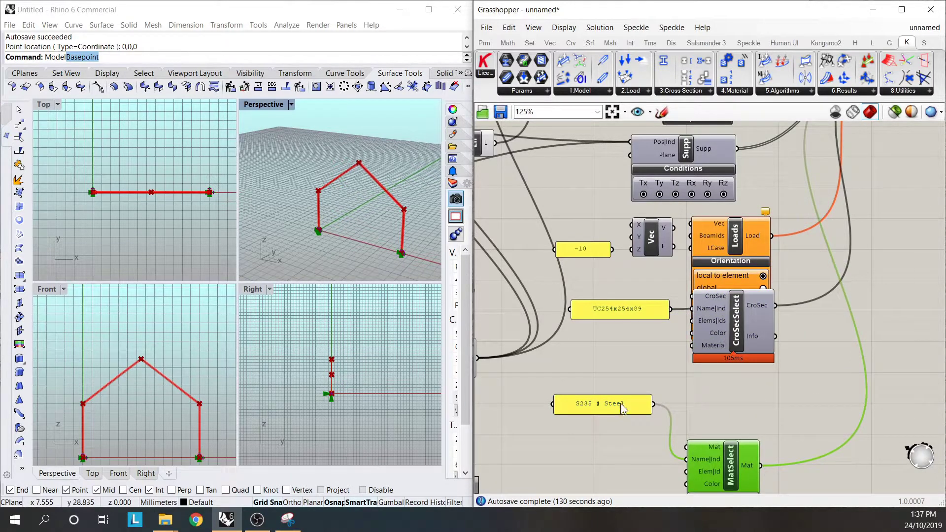
{"action": "left_click_drag", "start_coordinate": [604, 409], "coordinate": [608, 450]}
{"action": "left_click_drag", "start_coordinate": [738, 321], "coordinate": [744, 384]}
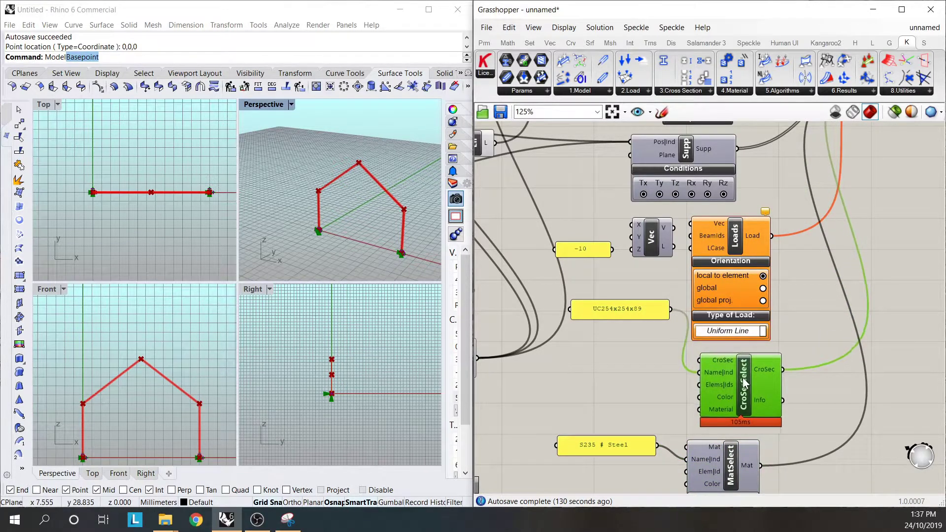
{"action": "left_click_drag", "start_coordinate": [628, 309], "coordinate": [624, 385]}
{"action": "left_click", "coordinate": [627, 400]}
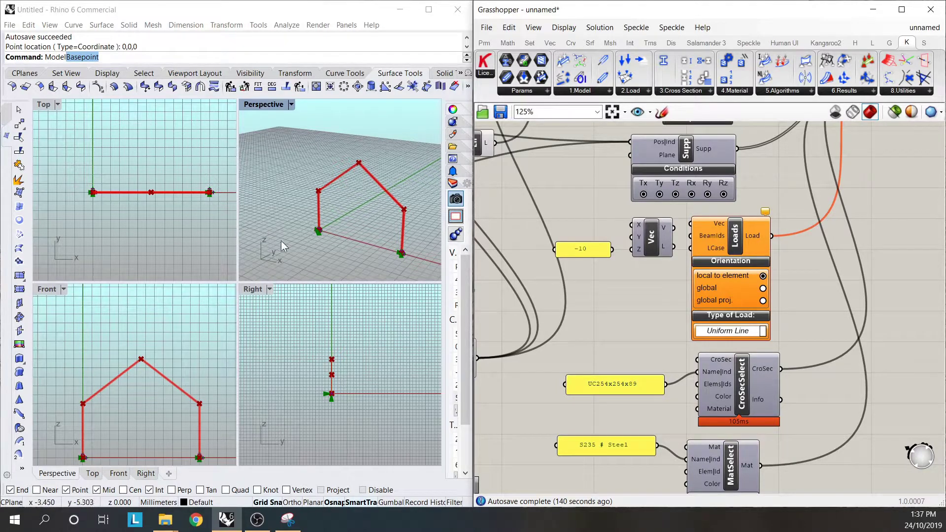
Connect the -10 panel to the X input of the vector component that feeds the Loads component
{"action": "left_click_drag", "start_coordinate": [613, 249], "coordinate": [690, 226]}
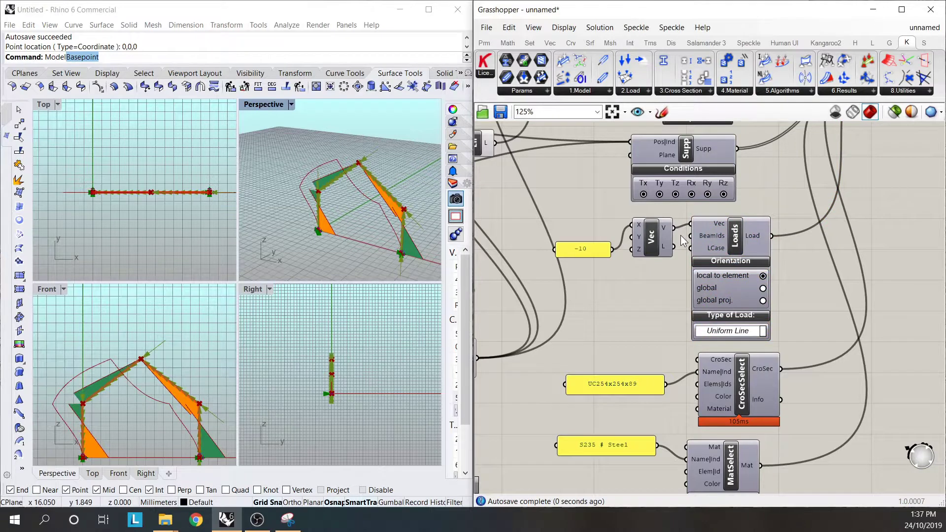
{"action": "left_click", "coordinate": [422, 189]}
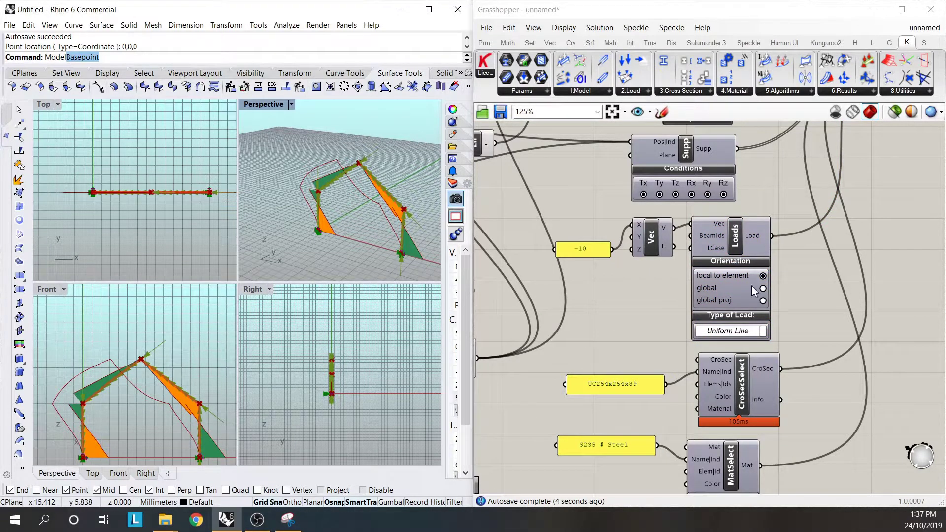
{"action": "left_click", "coordinate": [640, 291]}
{"action": "left_click", "coordinate": [330, 191]}
{"action": "left_click", "coordinate": [792, 186]}
Reduce ModelView's deformation scale to 22.24 and BeamView's section force scale to 0.14
{"action": "scroll", "coordinate": [670, 260], "scroll_direction": "down", "scroll_amount": 4}
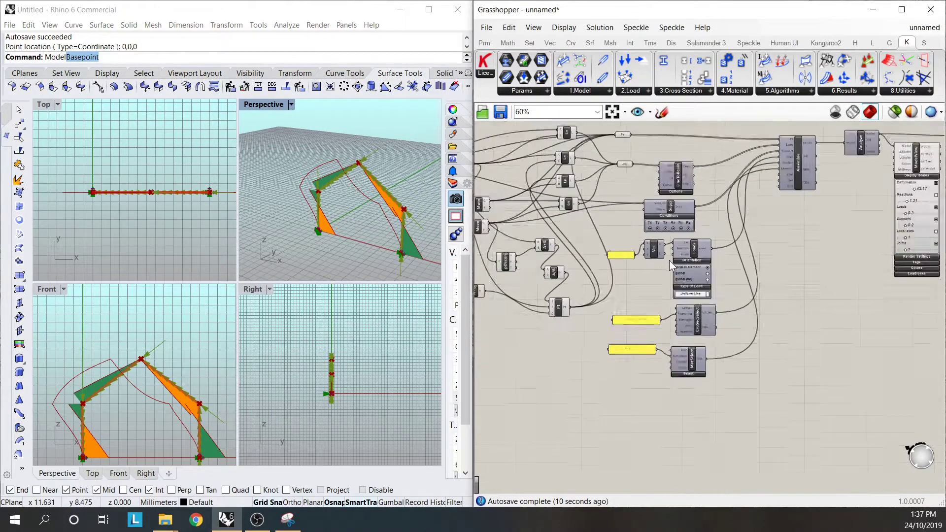
{"action": "scroll", "coordinate": [893, 199], "scroll_direction": "up", "scroll_amount": 4}
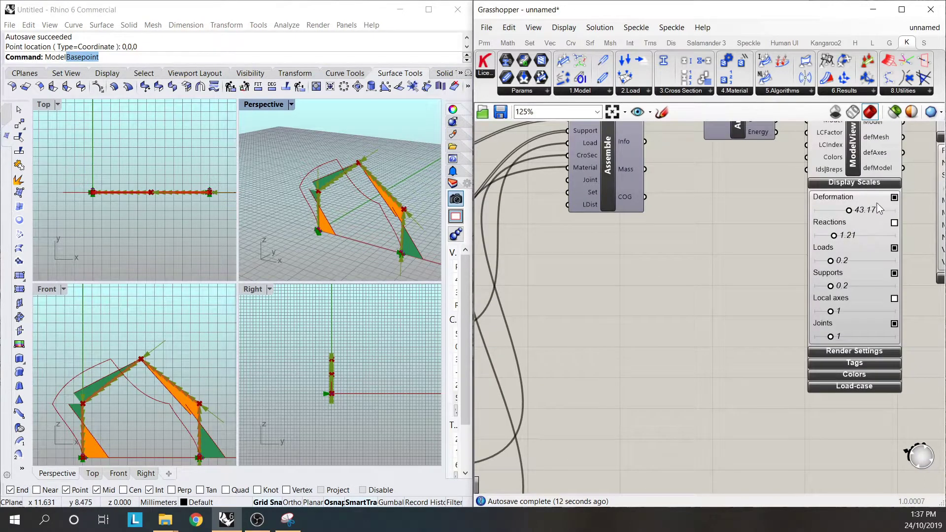
{"action": "scroll", "coordinate": [704, 255], "scroll_direction": "down", "scroll_amount": 3}
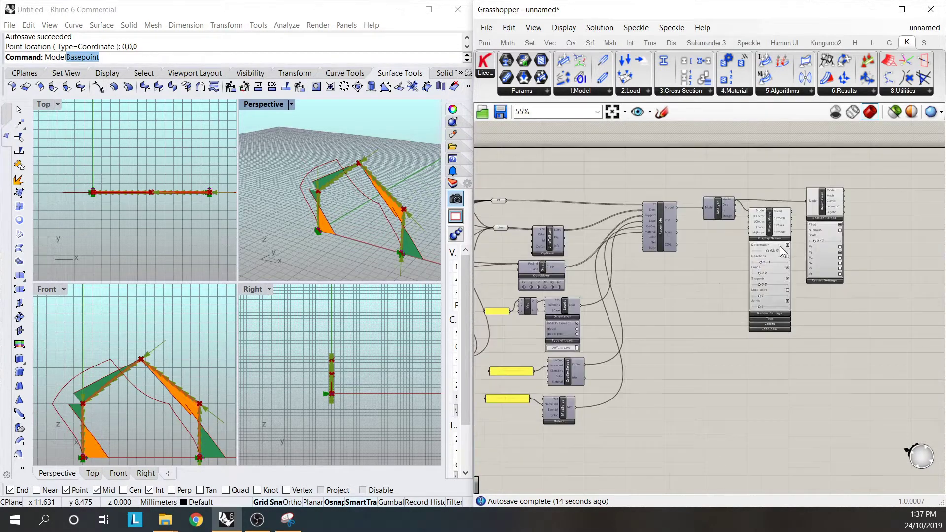
{"action": "scroll", "coordinate": [707, 274], "scroll_direction": "up", "scroll_amount": 3}
{"action": "left_click_drag", "start_coordinate": [714, 269], "coordinate": [696, 269]}
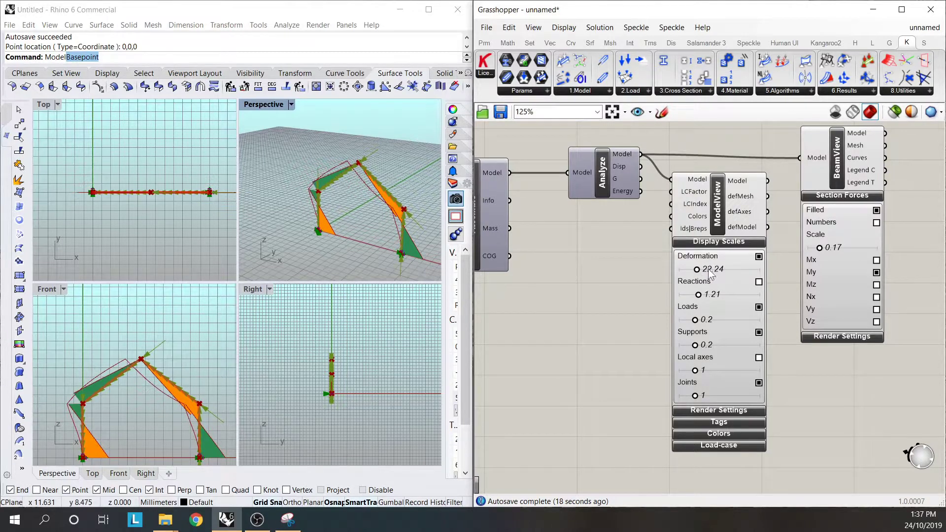
{"action": "left_click_drag", "start_coordinate": [821, 252], "coordinate": [820, 251]}
Examine the moment diagram on the frame members up close, switching the My diagram off and back on
{"action": "scroll", "coordinate": [353, 173], "scroll_direction": "up", "scroll_amount": 5}
{"action": "scroll", "coordinate": [353, 174], "scroll_direction": "down", "scroll_amount": 6}
{"action": "scroll", "coordinate": [341, 150], "scroll_direction": "up", "scroll_amount": 4}
{"action": "scroll", "coordinate": [342, 150], "scroll_direction": "down", "scroll_amount": 4}
{"action": "scroll", "coordinate": [385, 189], "scroll_direction": "up", "scroll_amount": 6}
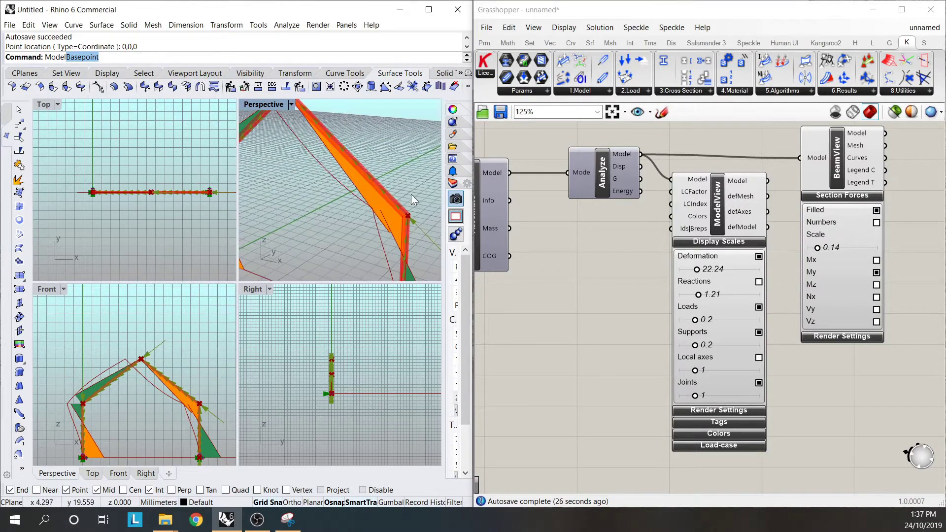
{"action": "scroll", "coordinate": [401, 197], "scroll_direction": "down", "scroll_amount": 6}
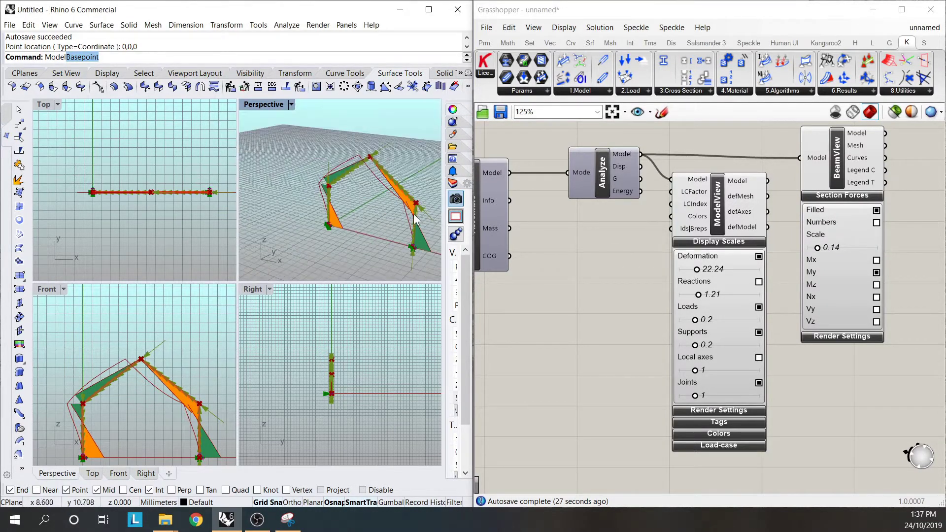
{"action": "left_click", "coordinate": [876, 272]}
{"action": "left_click", "coordinate": [876, 272]}
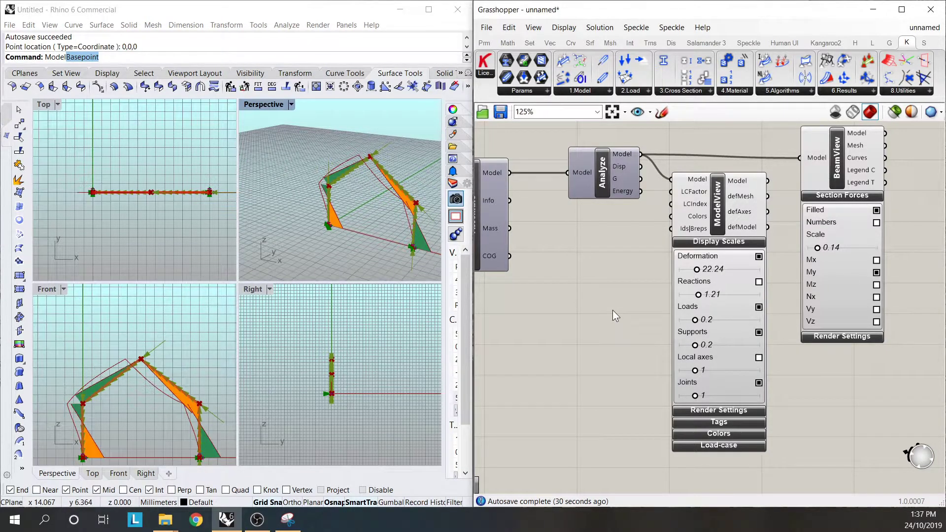
Turn off the display of Loads in ModelView to hide the load arrows on the frame
{"action": "left_click", "coordinate": [759, 307]}
{"action": "scroll", "coordinate": [803, 288], "scroll_direction": "down", "scroll_amount": 3}
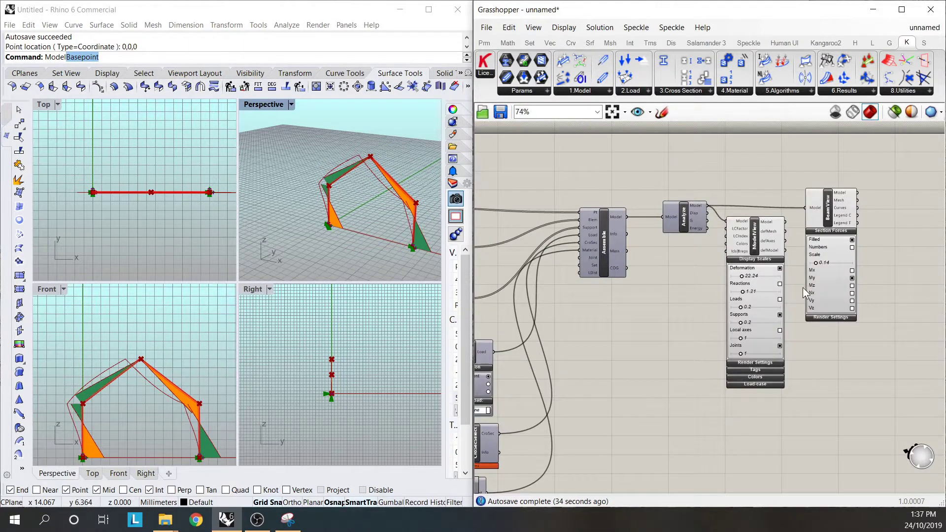
{"action": "right_click_drag", "start_coordinate": [373, 221], "coordinate": [355, 199]}
{"action": "left_click", "coordinate": [643, 340]}
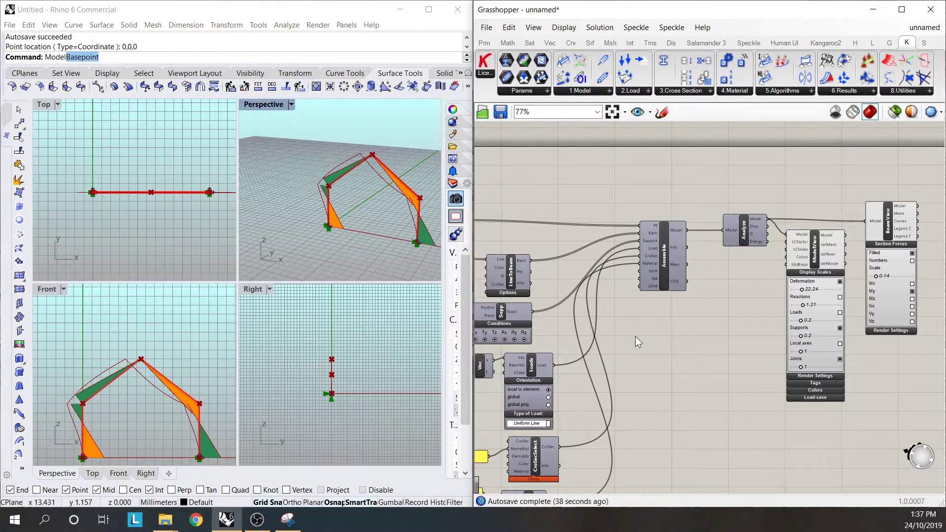
Examine the frame's apex joint and column bases together with the deformed shape in the Perspective view
{"action": "scroll", "coordinate": [636, 337], "scroll_direction": "down", "scroll_amount": 2}
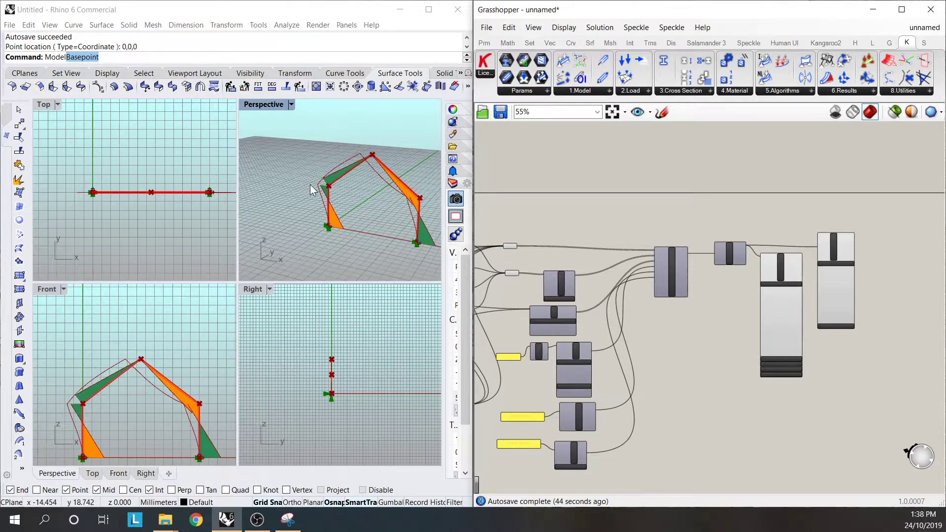
{"action": "scroll", "coordinate": [376, 157], "scroll_direction": "up", "scroll_amount": 1}
{"action": "left_click", "coordinate": [375, 155]}
{"action": "scroll", "coordinate": [375, 154], "scroll_direction": "up", "scroll_amount": 3}
{"action": "scroll", "coordinate": [352, 165], "scroll_direction": "up", "scroll_amount": 1}
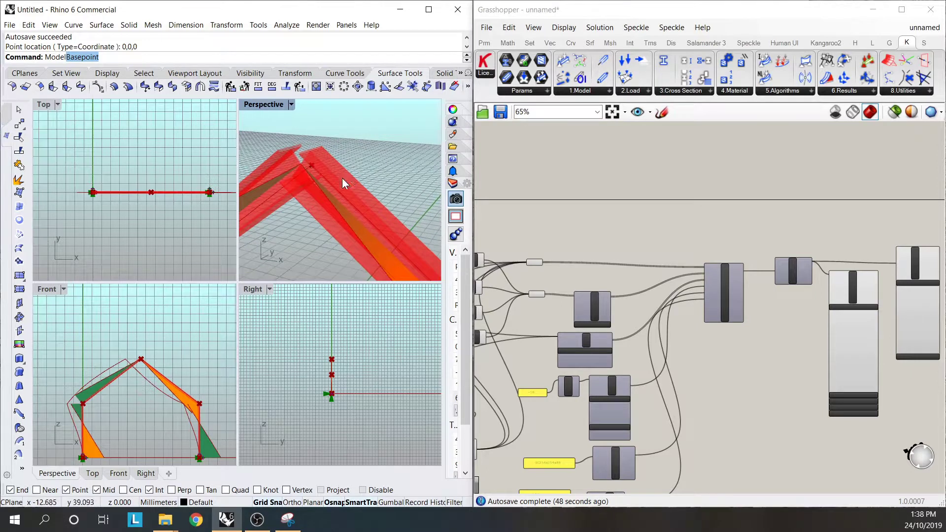
{"action": "scroll", "coordinate": [342, 179], "scroll_direction": "down", "scroll_amount": 4}
{"action": "right_click_drag", "start_coordinate": [345, 176], "coordinate": [341, 226]}
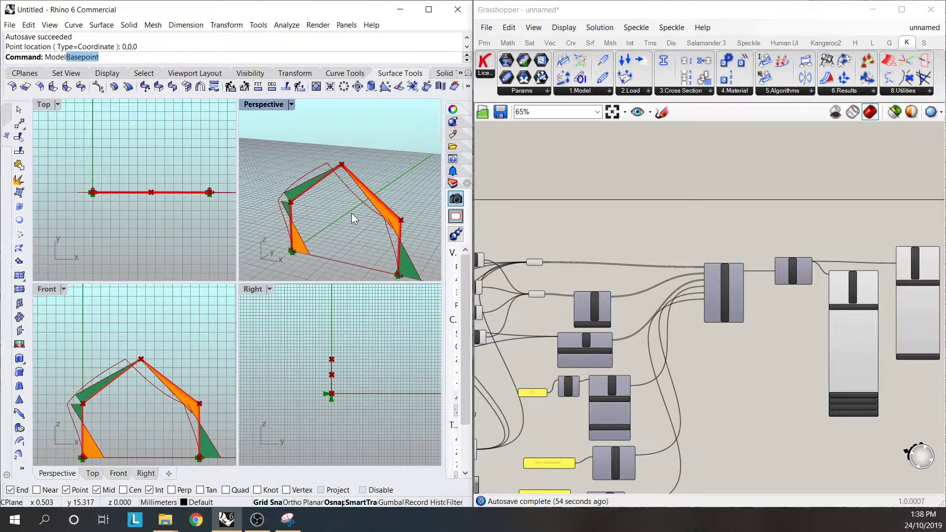
{"action": "scroll", "coordinate": [345, 152], "scroll_direction": "up", "scroll_amount": 2}
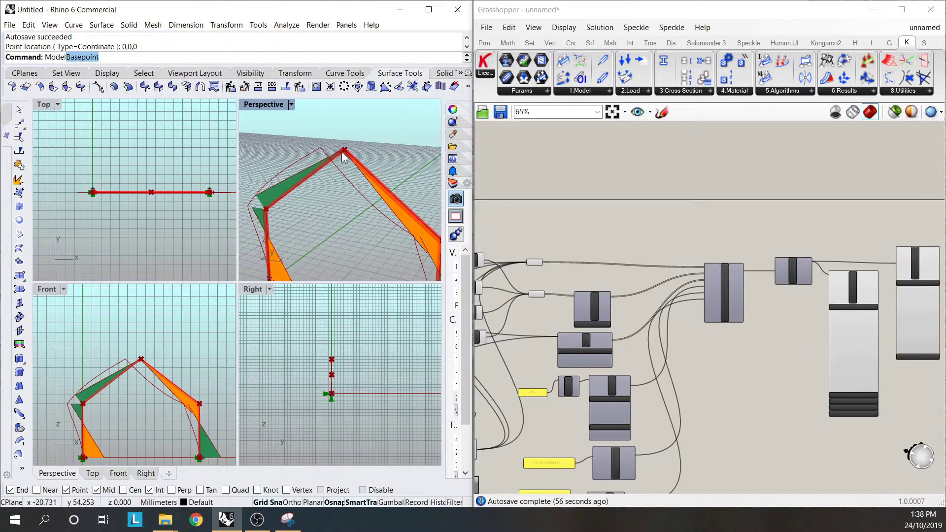
{"action": "scroll", "coordinate": [344, 157], "scroll_direction": "up", "scroll_amount": 3}
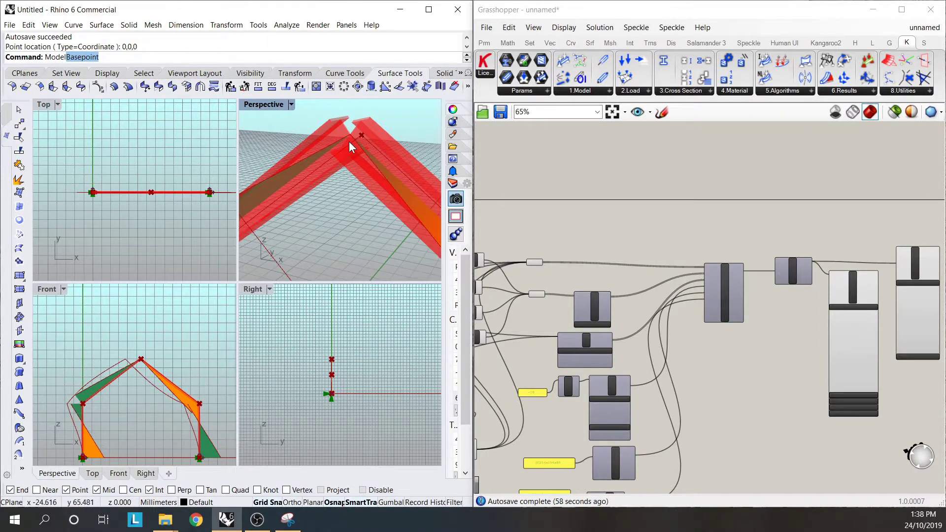
{"action": "scroll", "coordinate": [349, 143], "scroll_direction": "down", "scroll_amount": 5}
{"action": "scroll", "coordinate": [351, 156], "scroll_direction": "up", "scroll_amount": 2}
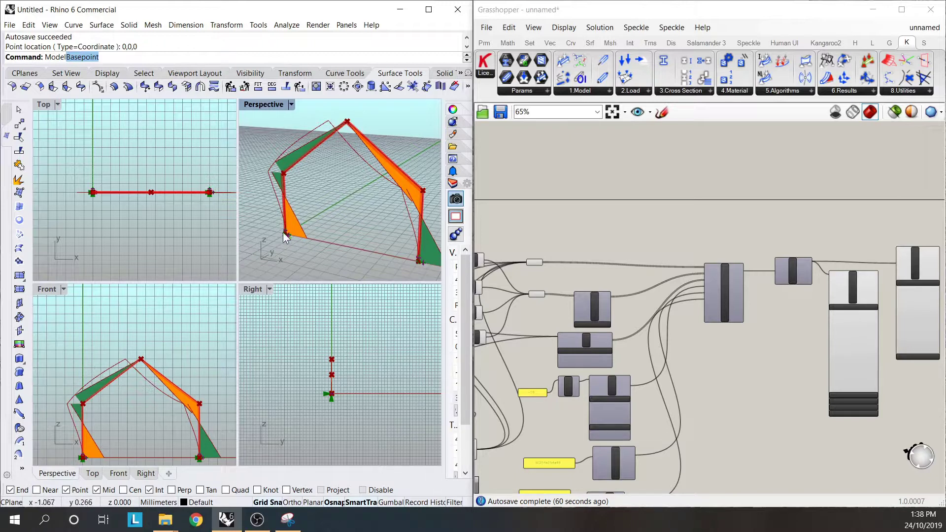
{"action": "scroll", "coordinate": [357, 235], "scroll_direction": "down", "scroll_amount": 3}
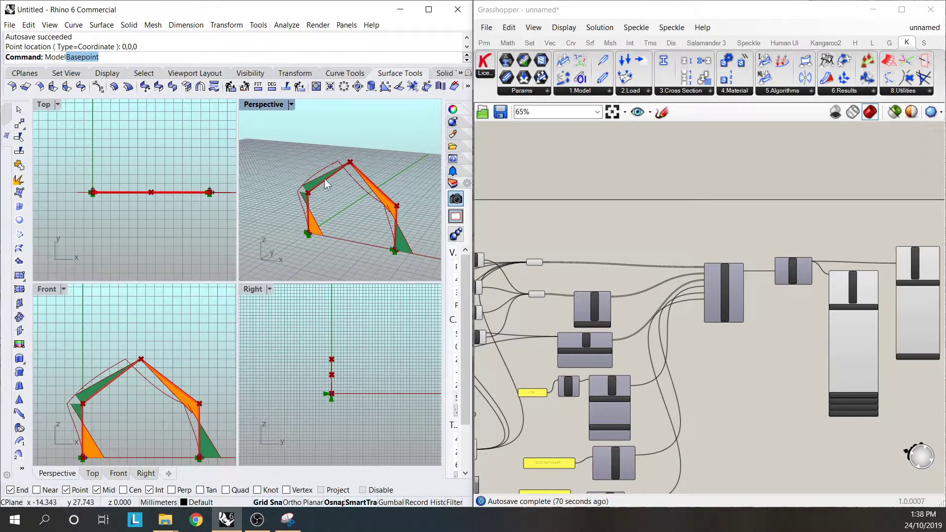
Align the -10 panel with the X input of the vector component
{"action": "left_click", "coordinate": [554, 220]}
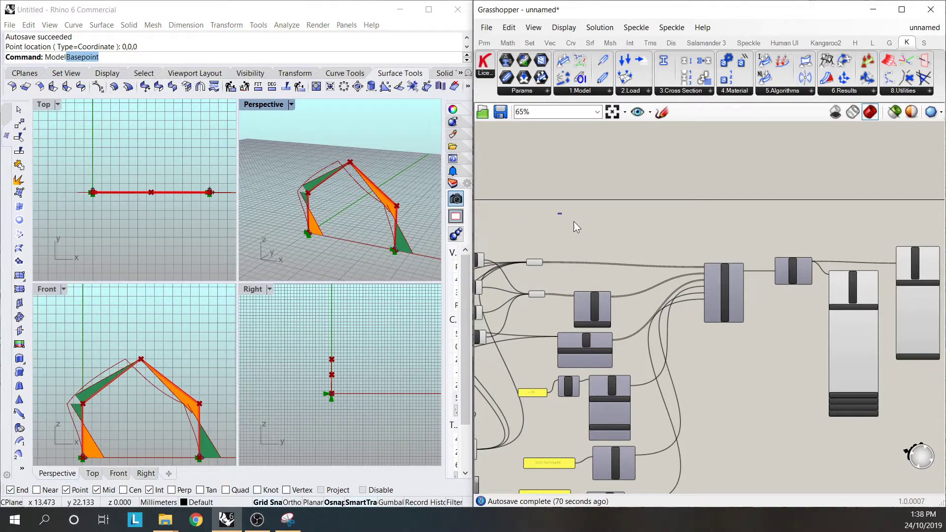
{"action": "scroll", "coordinate": [577, 227], "scroll_direction": "down", "scroll_amount": 1}
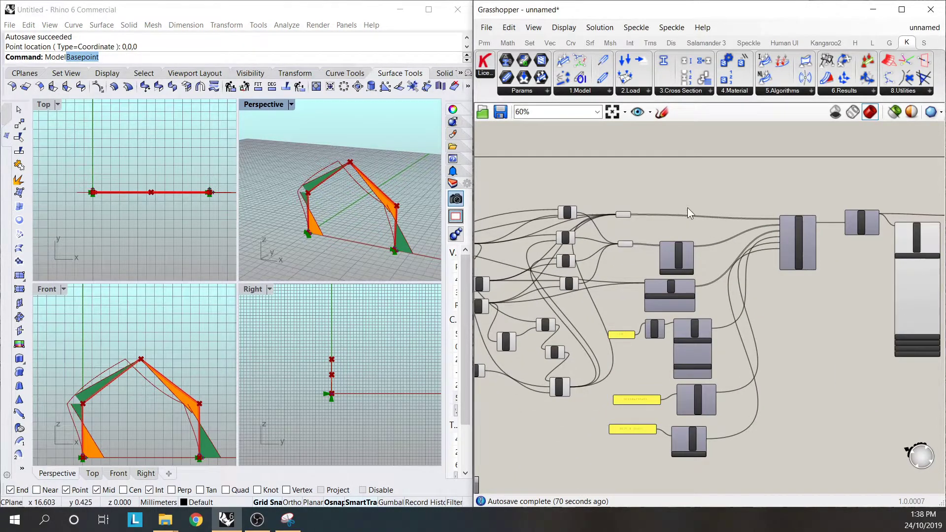
{"action": "scroll", "coordinate": [692, 371], "scroll_direction": "up", "scroll_amount": 3}
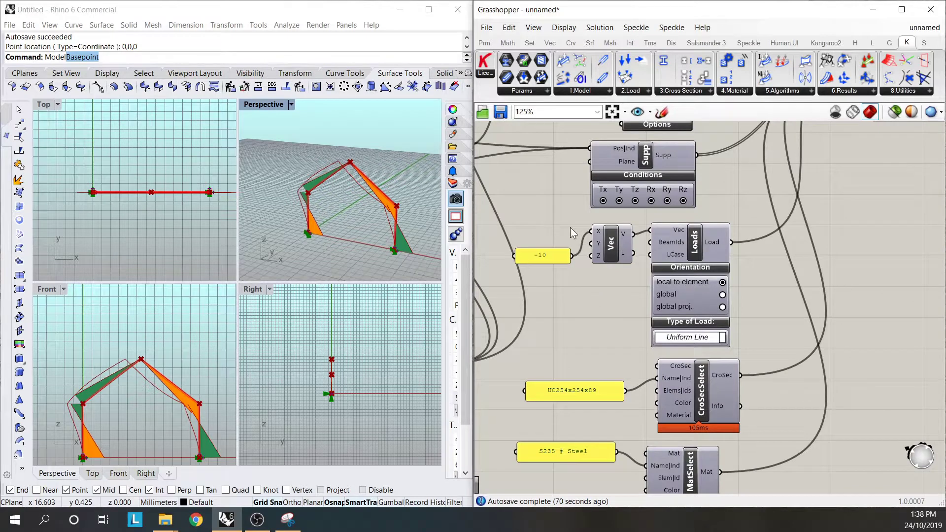
{"action": "left_click_drag", "start_coordinate": [540, 258], "coordinate": [549, 232]}
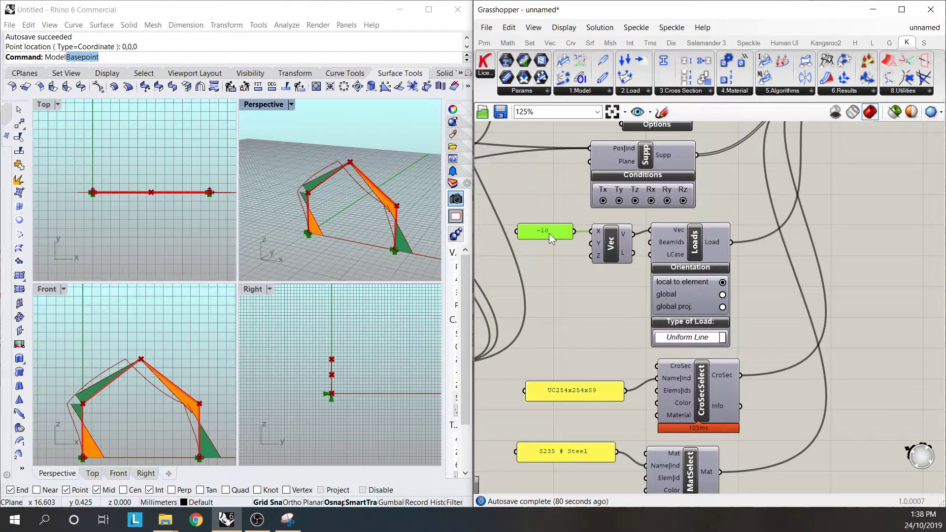
{"action": "left_click", "coordinate": [554, 259]}
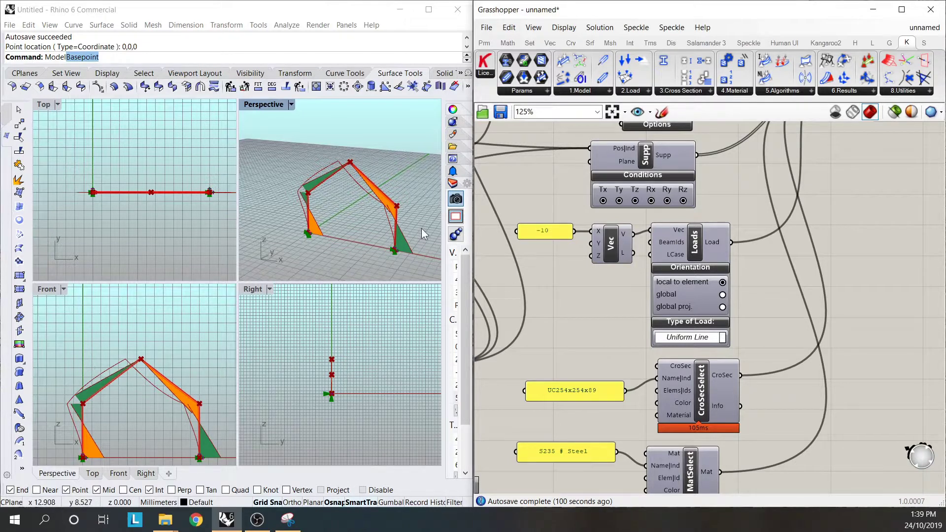
Review the rafters at the ridge, the whole frame's deflection and the complete Grasshopper definition
{"action": "scroll", "coordinate": [348, 159], "scroll_direction": "up", "scroll_amount": 10}
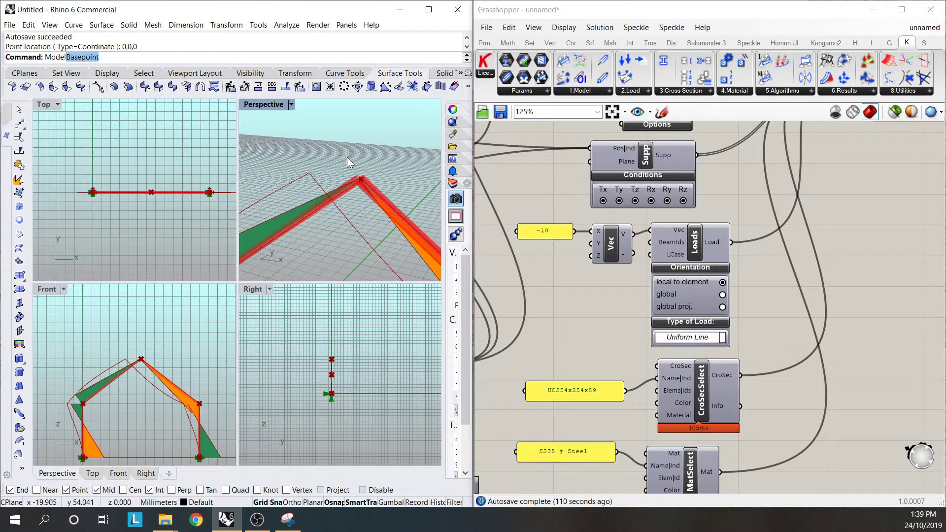
{"action": "scroll", "coordinate": [383, 238], "scroll_direction": "down", "scroll_amount": 3}
{"action": "scroll", "coordinate": [380, 236], "scroll_direction": "down", "scroll_amount": 5}
{"action": "scroll", "coordinate": [342, 190], "scroll_direction": "up", "scroll_amount": 2}
{"action": "scroll", "coordinate": [350, 206], "scroll_direction": "down", "scroll_amount": 2}
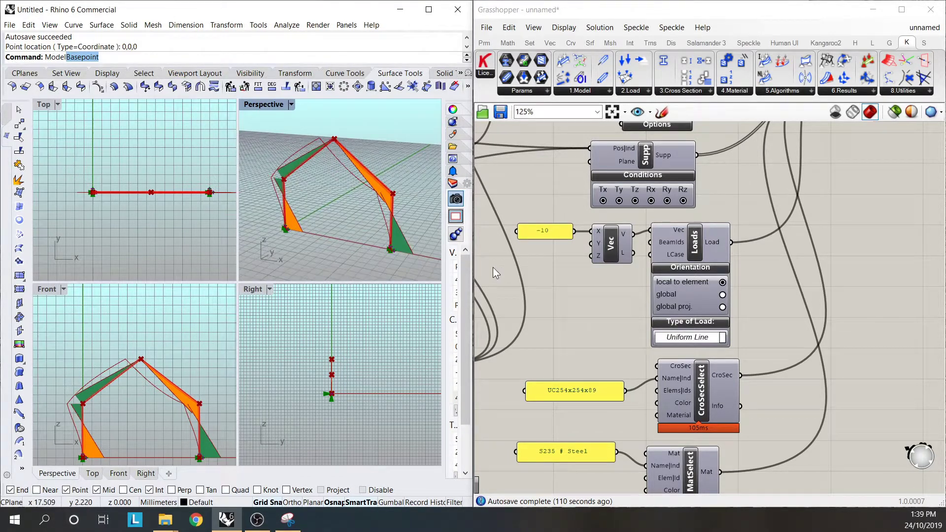
{"action": "left_click", "coordinate": [568, 304]}
{"action": "scroll", "coordinate": [734, 275], "scroll_direction": "down", "scroll_amount": 6}
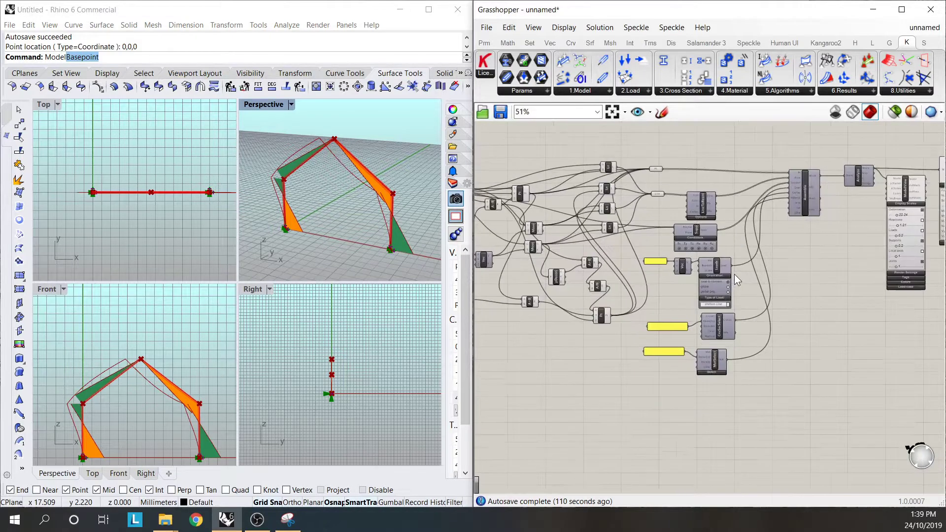
{"action": "scroll", "coordinate": [645, 271], "scroll_direction": "up", "scroll_amount": 1}
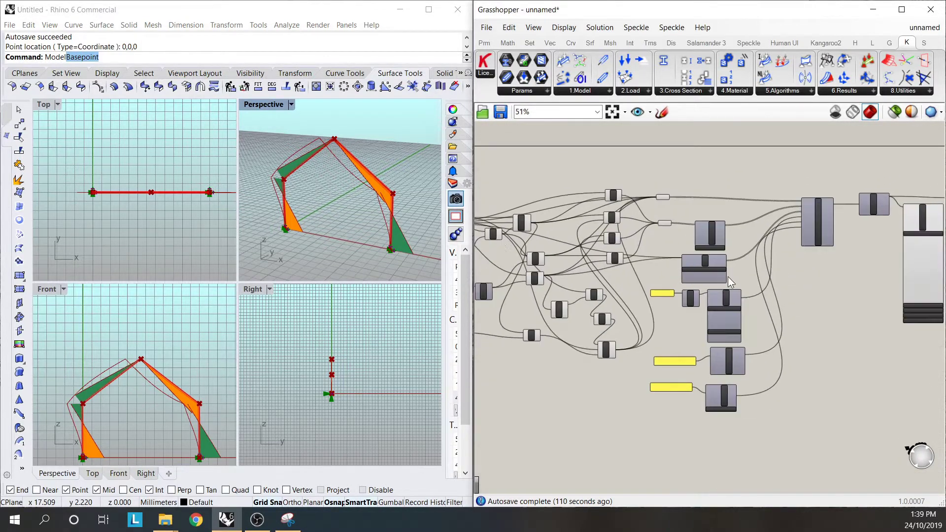
{"action": "left_click", "coordinate": [342, 192]}
{"action": "scroll", "coordinate": [345, 202], "scroll_direction": "down", "scroll_amount": 3}
{"action": "scroll", "coordinate": [345, 202], "scroll_direction": "up", "scroll_amount": 3}
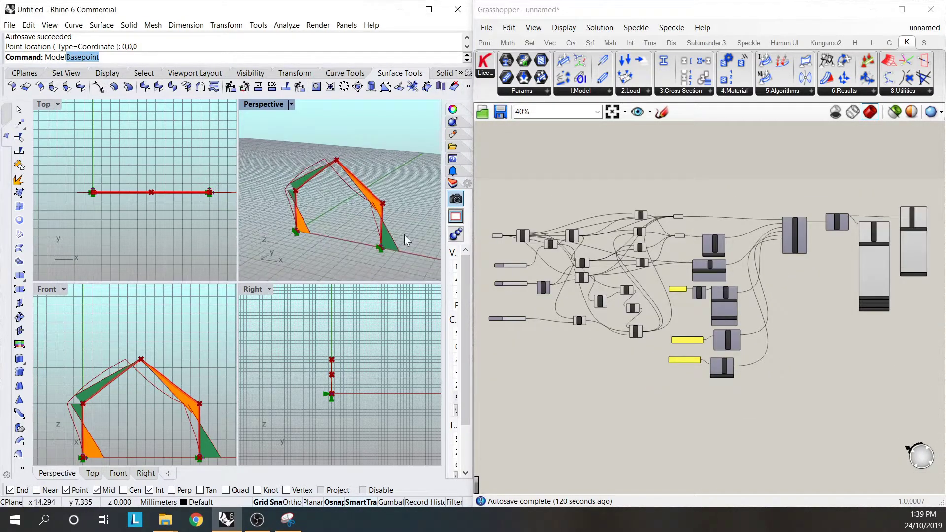
Set the frame's width slider to 14, the roof height slider to 6 and the height slider to 7
{"action": "left_click", "coordinate": [493, 261]}
{"action": "scroll", "coordinate": [501, 265], "scroll_direction": "up", "scroll_amount": 4}
{"action": "scroll", "coordinate": [513, 298], "scroll_direction": "up", "scroll_amount": 1}
{"action": "left_click_drag", "start_coordinate": [544, 282], "coordinate": [549, 282]}
{"action": "left_click_drag", "start_coordinate": [516, 388], "coordinate": [520, 388]}
{"action": "left_click_drag", "start_coordinate": [525, 224], "coordinate": [527, 224]}
{"action": "scroll", "coordinate": [554, 267], "scroll_direction": "down", "scroll_amount": 1}
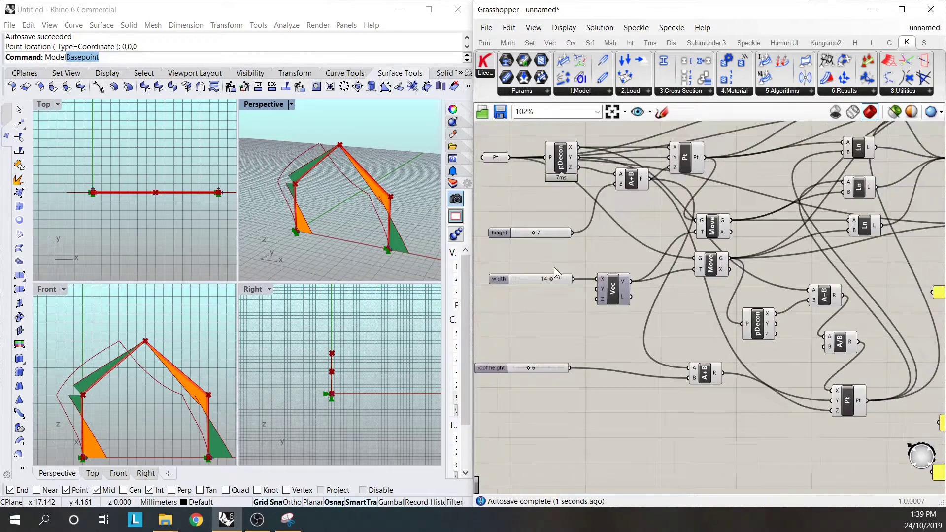
{"action": "scroll", "coordinate": [538, 211], "scroll_direction": "down", "scroll_amount": 2}
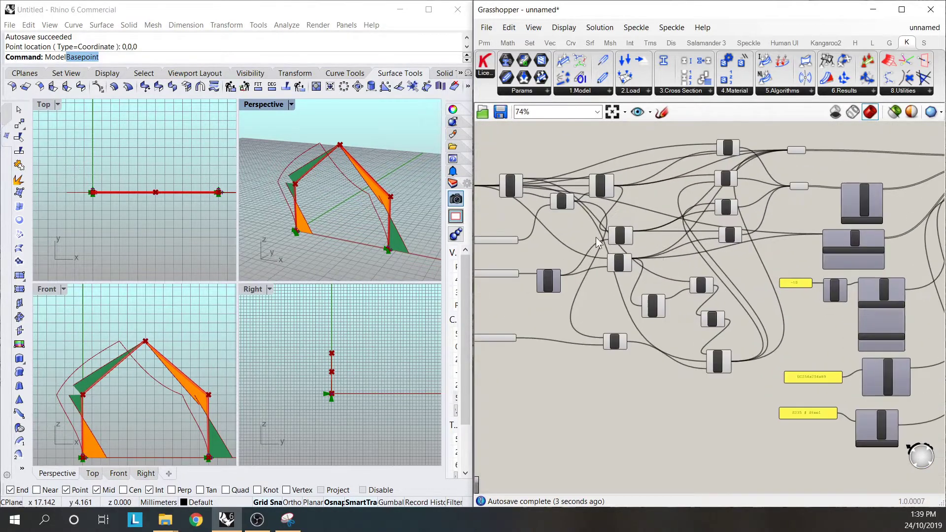
{"action": "scroll", "coordinate": [598, 242], "scroll_direction": "down", "scroll_amount": 1}
{"action": "scroll", "coordinate": [532, 198], "scroll_direction": "down", "scroll_amount": 1}
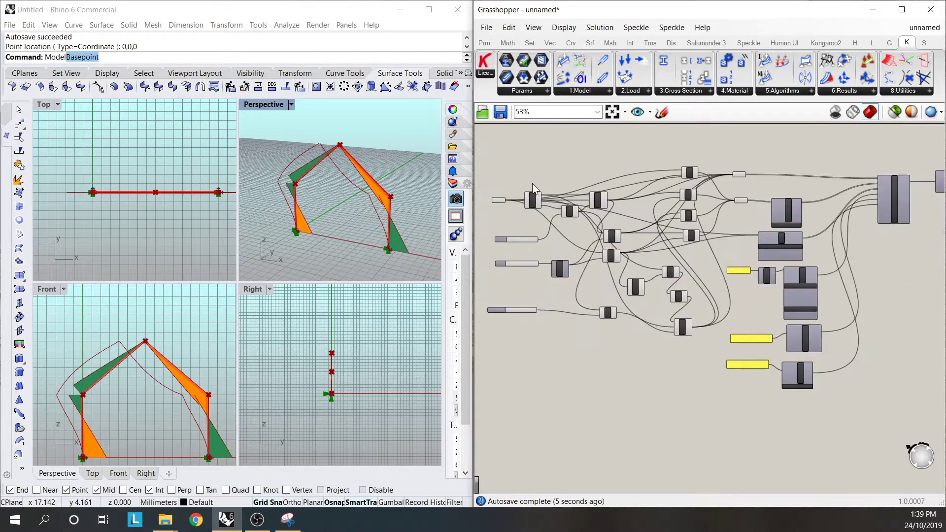
Review the Grasshopper definition from the base point and the height, width and roof height sliders through to the Karamba3D components
{"action": "scroll", "coordinate": [539, 196], "scroll_direction": "down", "scroll_amount": 2}
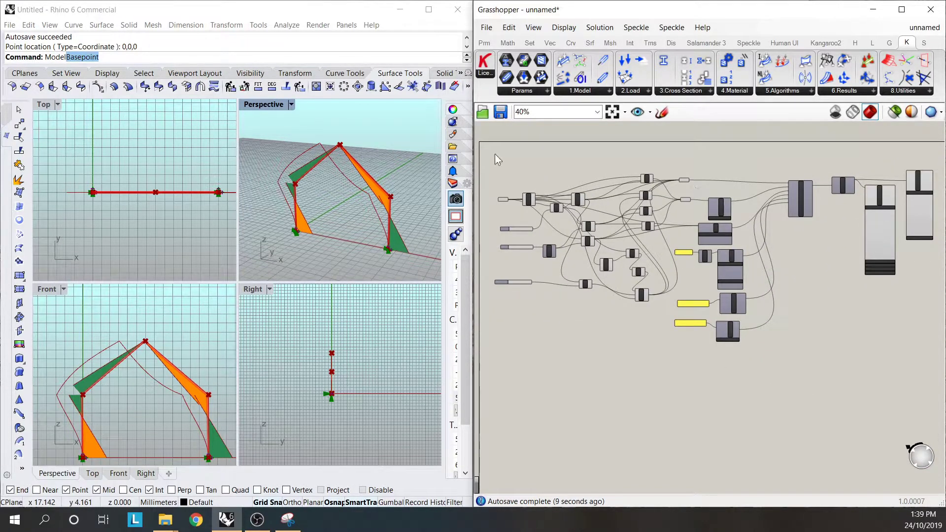
{"action": "scroll", "coordinate": [495, 148], "scroll_direction": "up", "scroll_amount": 1}
{"action": "scroll", "coordinate": [515, 174], "scroll_direction": "down", "scroll_amount": 1}
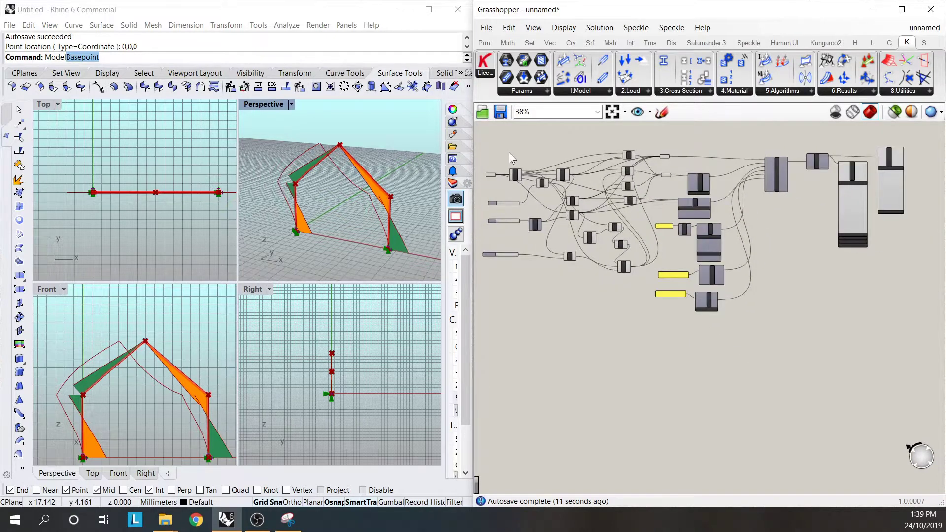
{"action": "scroll", "coordinate": [589, 203], "scroll_direction": "up", "scroll_amount": 2}
{"action": "scroll", "coordinate": [586, 208], "scroll_direction": "down", "scroll_amount": 1}
{"action": "scroll", "coordinate": [492, 176], "scroll_direction": "up", "scroll_amount": 3}
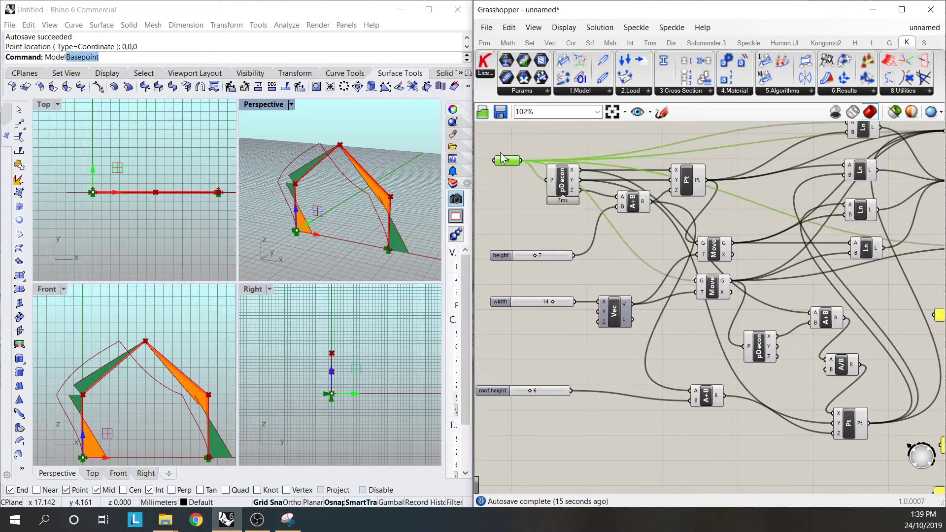
{"action": "scroll", "coordinate": [510, 196], "scroll_direction": "down", "scroll_amount": 4}
{"action": "scroll", "coordinate": [857, 241], "scroll_direction": "up", "scroll_amount": 4}
{"action": "scroll", "coordinate": [807, 249], "scroll_direction": "down", "scroll_amount": 2}
{"action": "scroll", "coordinate": [724, 265], "scroll_direction": "up", "scroll_amount": 3}
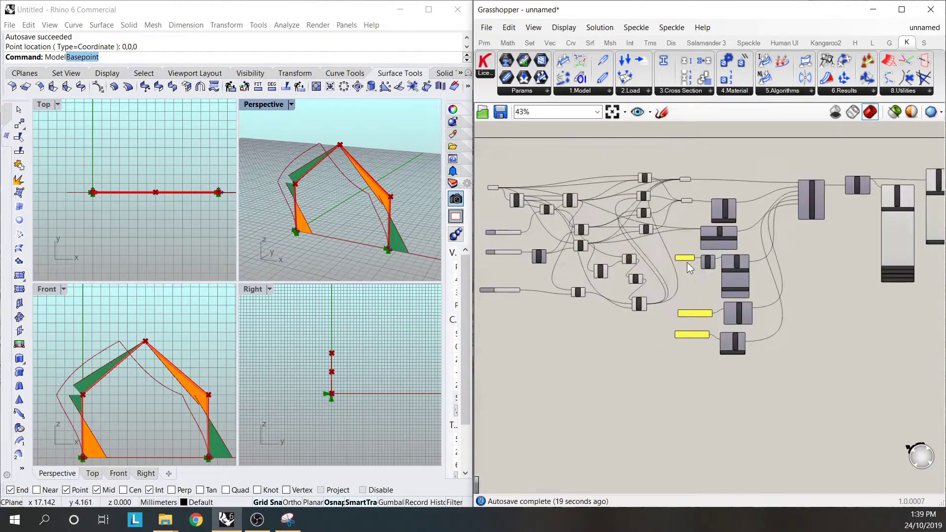
{"action": "scroll", "coordinate": [662, 215], "scroll_direction": "up", "scroll_amount": 1}
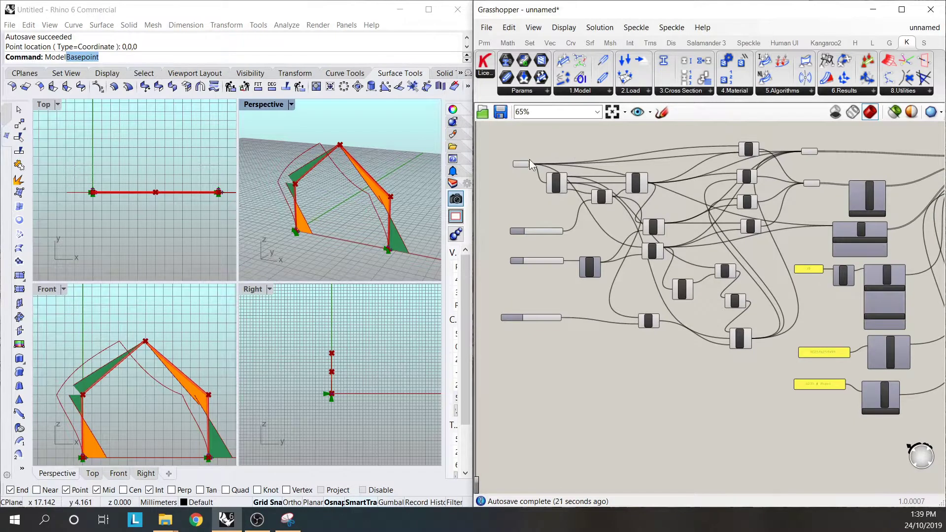
{"action": "scroll", "coordinate": [505, 200], "scroll_direction": "down", "scroll_amount": 3}
{"action": "scroll", "coordinate": [641, 244], "scroll_direction": "up", "scroll_amount": 1}
{"action": "scroll", "coordinate": [817, 227], "scroll_direction": "down", "scroll_amount": 1}
{"action": "scroll", "coordinate": [611, 212], "scroll_direction": "up", "scroll_amount": 2}
{"action": "scroll", "coordinate": [558, 173], "scroll_direction": "down", "scroll_amount": 1}
{"action": "scroll", "coordinate": [582, 223], "scroll_direction": "up", "scroll_amount": 1}
{"action": "scroll", "coordinate": [582, 223], "scroll_direction": "down", "scroll_amount": 1}
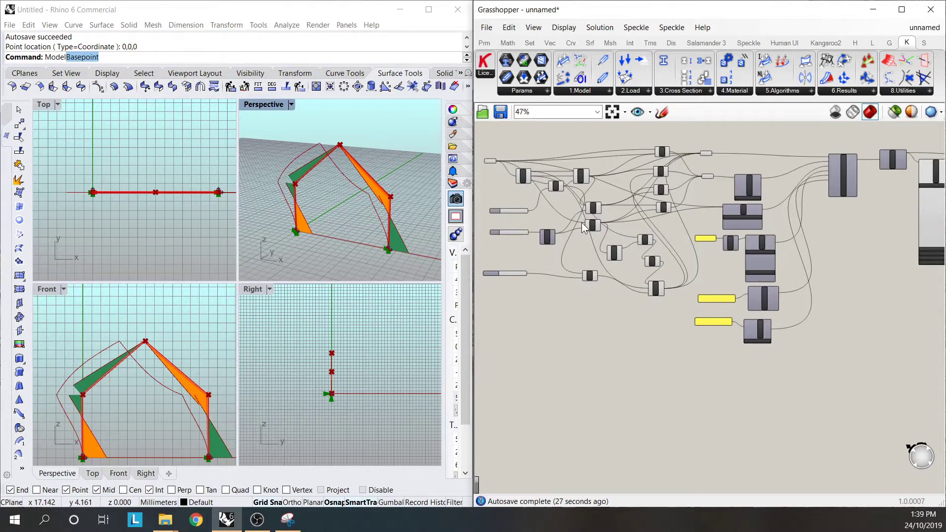
{"action": "scroll", "coordinate": [586, 228], "scroll_direction": "down", "scroll_amount": 1}
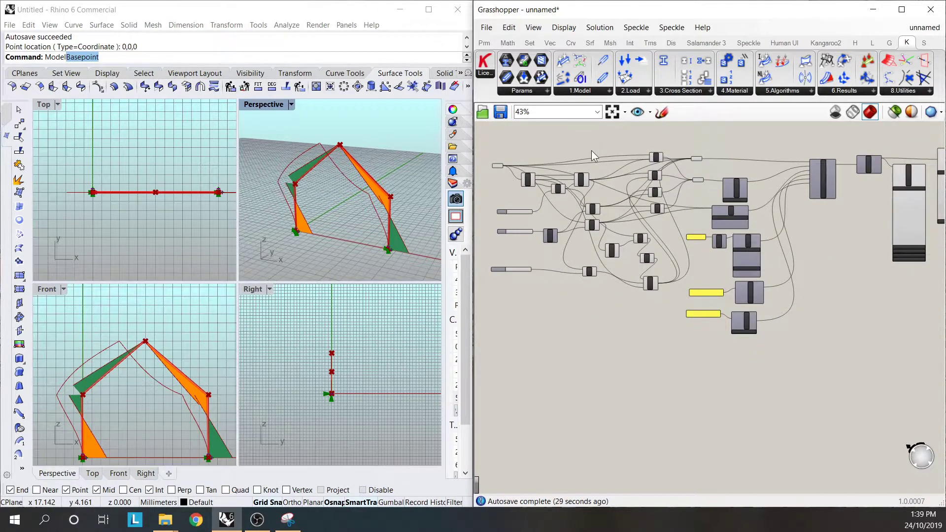